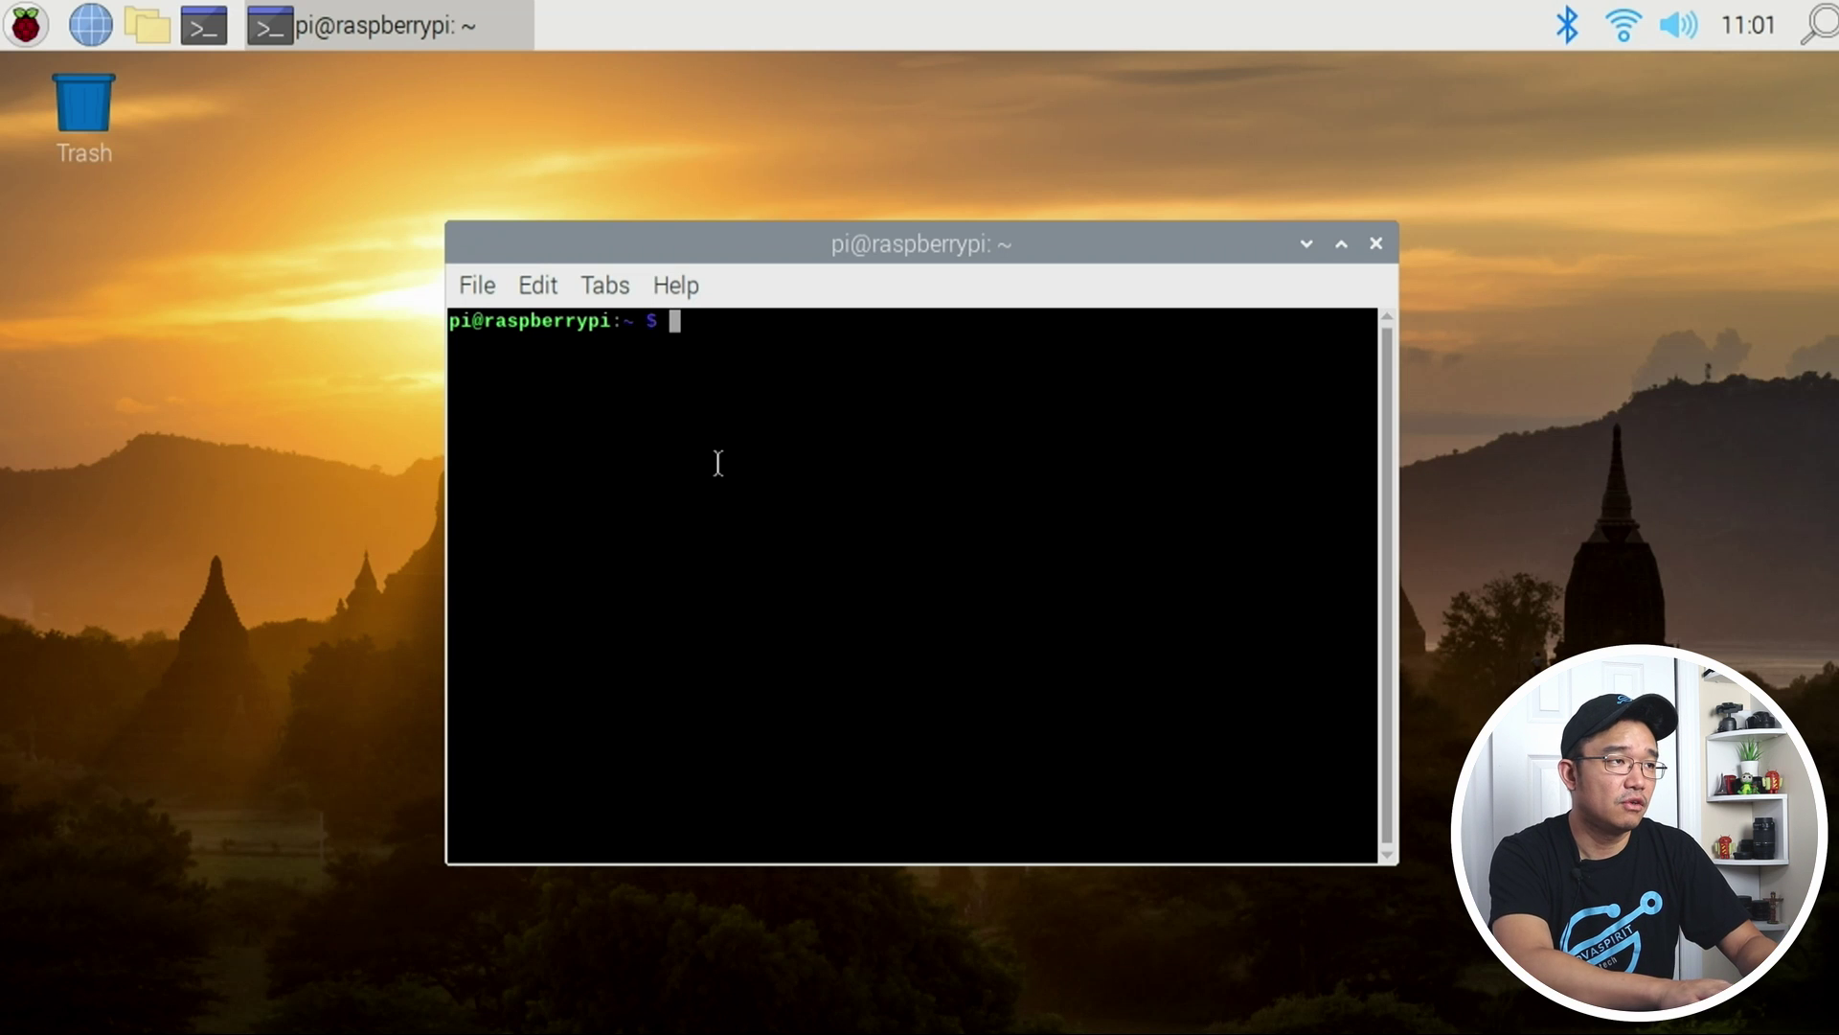
# - Run sudo apt update, discard a typed full-upgrade, and check the bootloader version (Apr 16 2020)
pyautogui.write('sudo apt ')
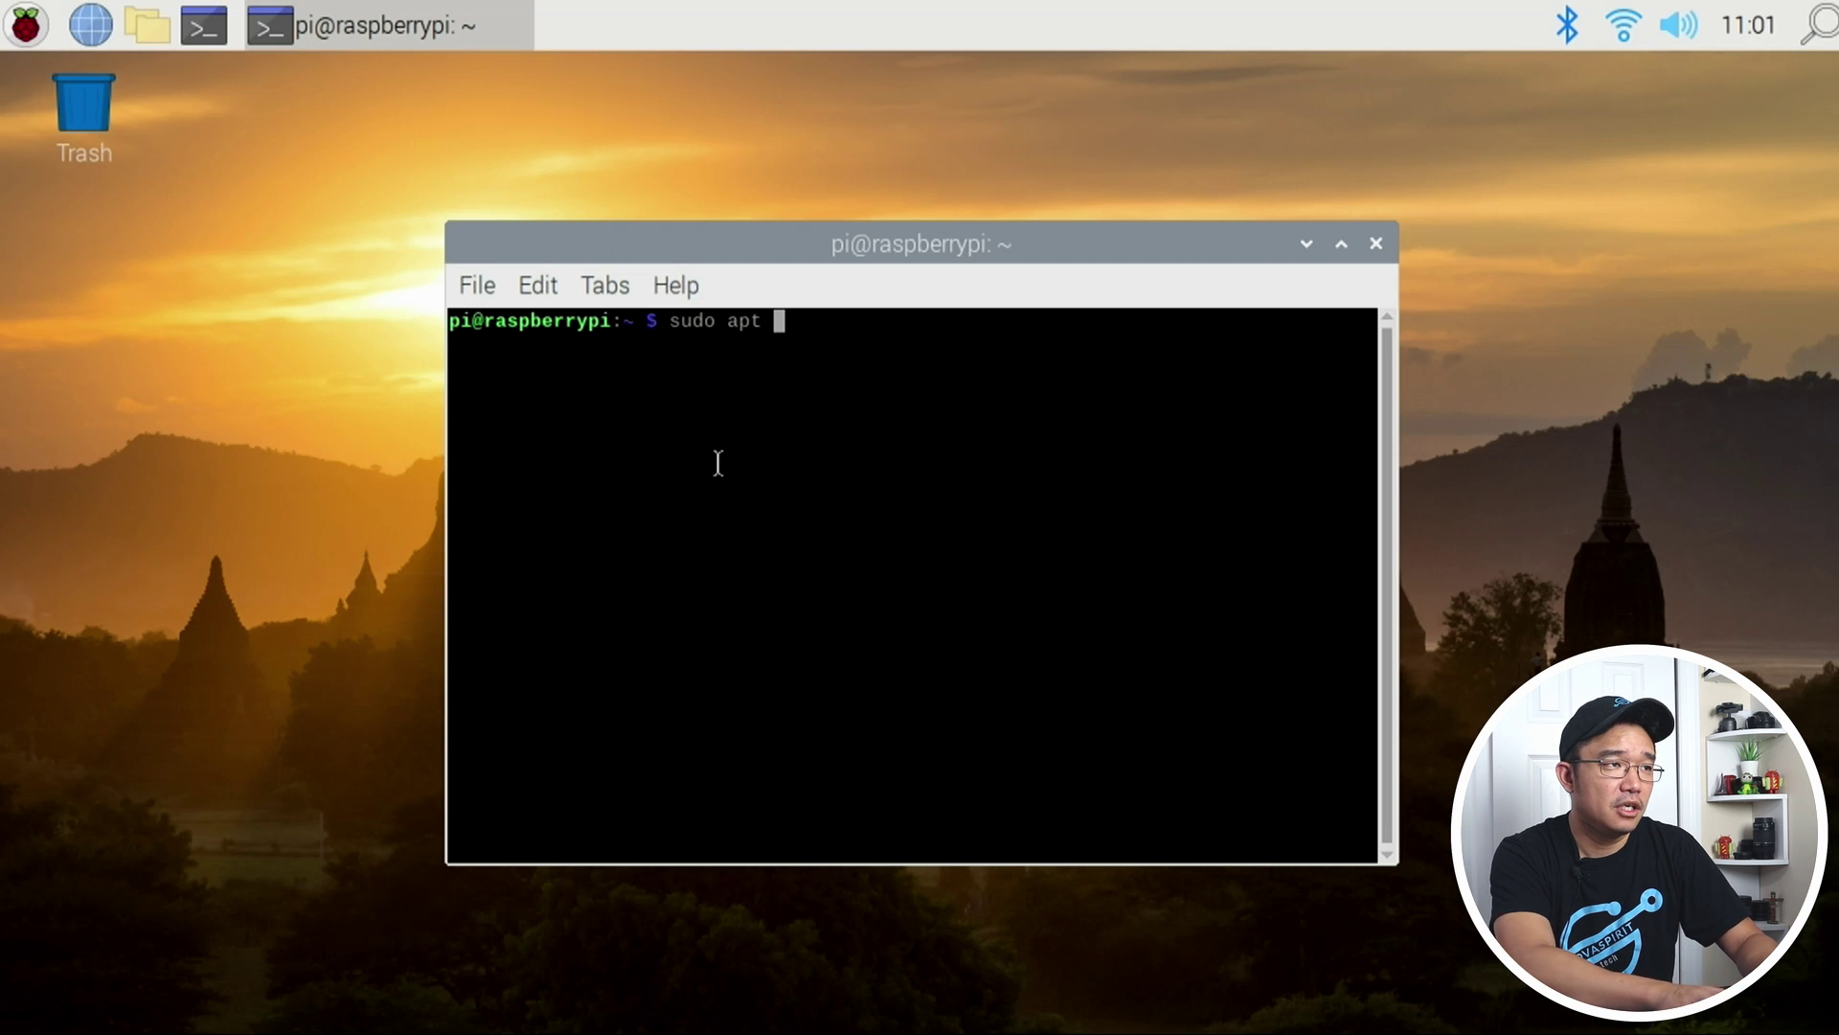
pyautogui.write('update')
pyautogui.press('Return')
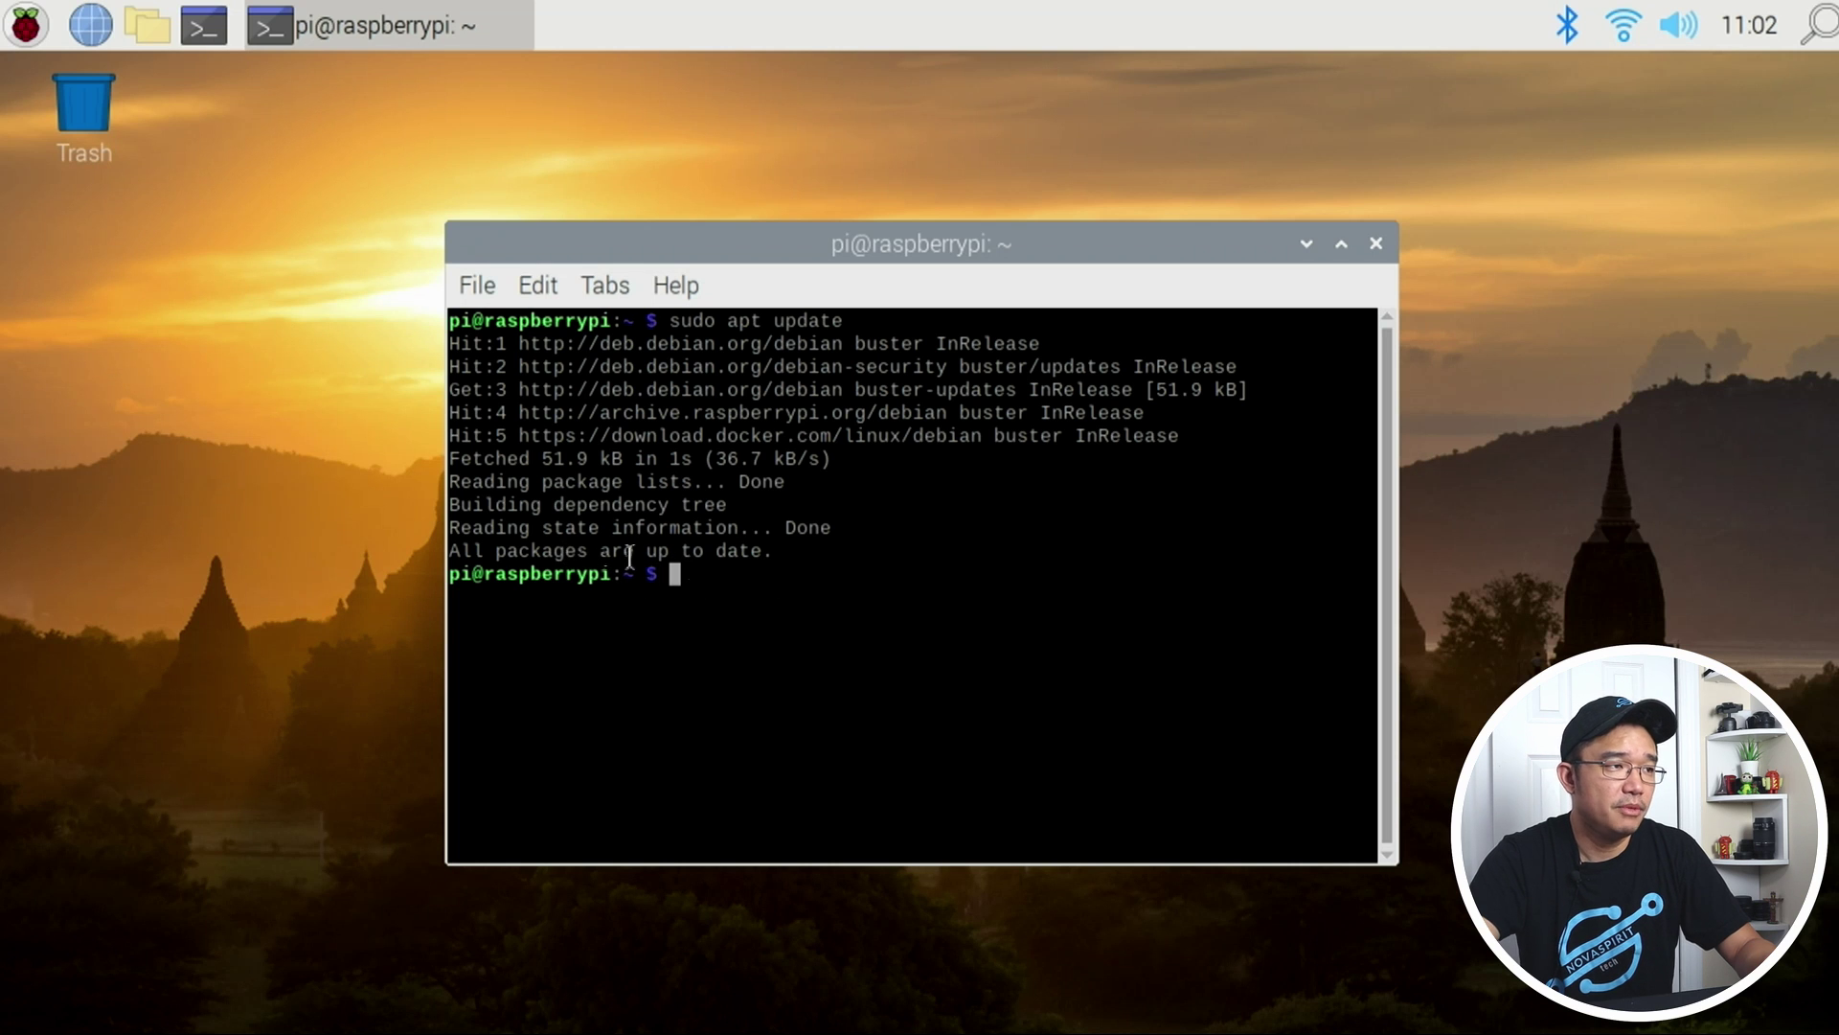
pyautogui.write('sudo apt full-upgrade')
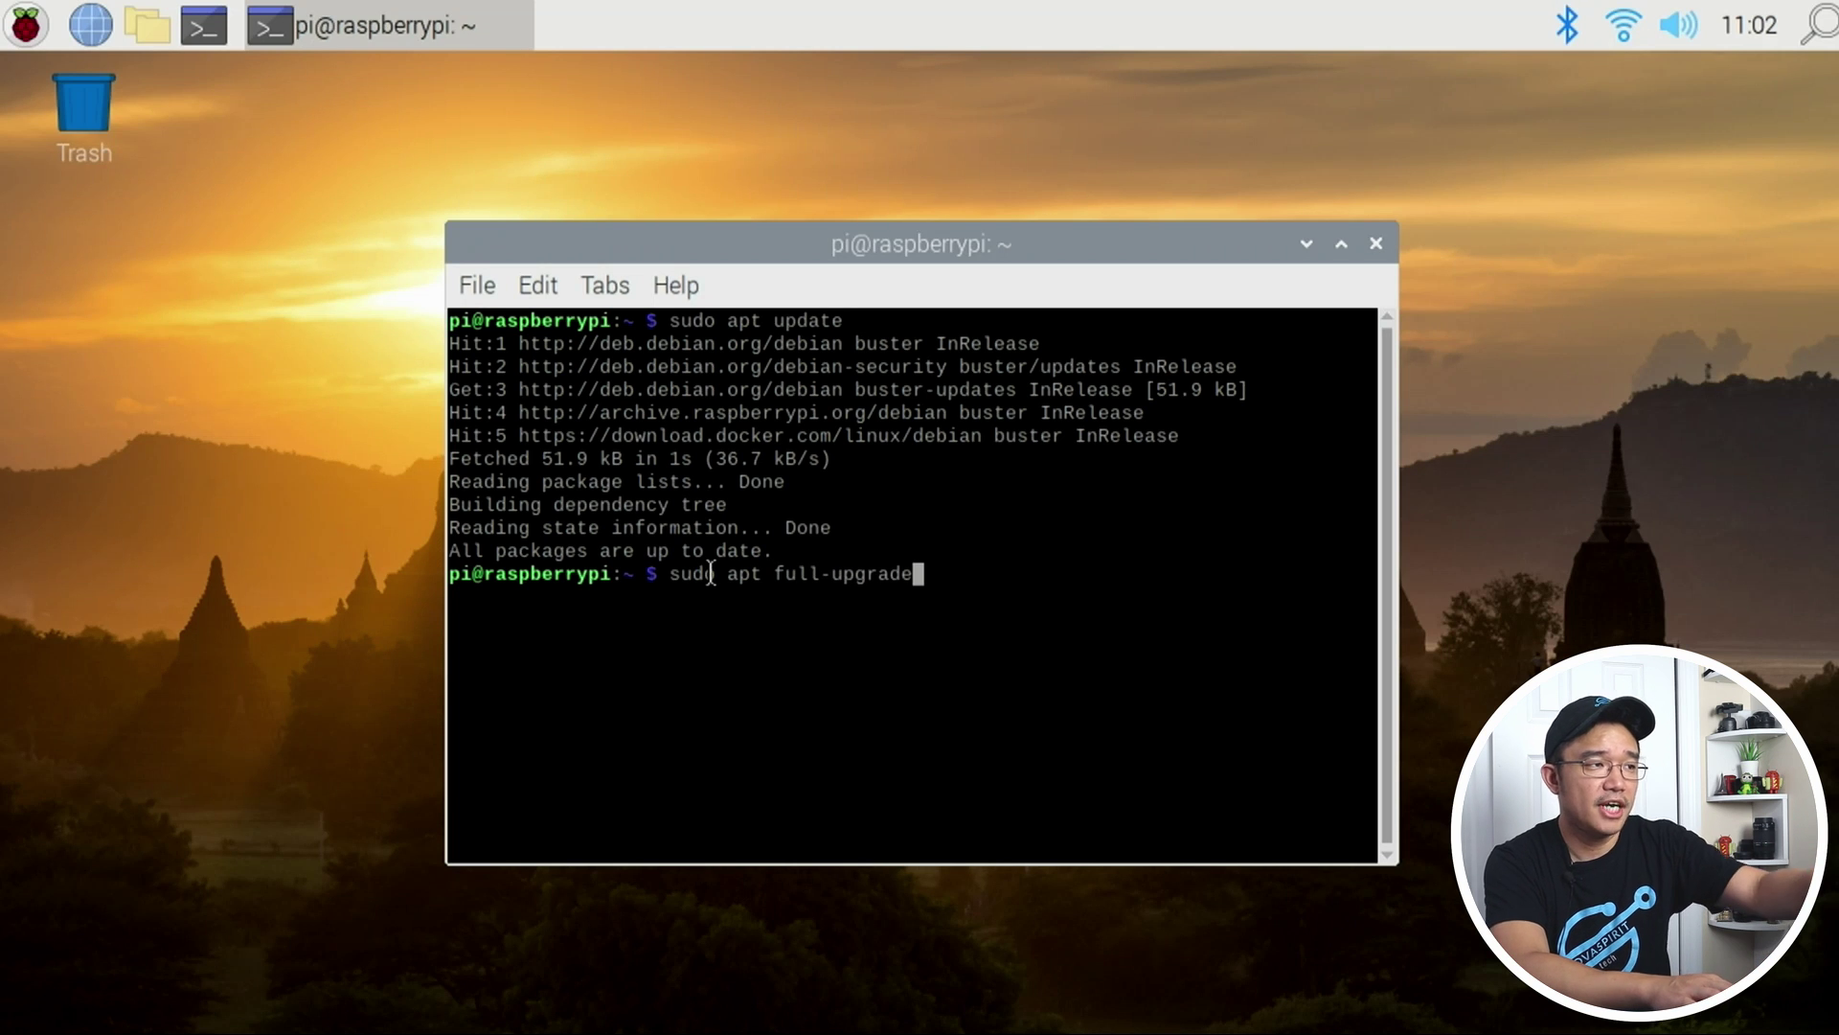
pyautogui.press('BackSpace')
pyautogui.press('BackSpace')
pyautogui.press('BackSpace')
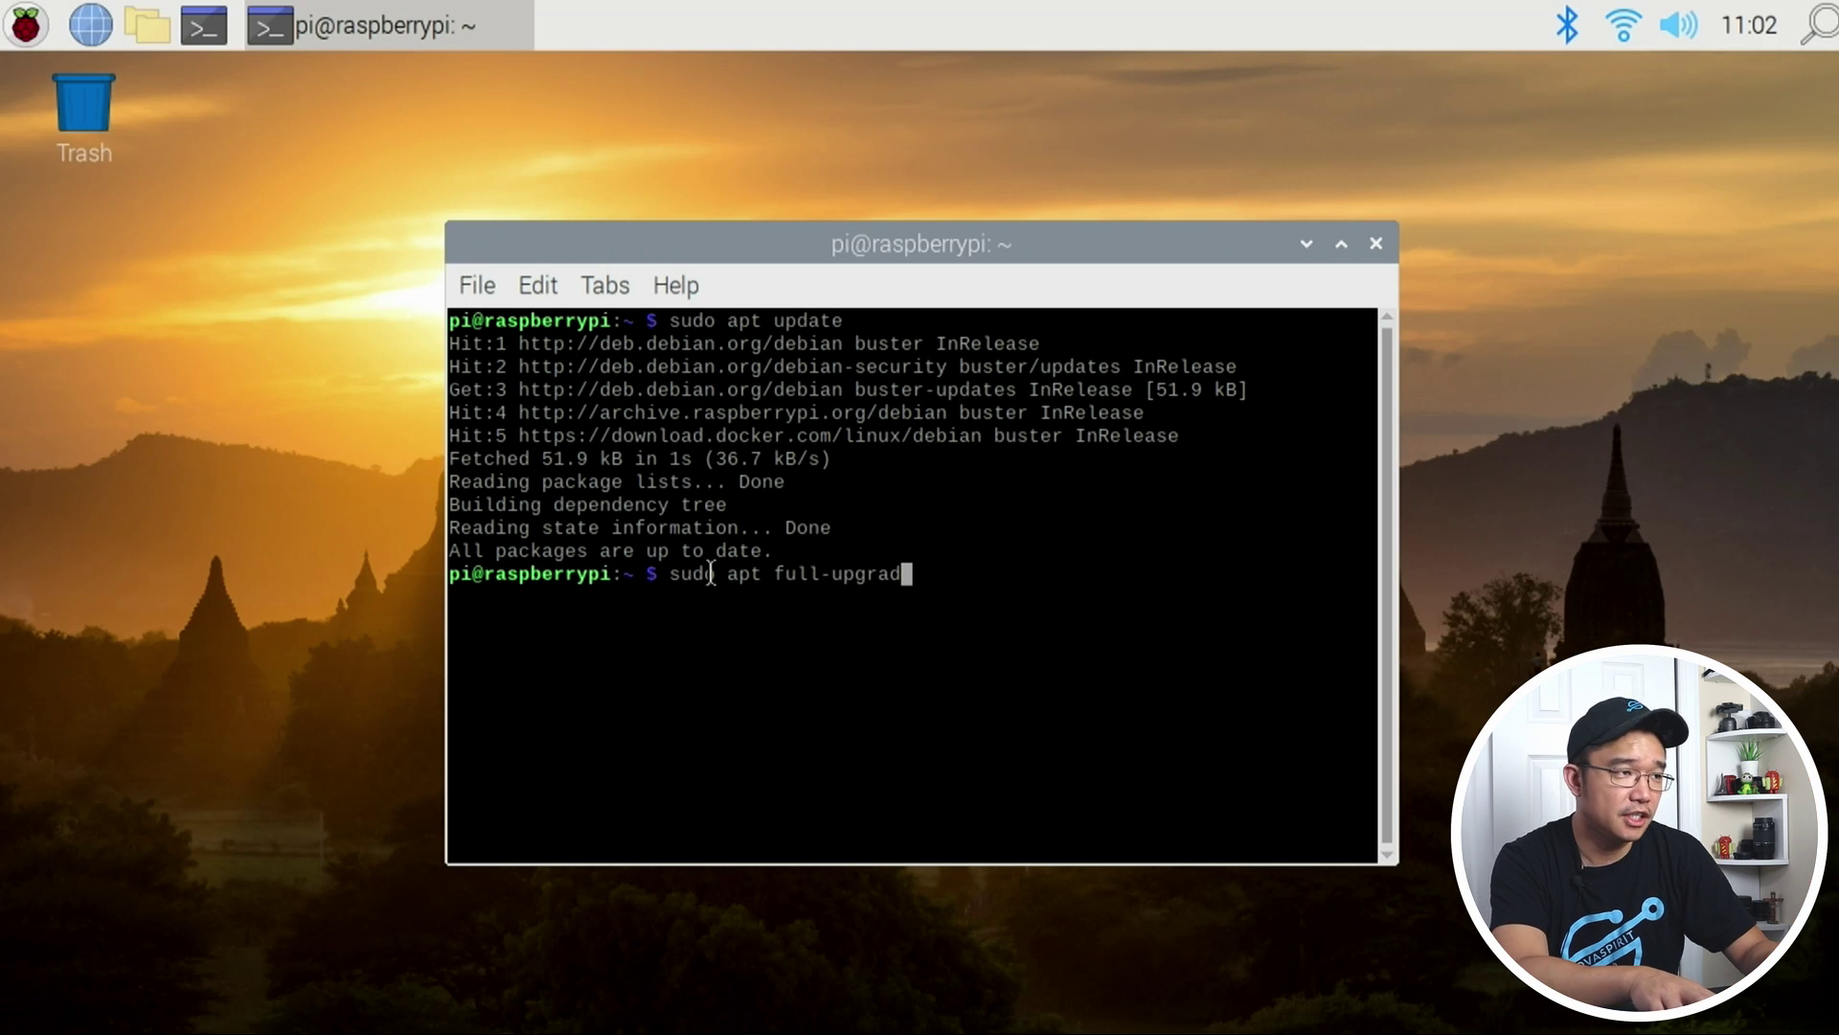
pyautogui.hotkey('ctrl', 'u')
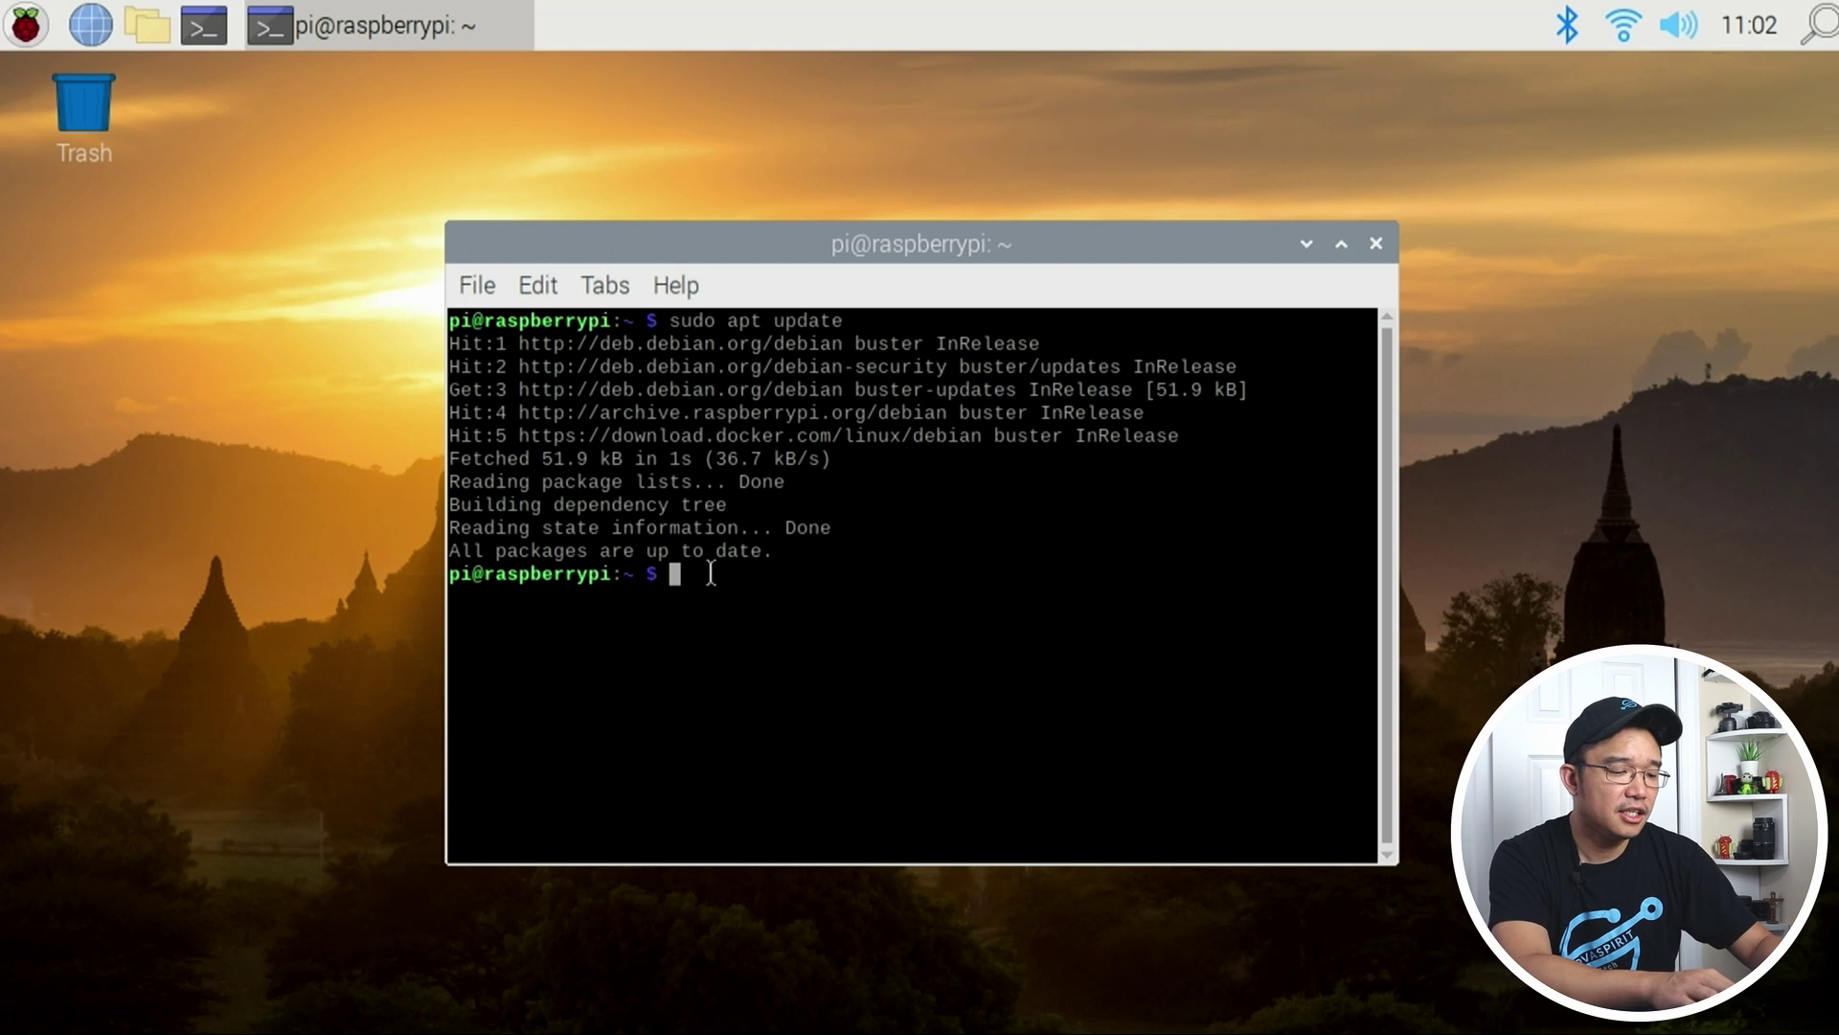
pyautogui.write('vc')
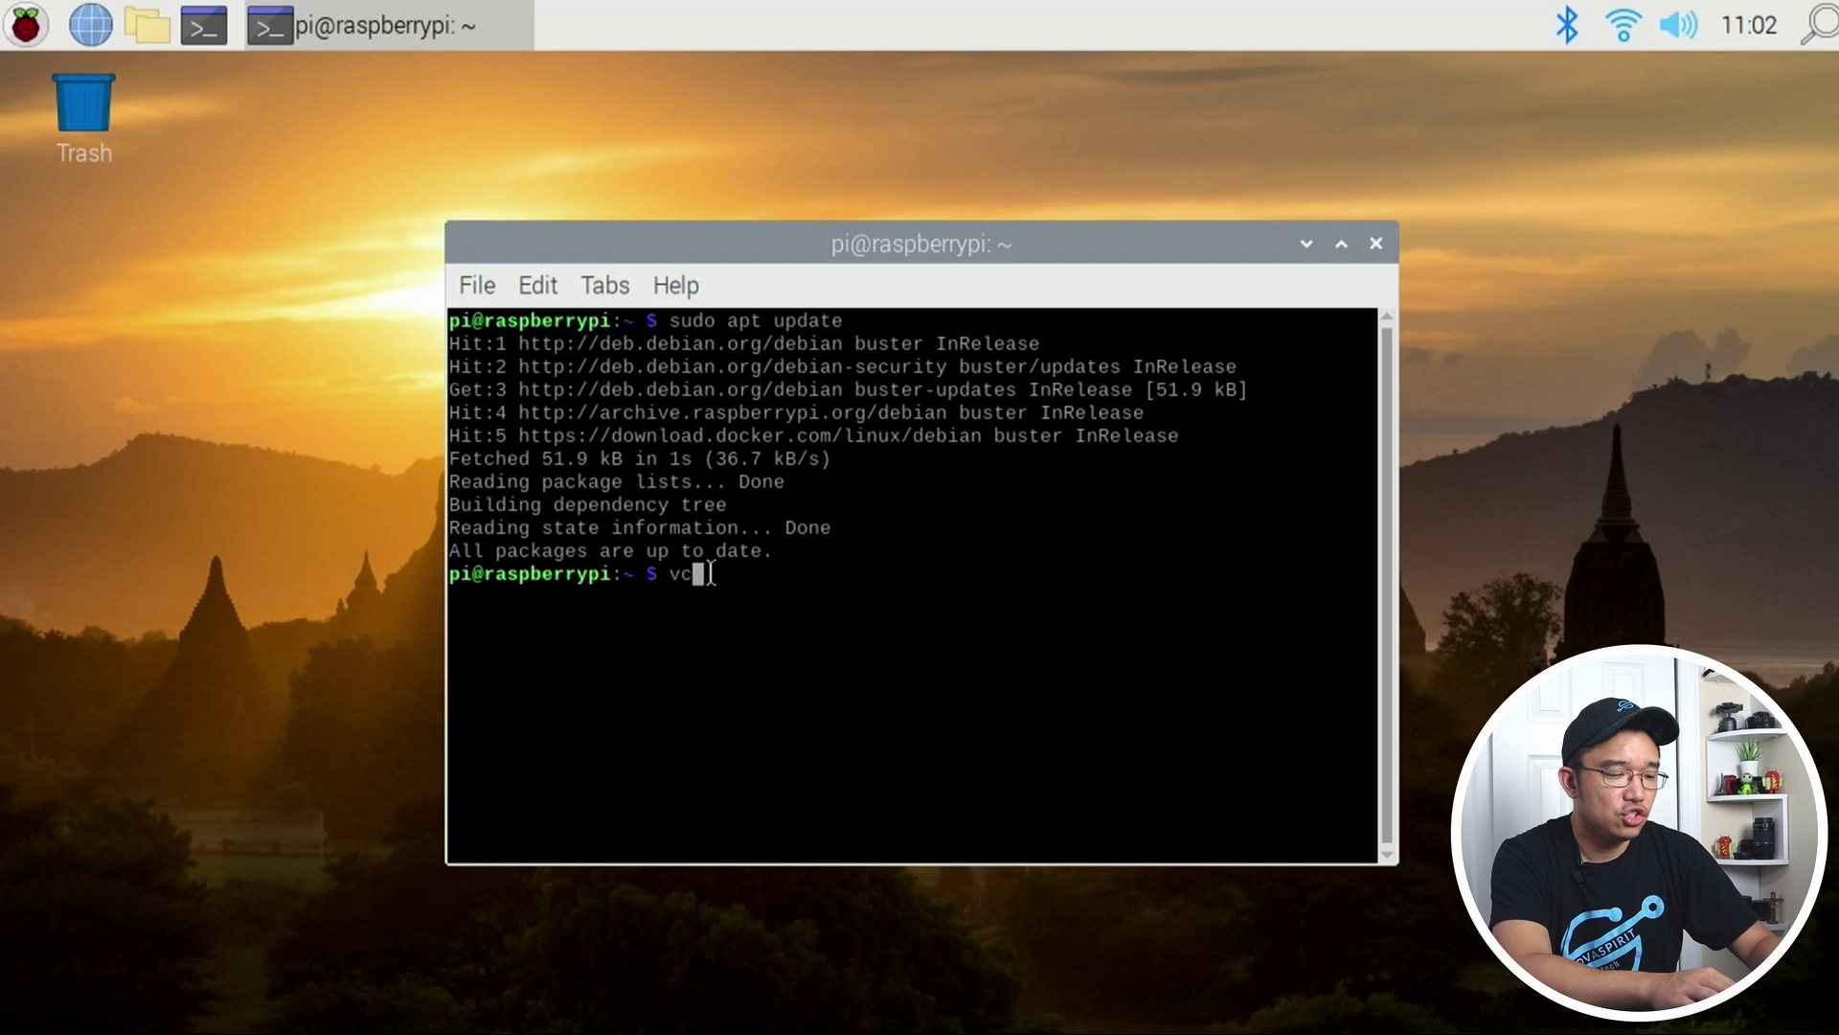
pyautogui.write('gencmd bootloade')
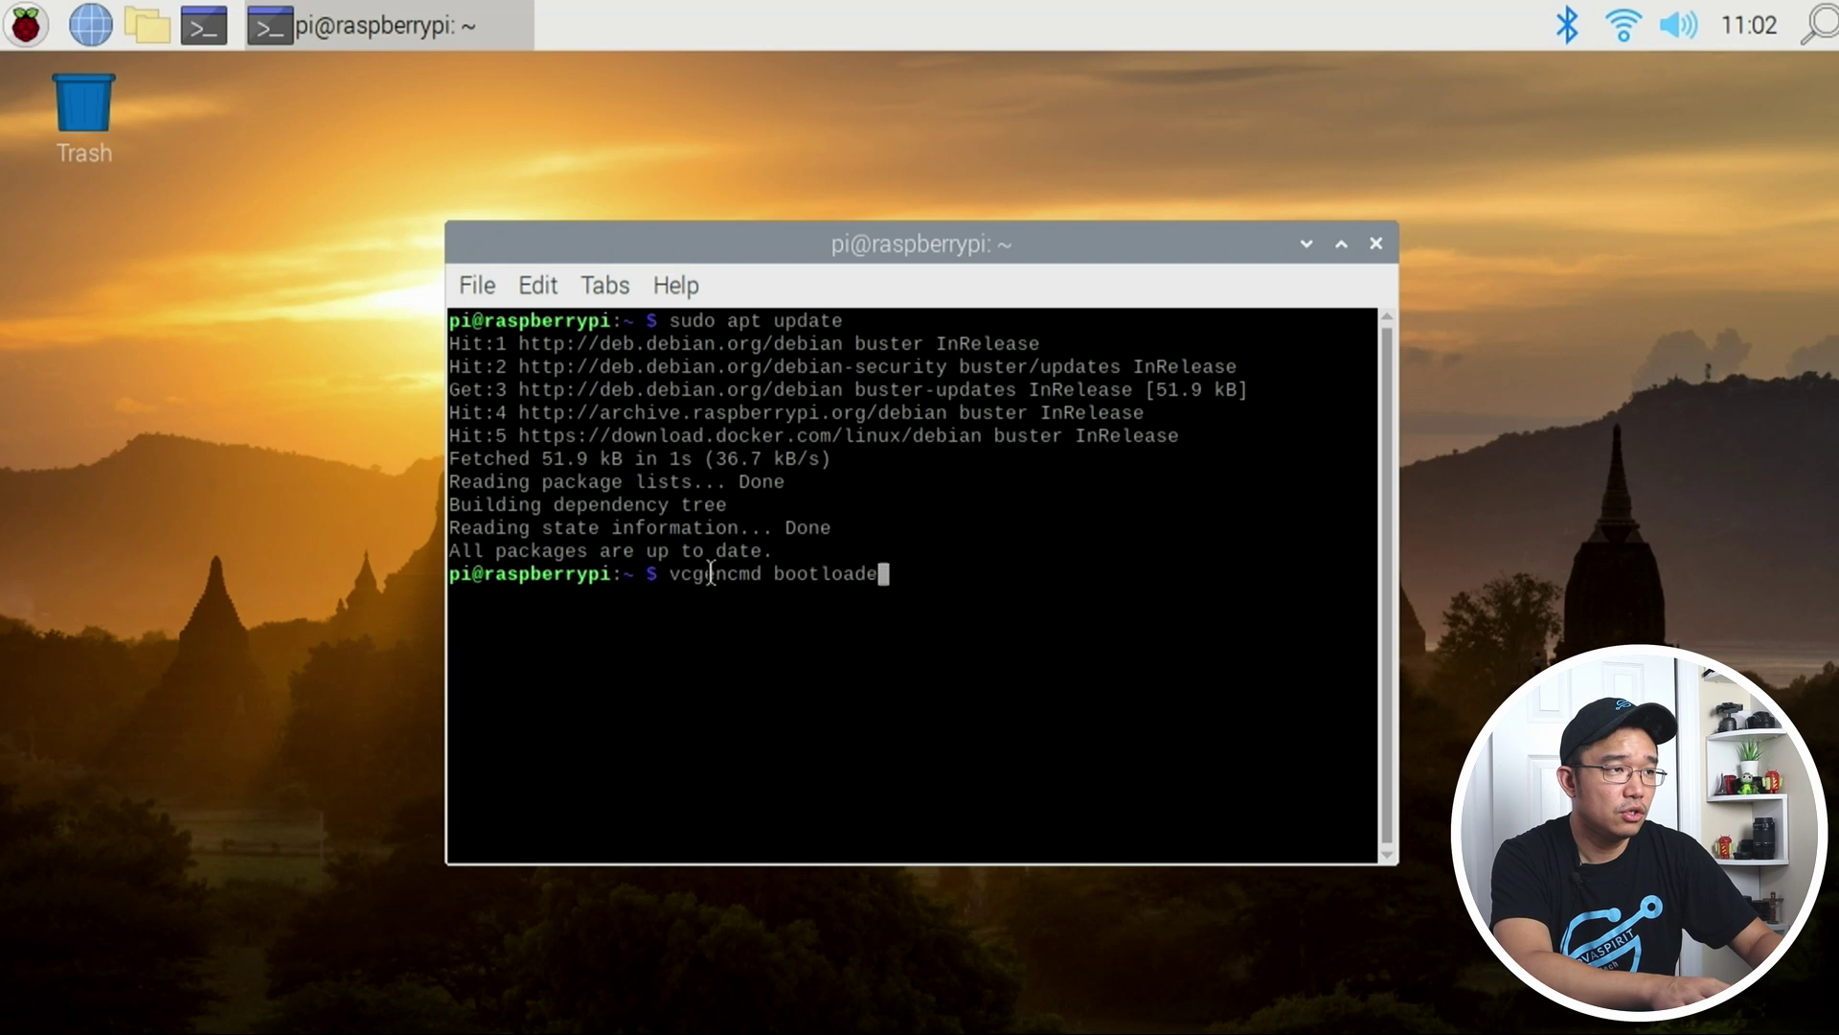
pyautogui.write('r_version')
pyautogui.press('Return')
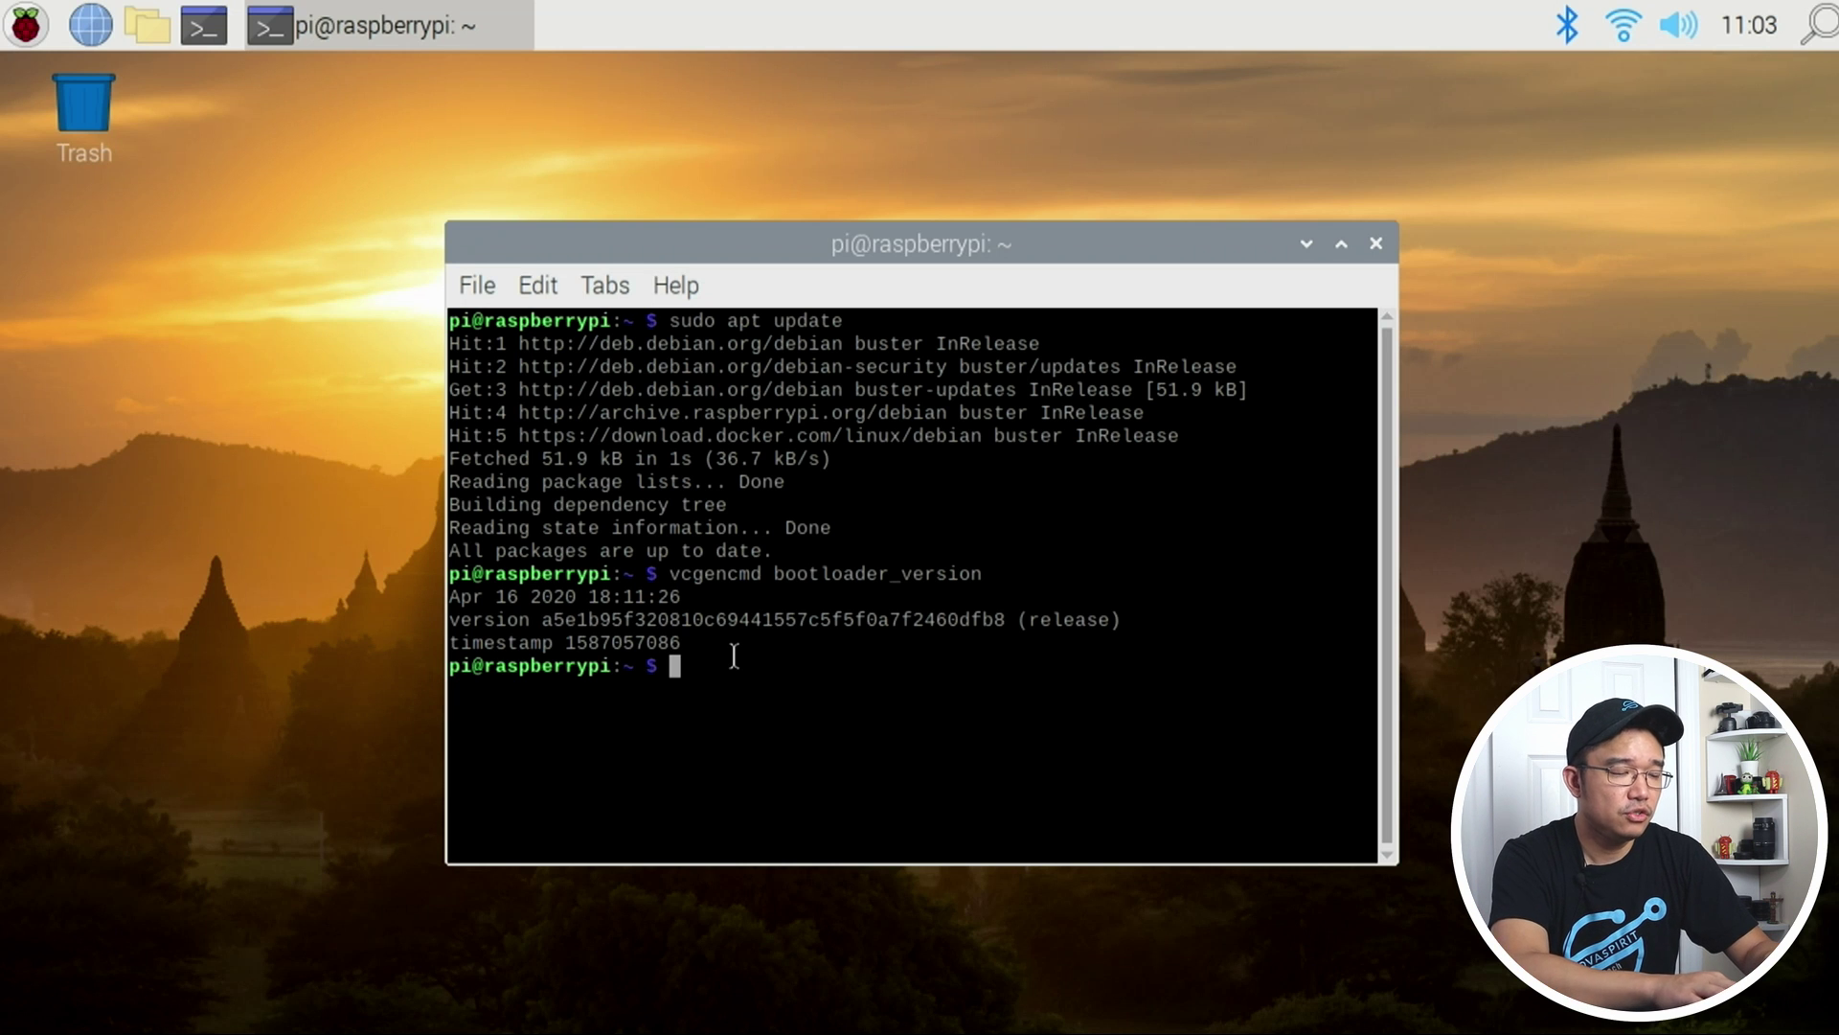
# - In nano, change FIRMWARE_RELEASE_STATUS in /etc/default/rpi-eeprom-update from "critical" to "beta" and save
pyautogui.write('sudo nano /etc/default/rpi-eeprom-update')
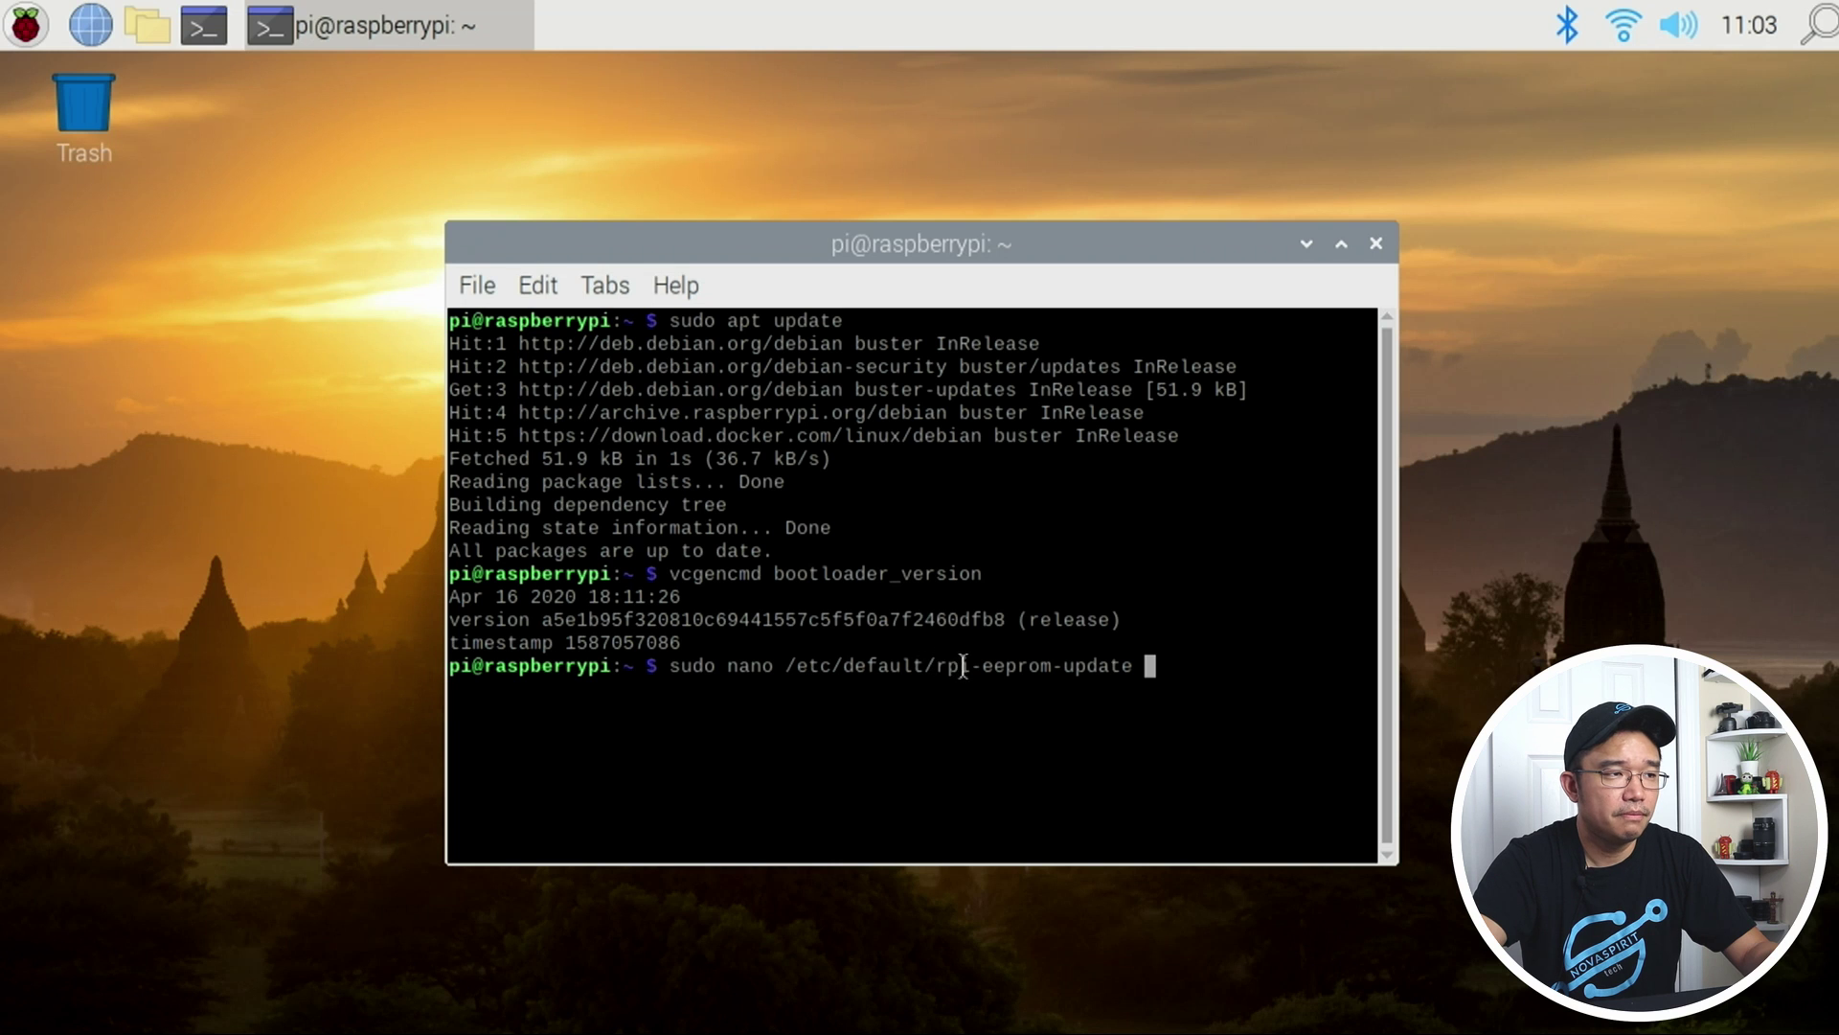
pyautogui.press('Return')
pyautogui.press('Down')
pyautogui.press('Left')
pyautogui.press('Left')
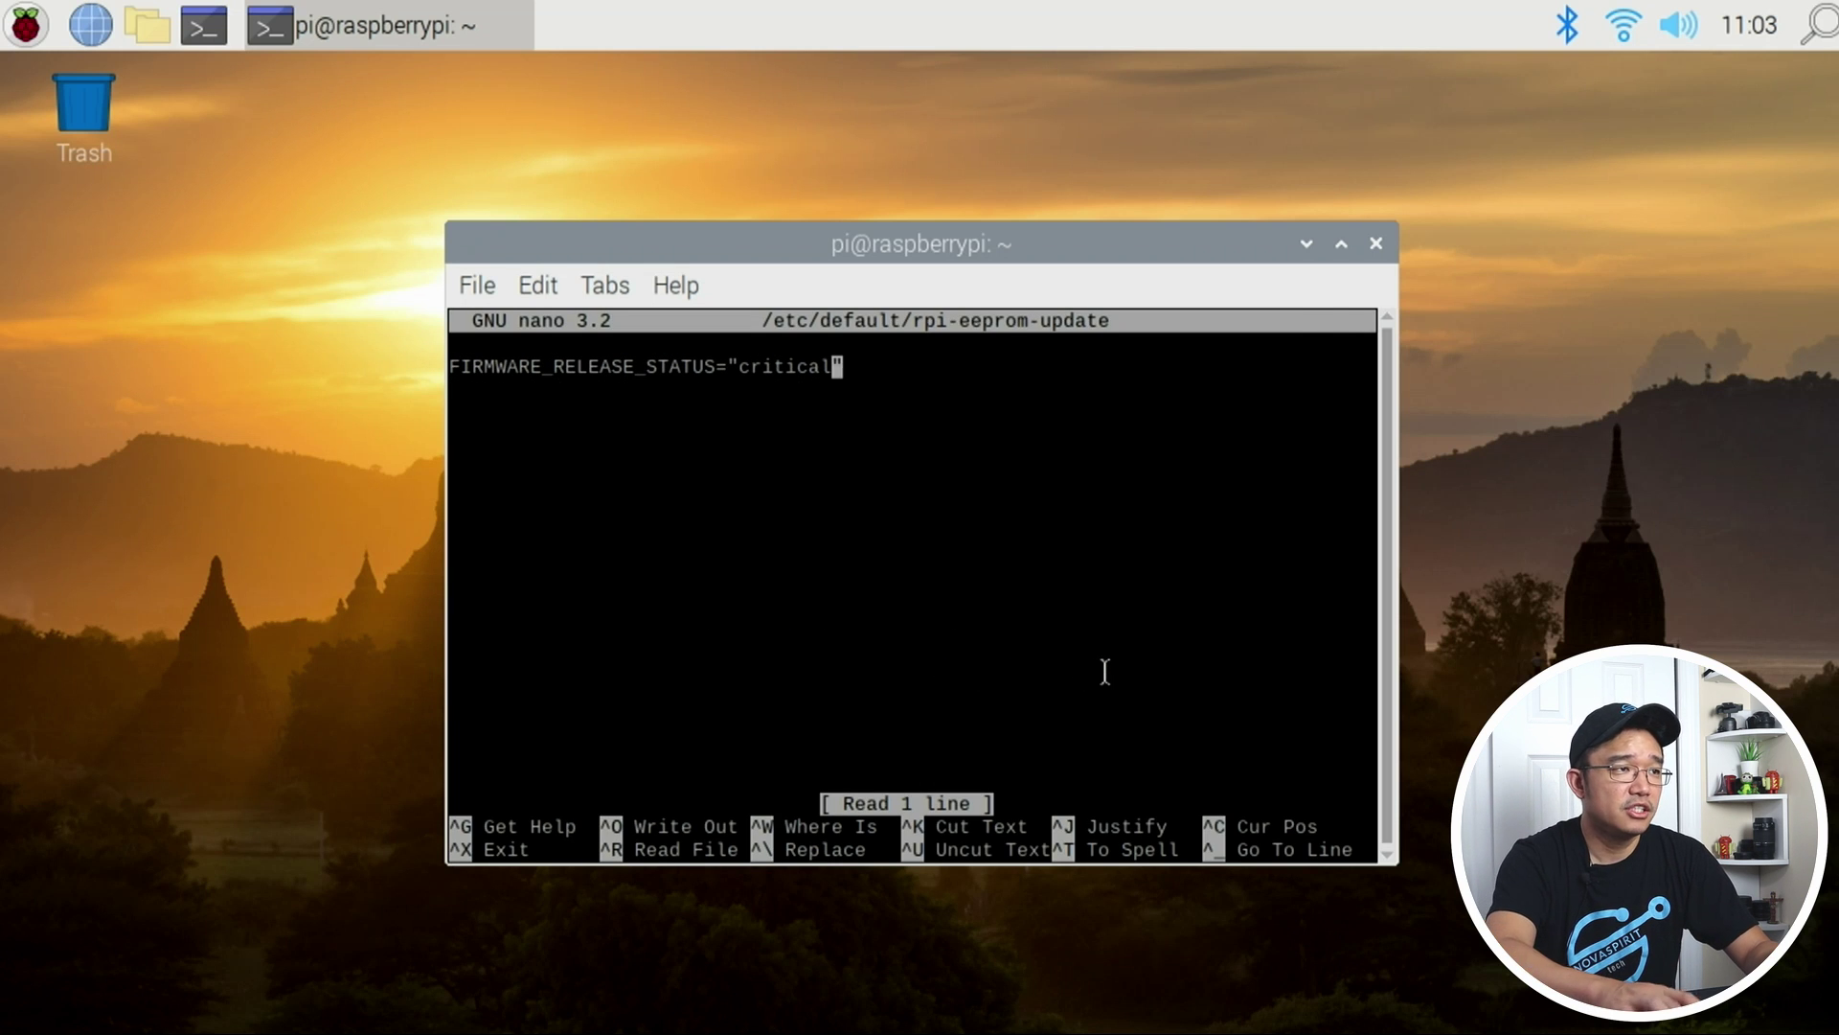
pyautogui.press('BackSpace')
pyautogui.press('BackSpace')
pyautogui.press('BackSpace')
pyautogui.press('BackSpace')
pyautogui.press('BackSpace')
pyautogui.press('BackSpace')
pyautogui.press('BackSpace')
pyautogui.press('BackSpace')
pyautogui.write('beta')
pyautogui.hotkey('ctrl', 'x')
pyautogui.press('y')
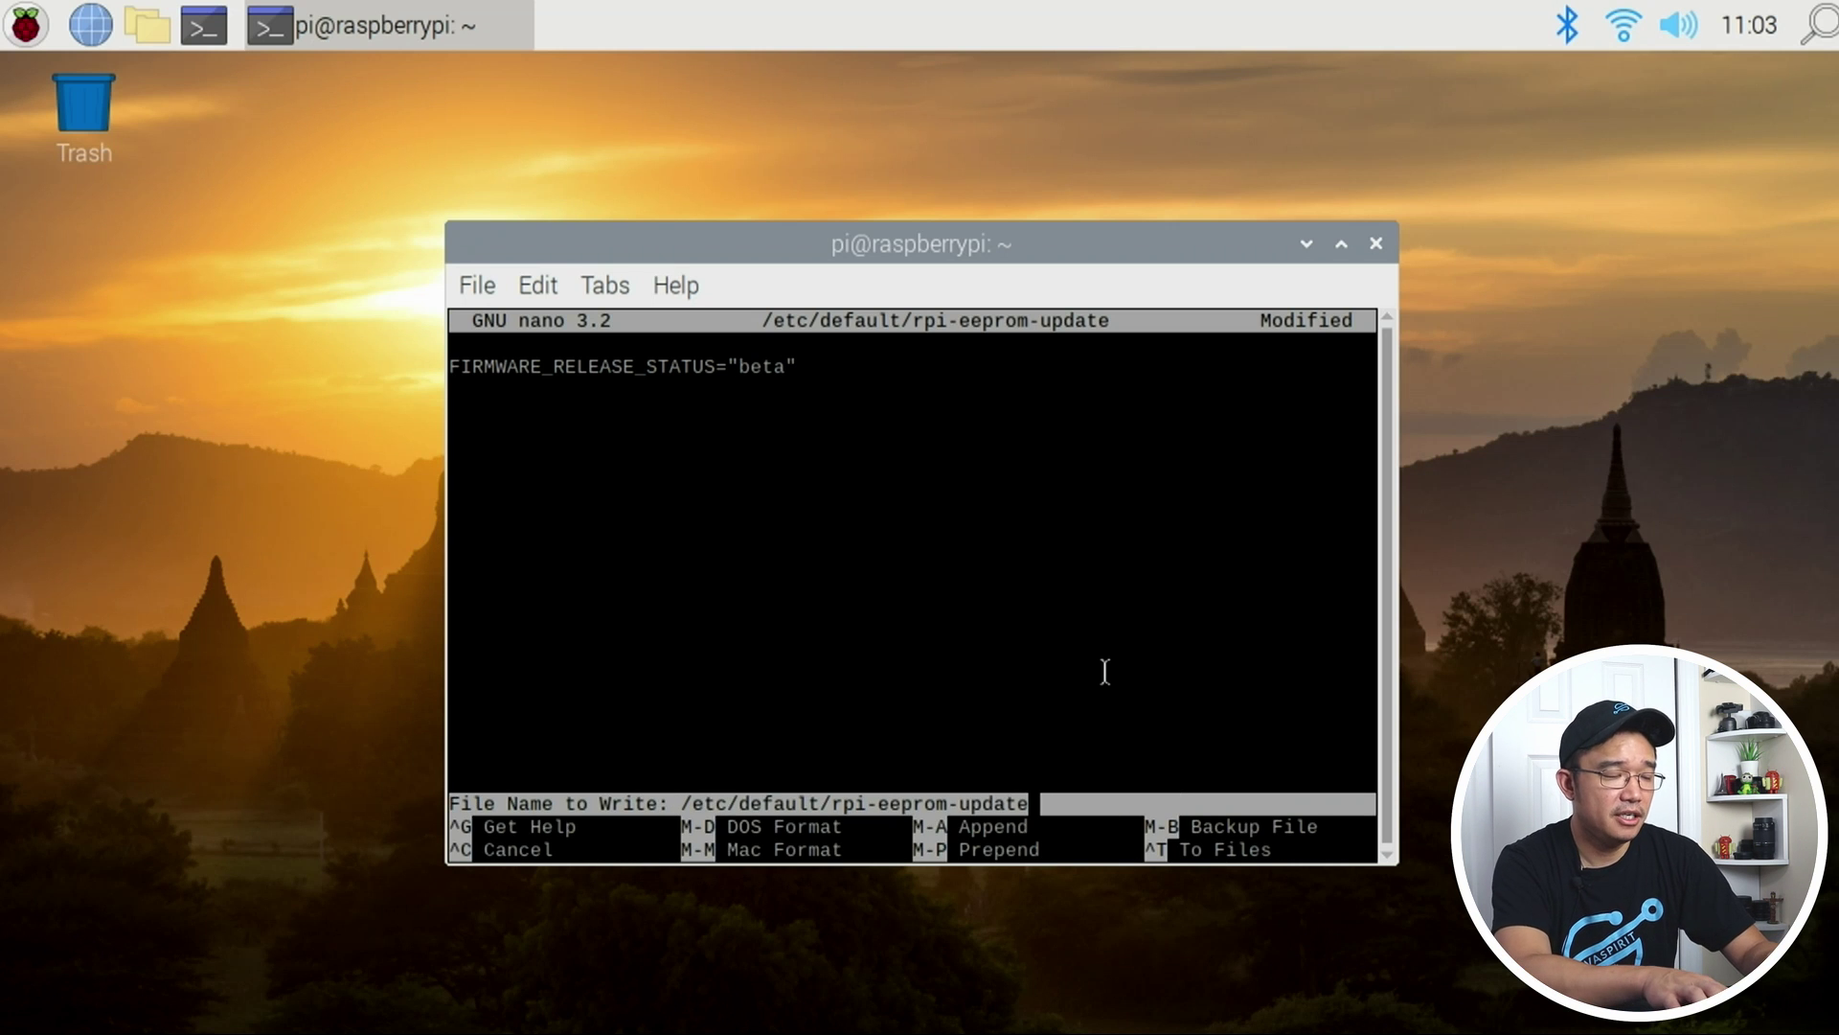
pyautogui.press('Return')
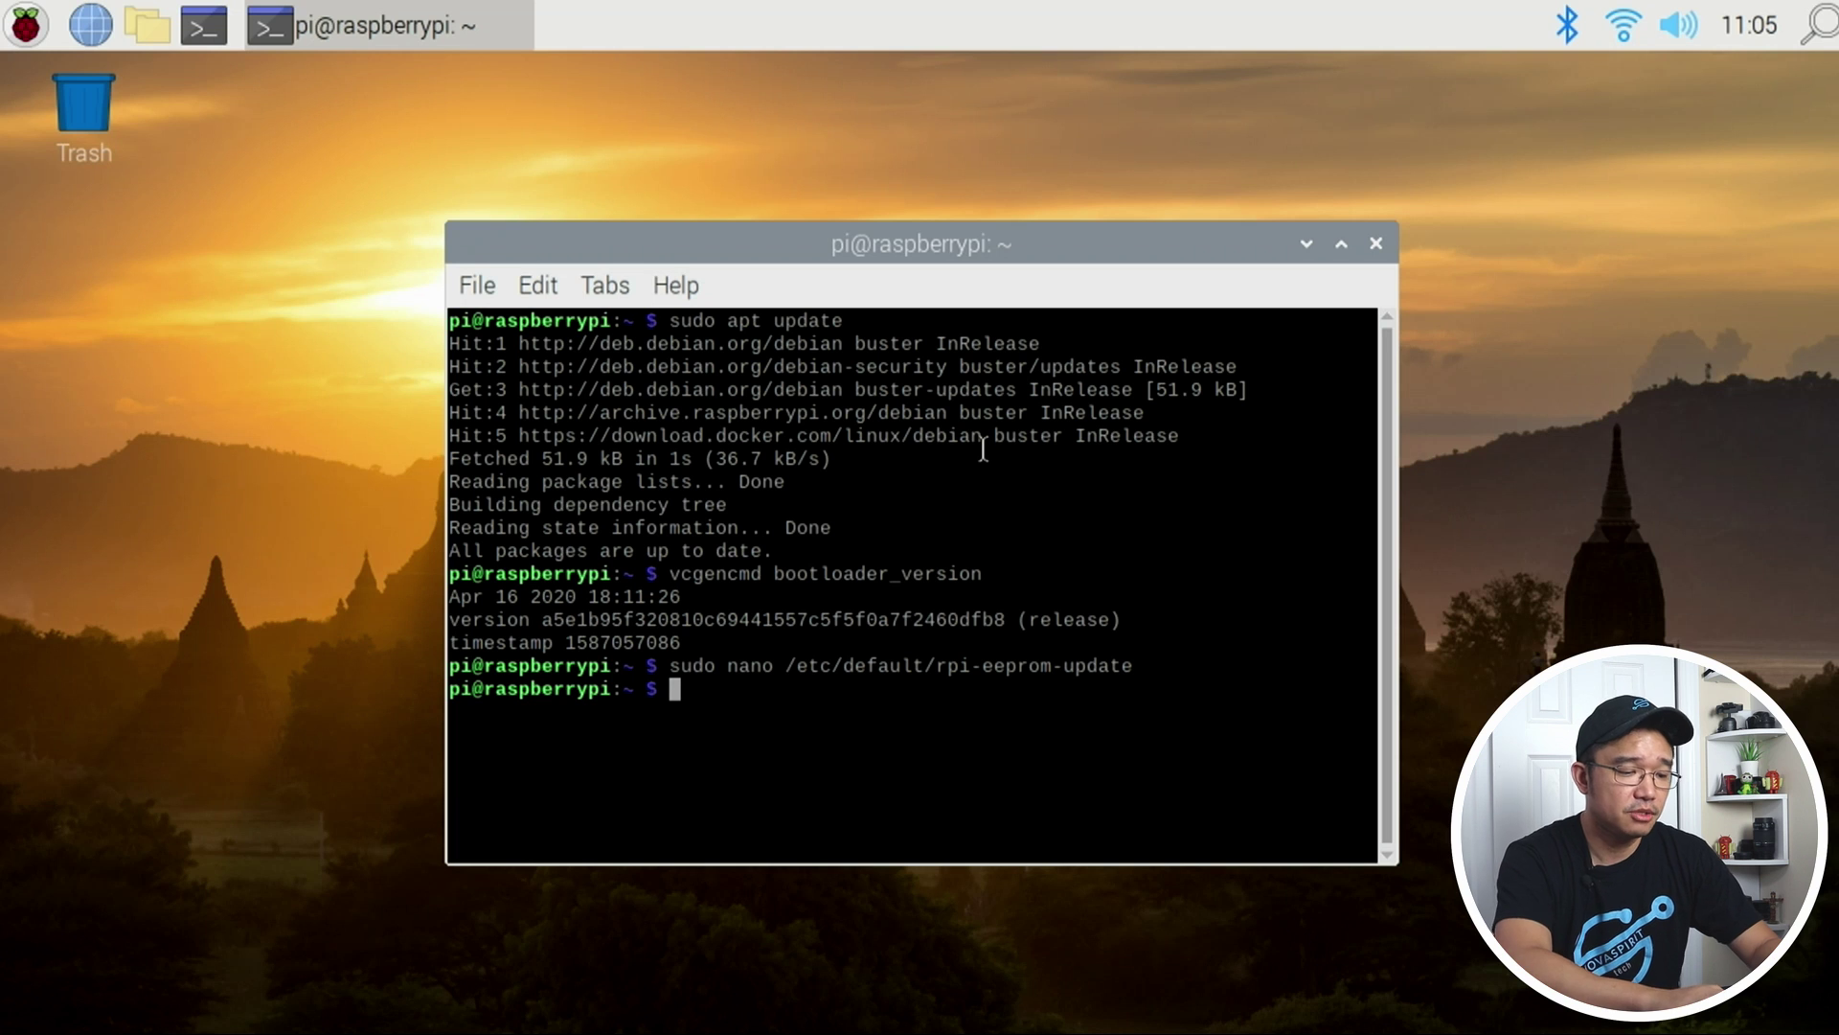
# - List the contents of /lib/firmware/raspberrypi/bootloader/beta/ using Tab completion
pyautogui.write('ls /')
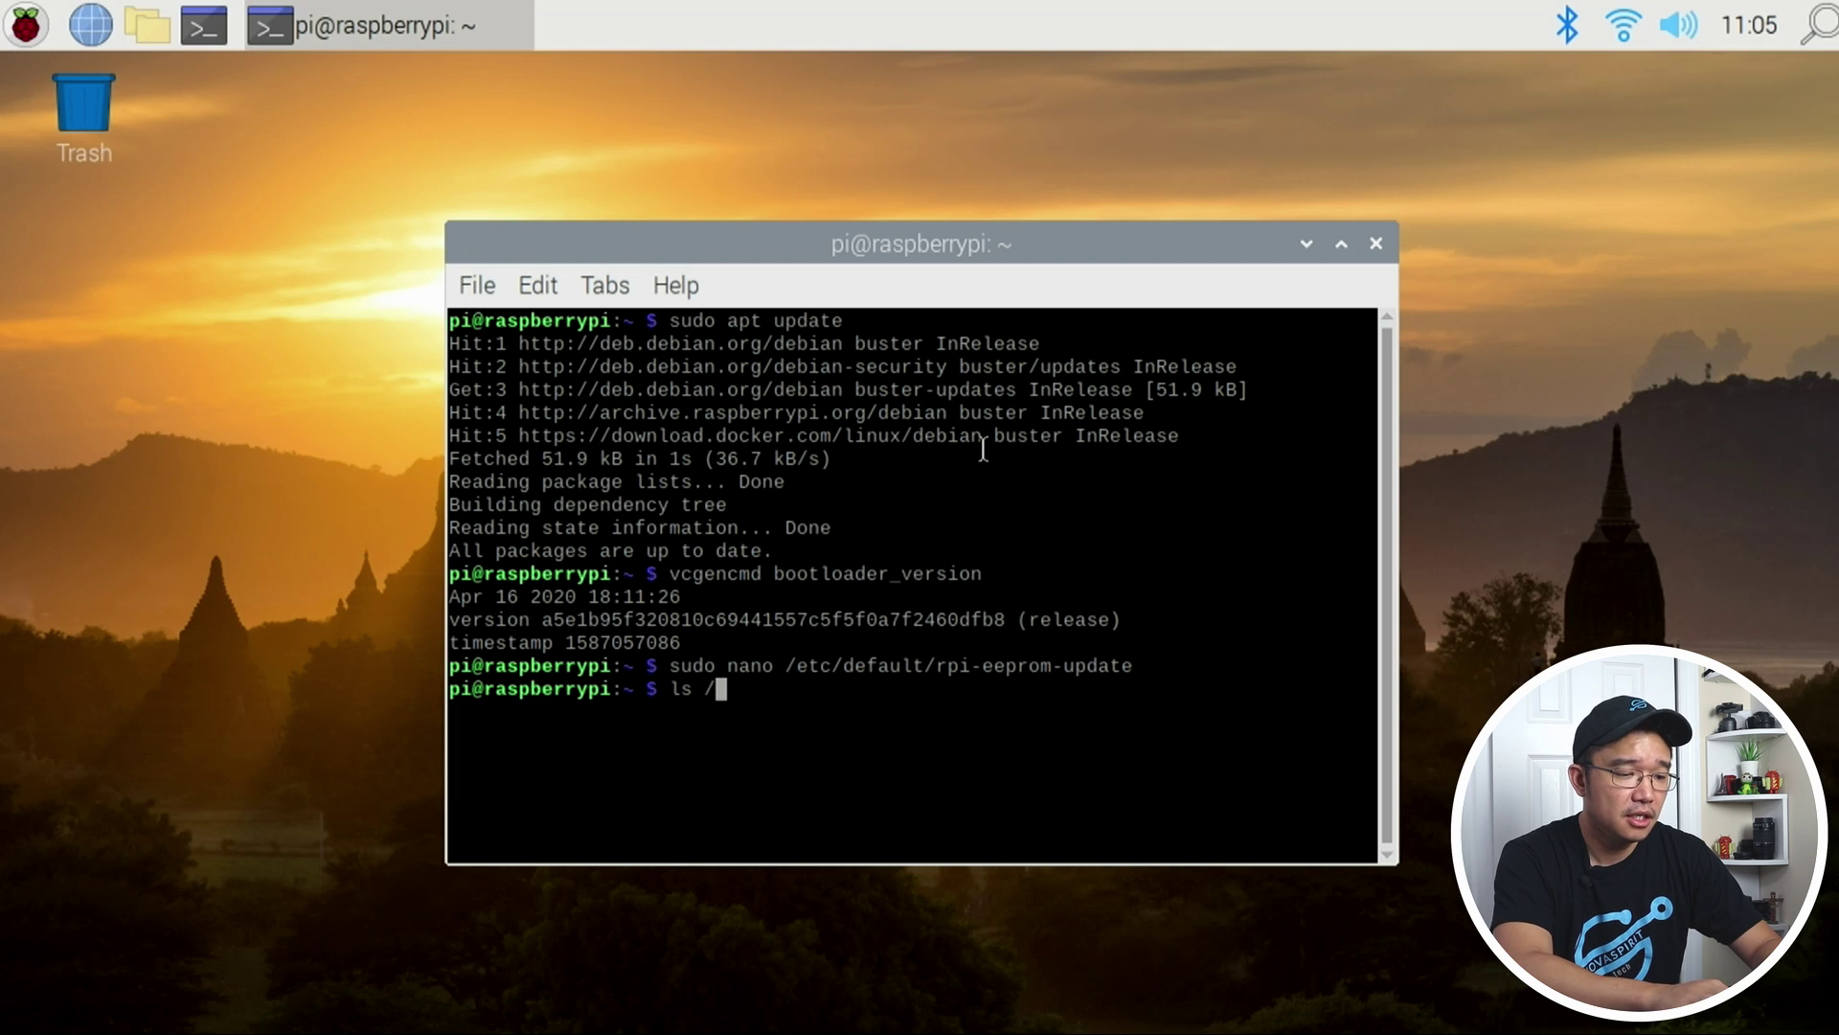
pyautogui.write('lib/firmware/')
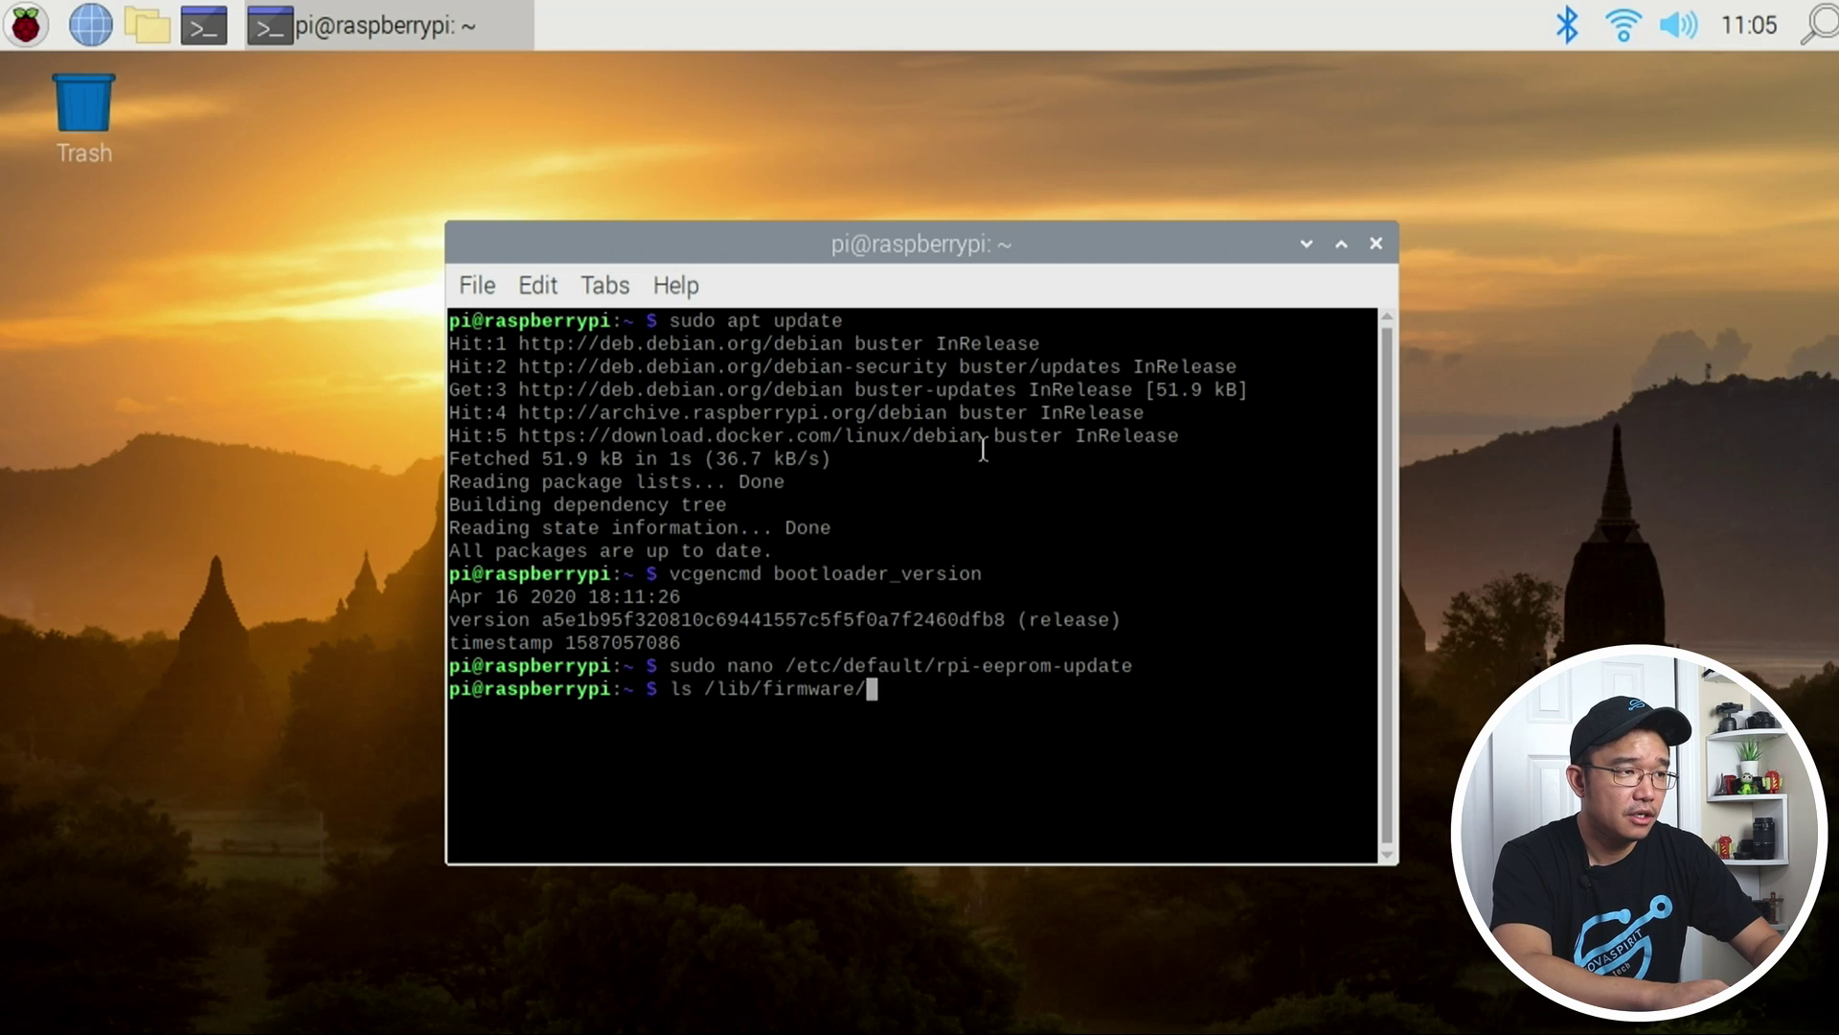
pyautogui.press('Tab')
pyautogui.press('Tab')
pyautogui.write('nraspberrypi/b')
pyautogui.press('Tab')
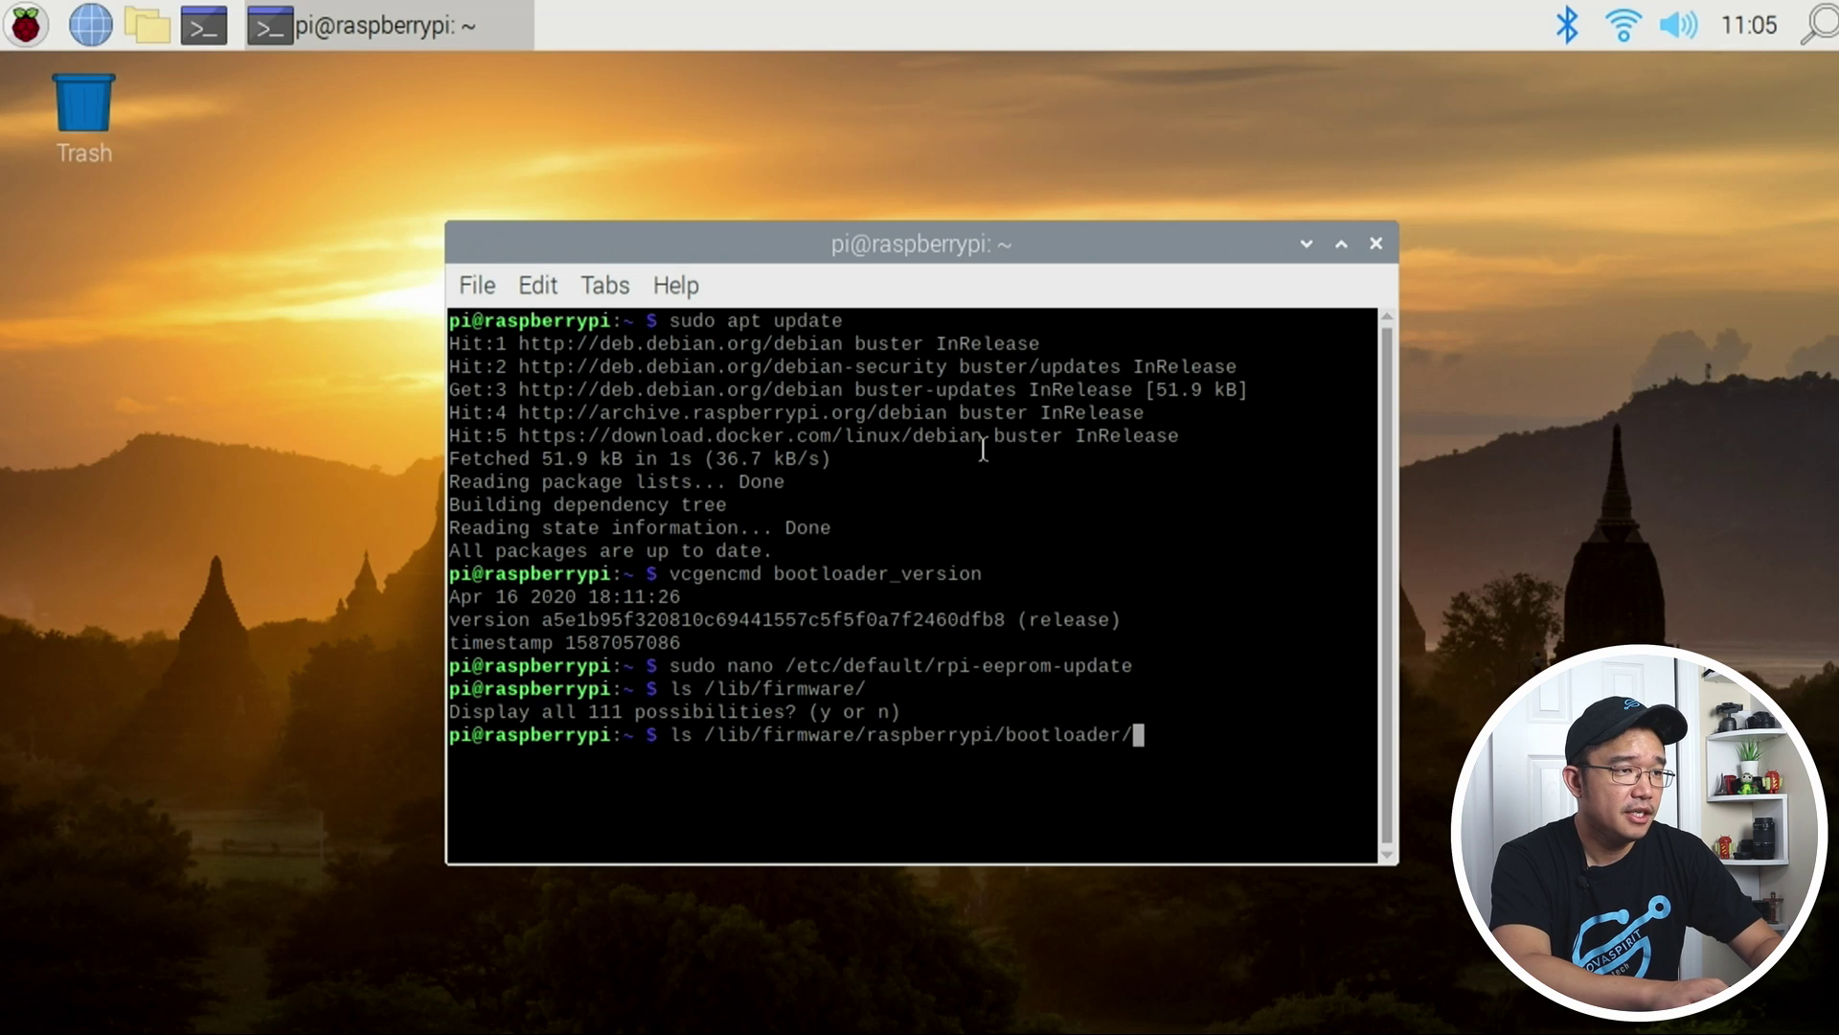
pyautogui.write('beta')
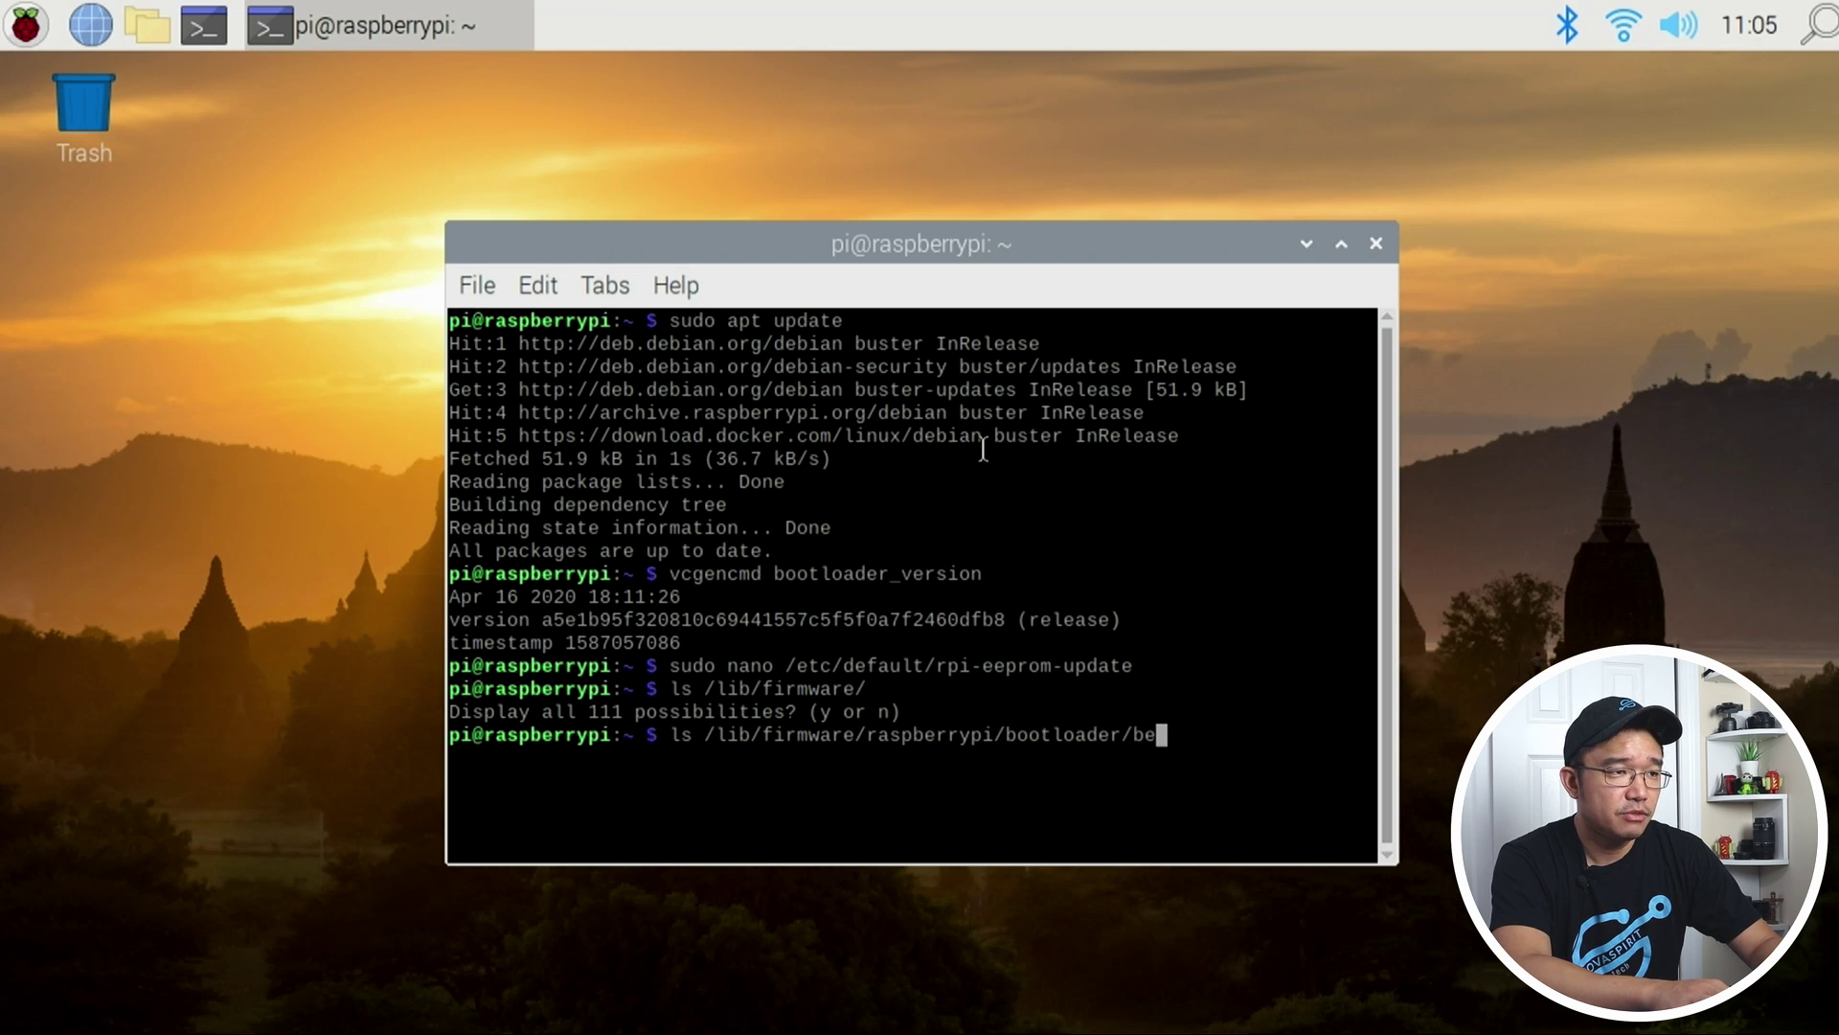
pyautogui.press('BackSpace')
pyautogui.press('BackSpace')
pyautogui.press('BackSpace')
pyautogui.press('BackSpace')
pyautogui.press('Tab')
pyautogui.press('Tab')
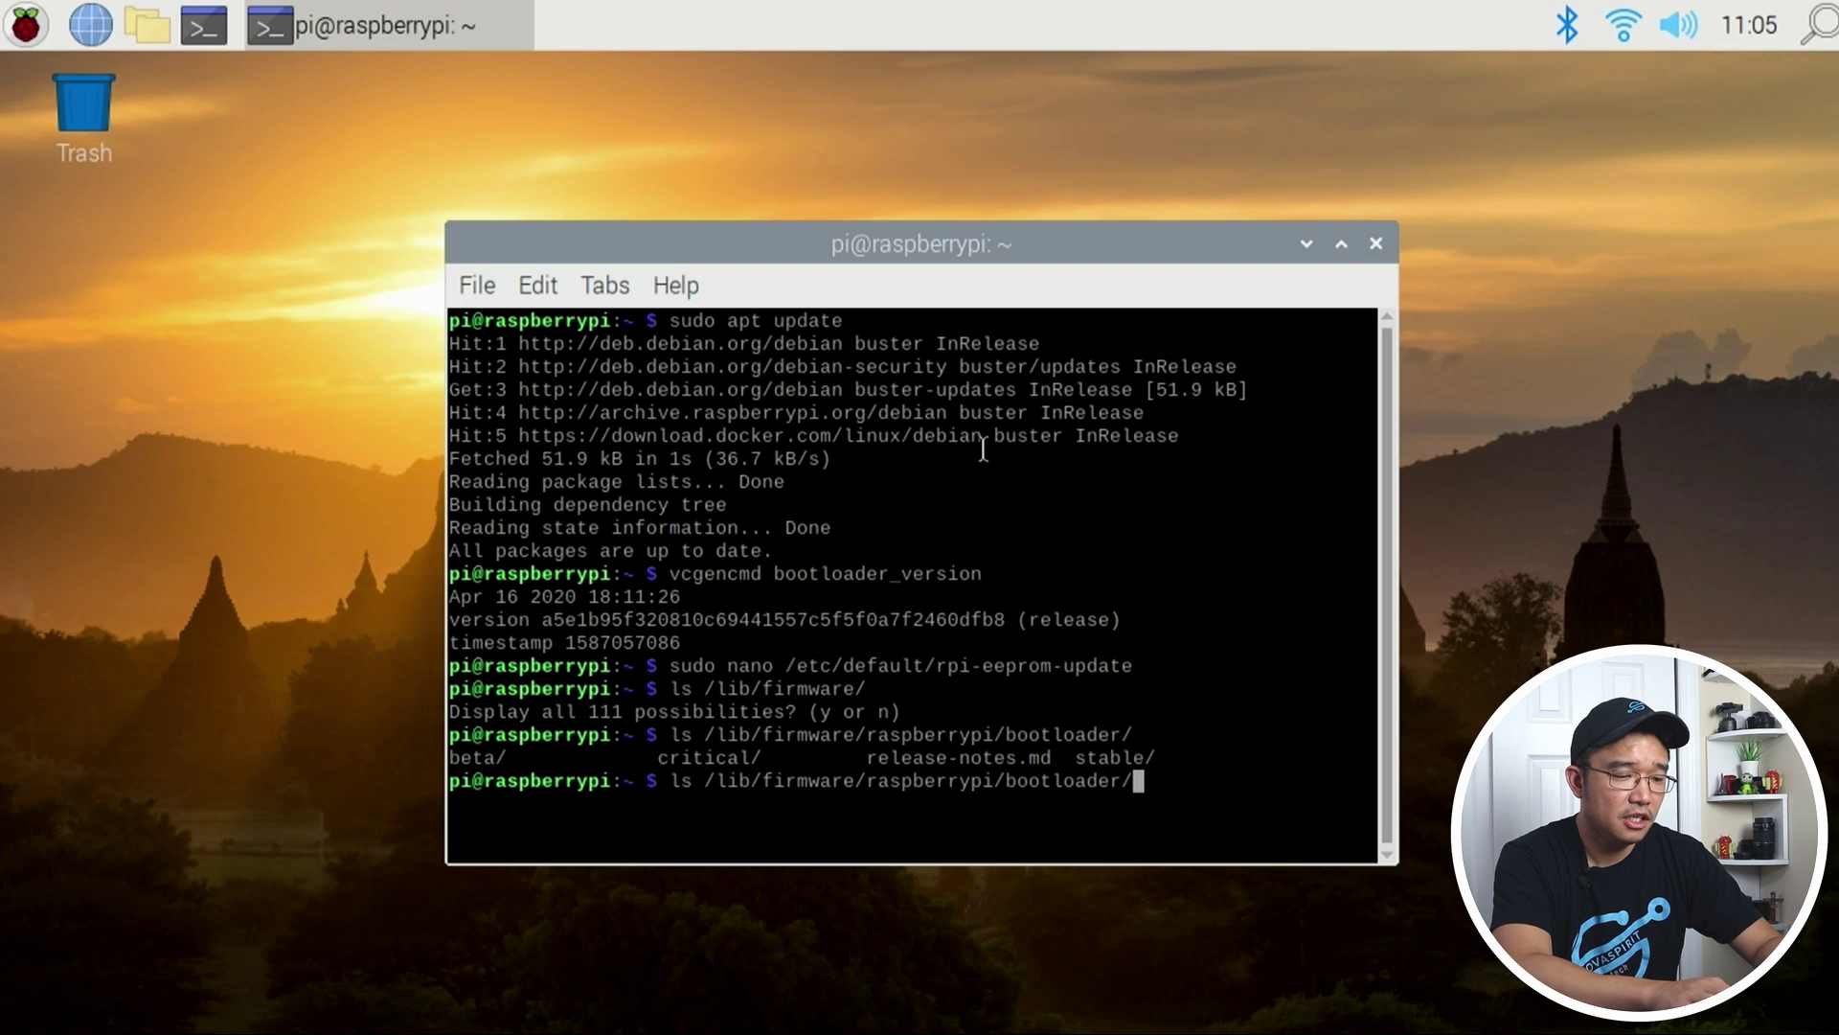
pyautogui.write('beta')
pyautogui.press('Tab')
pyautogui.press('Tab')
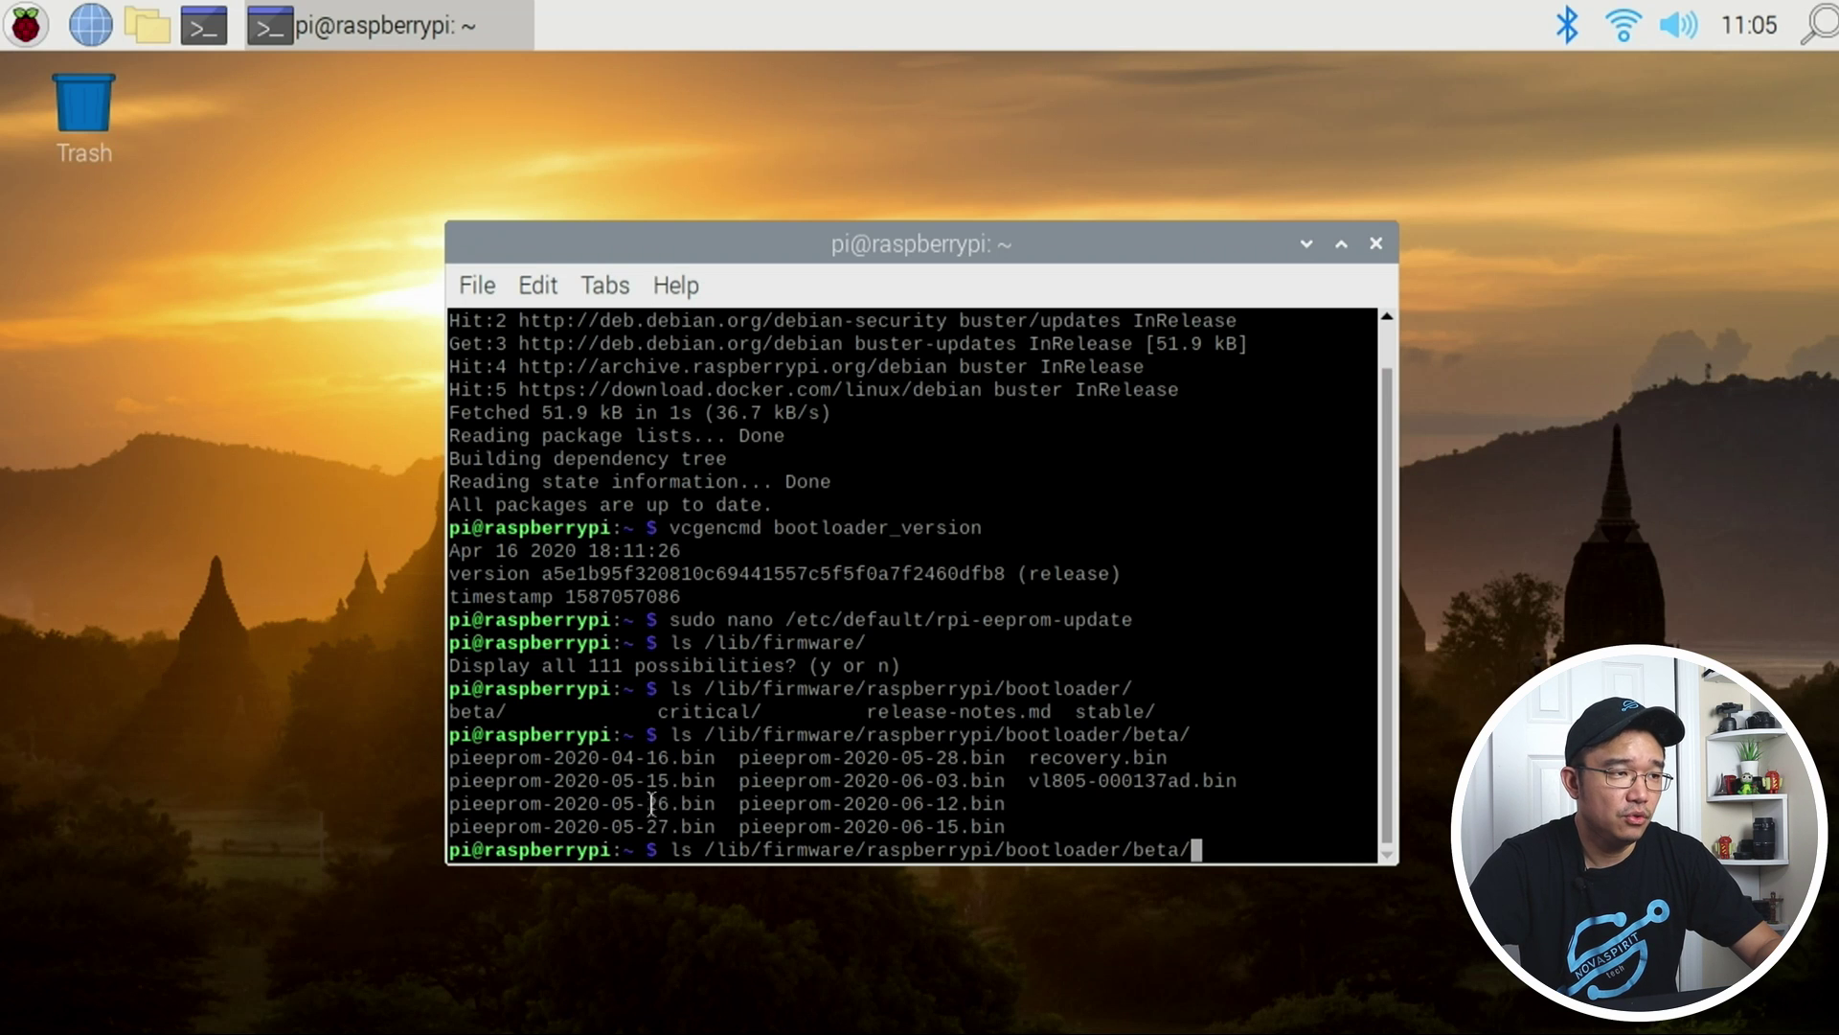
# - Select and copy the file name pieeprom-2020-06-15.bin from the listing
pyautogui.moveTo(1011, 825); pyautogui.dragTo(746, 831)
pyautogui.click(995, 826)
pyautogui.rightClick(751, 829)
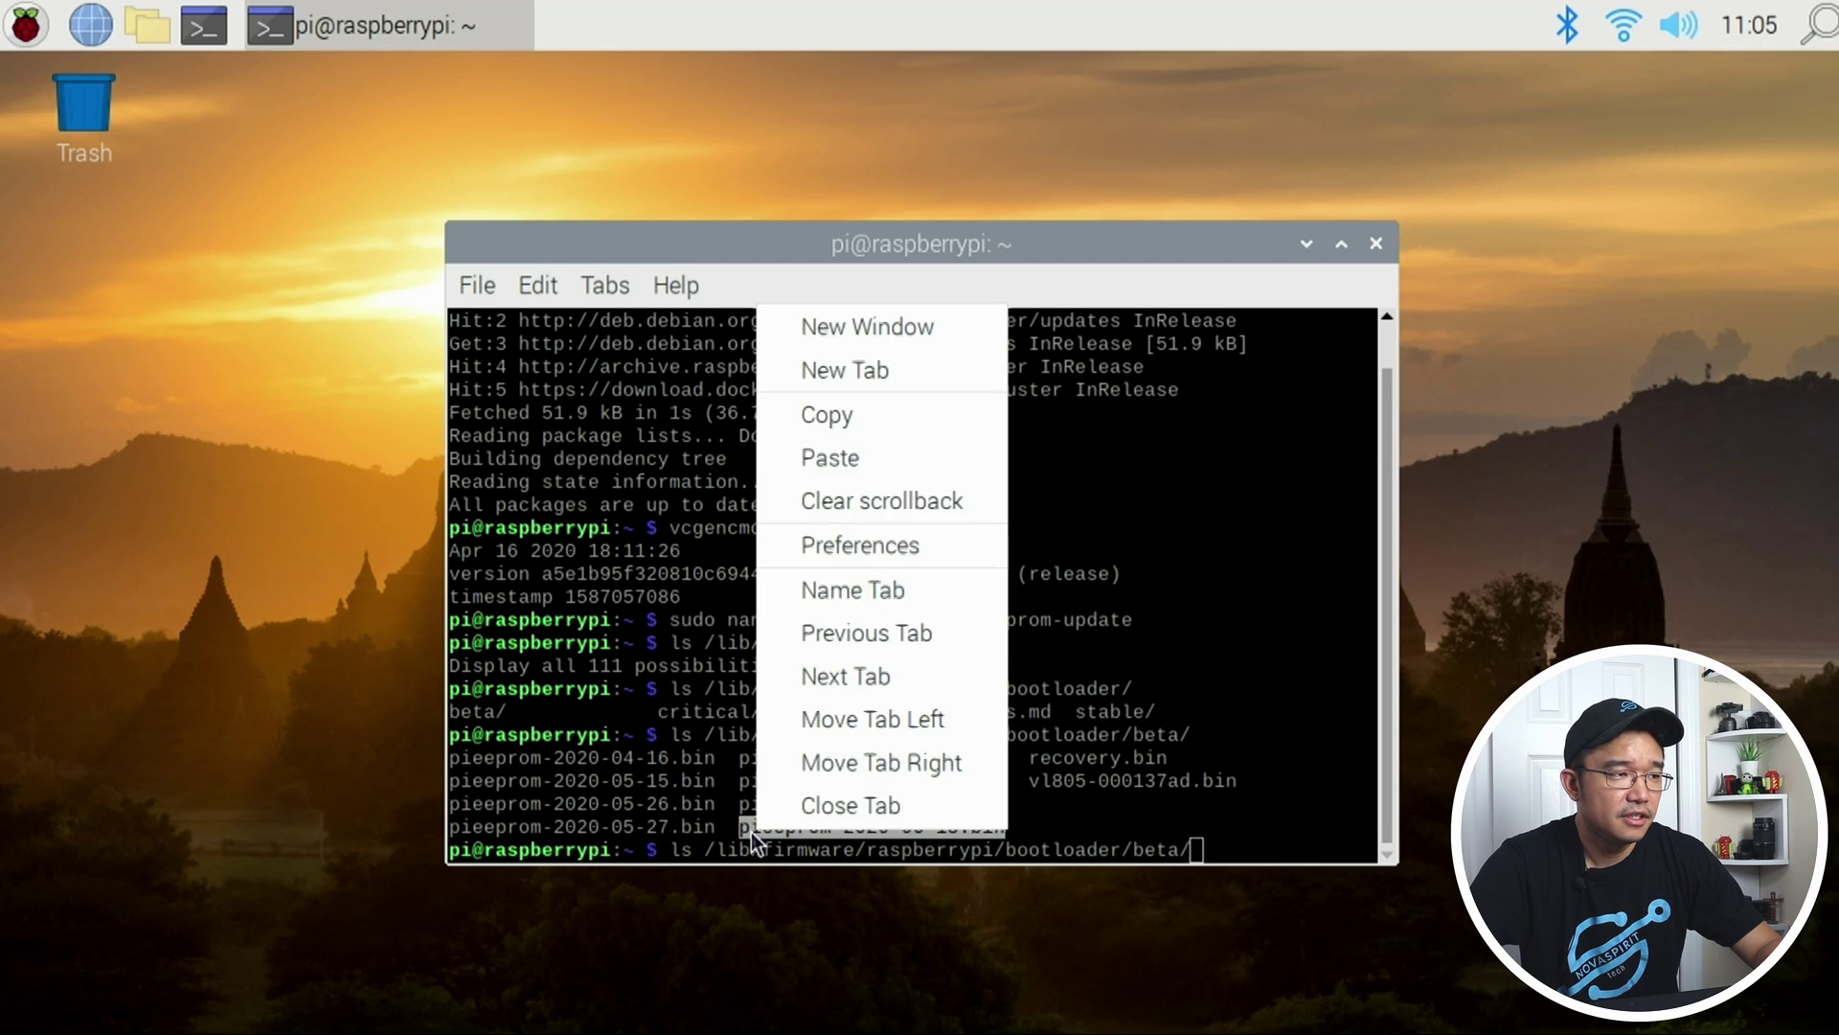
pyautogui.click(845, 415)
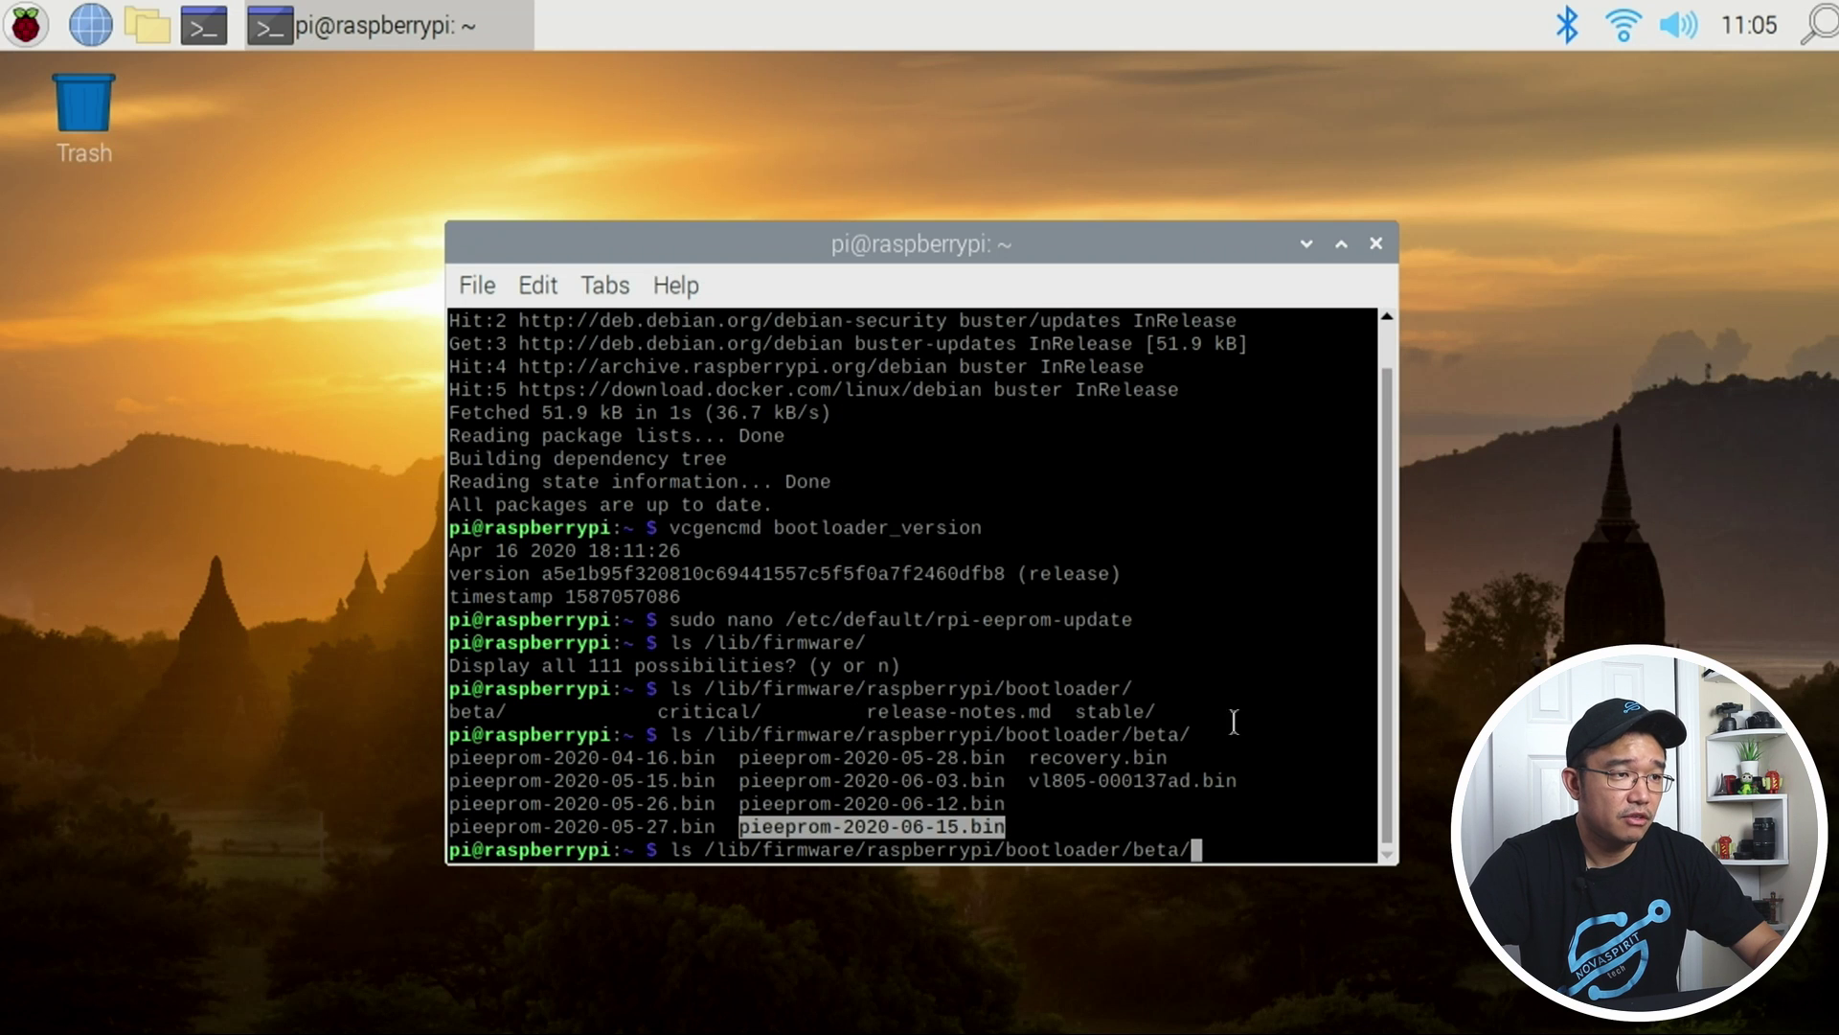
pyautogui.click(1323, 742)
# - Start the command sudo rpi-eeprom-update -d -f, completing the command name with Tab
pyautogui.press('BackSpace')
pyautogui.press('BackSpace')
pyautogui.press('BackSpace')
pyautogui.press('BackSpace')
pyautogui.press('BackSpace')
pyautogui.press('BackSpace')
pyautogui.press('BackSpace')
pyautogui.press('BackSpace')
pyautogui.press('BackSpace')
pyautogui.press('BackSpace')
pyautogui.press('BackSpace')
pyautogui.press('BackSpace')
pyautogui.press('BackSpace')
pyautogui.press('BackSpace')
pyautogui.press('BackSpace')
pyautogui.press('BackSpace')
pyautogui.press('BackSpace')
pyautogui.press('BackSpace')
pyautogui.press('BackSpace')
pyautogui.press('BackSpace')
pyautogui.press('BackSpace')
pyautogui.write('sudo pie')
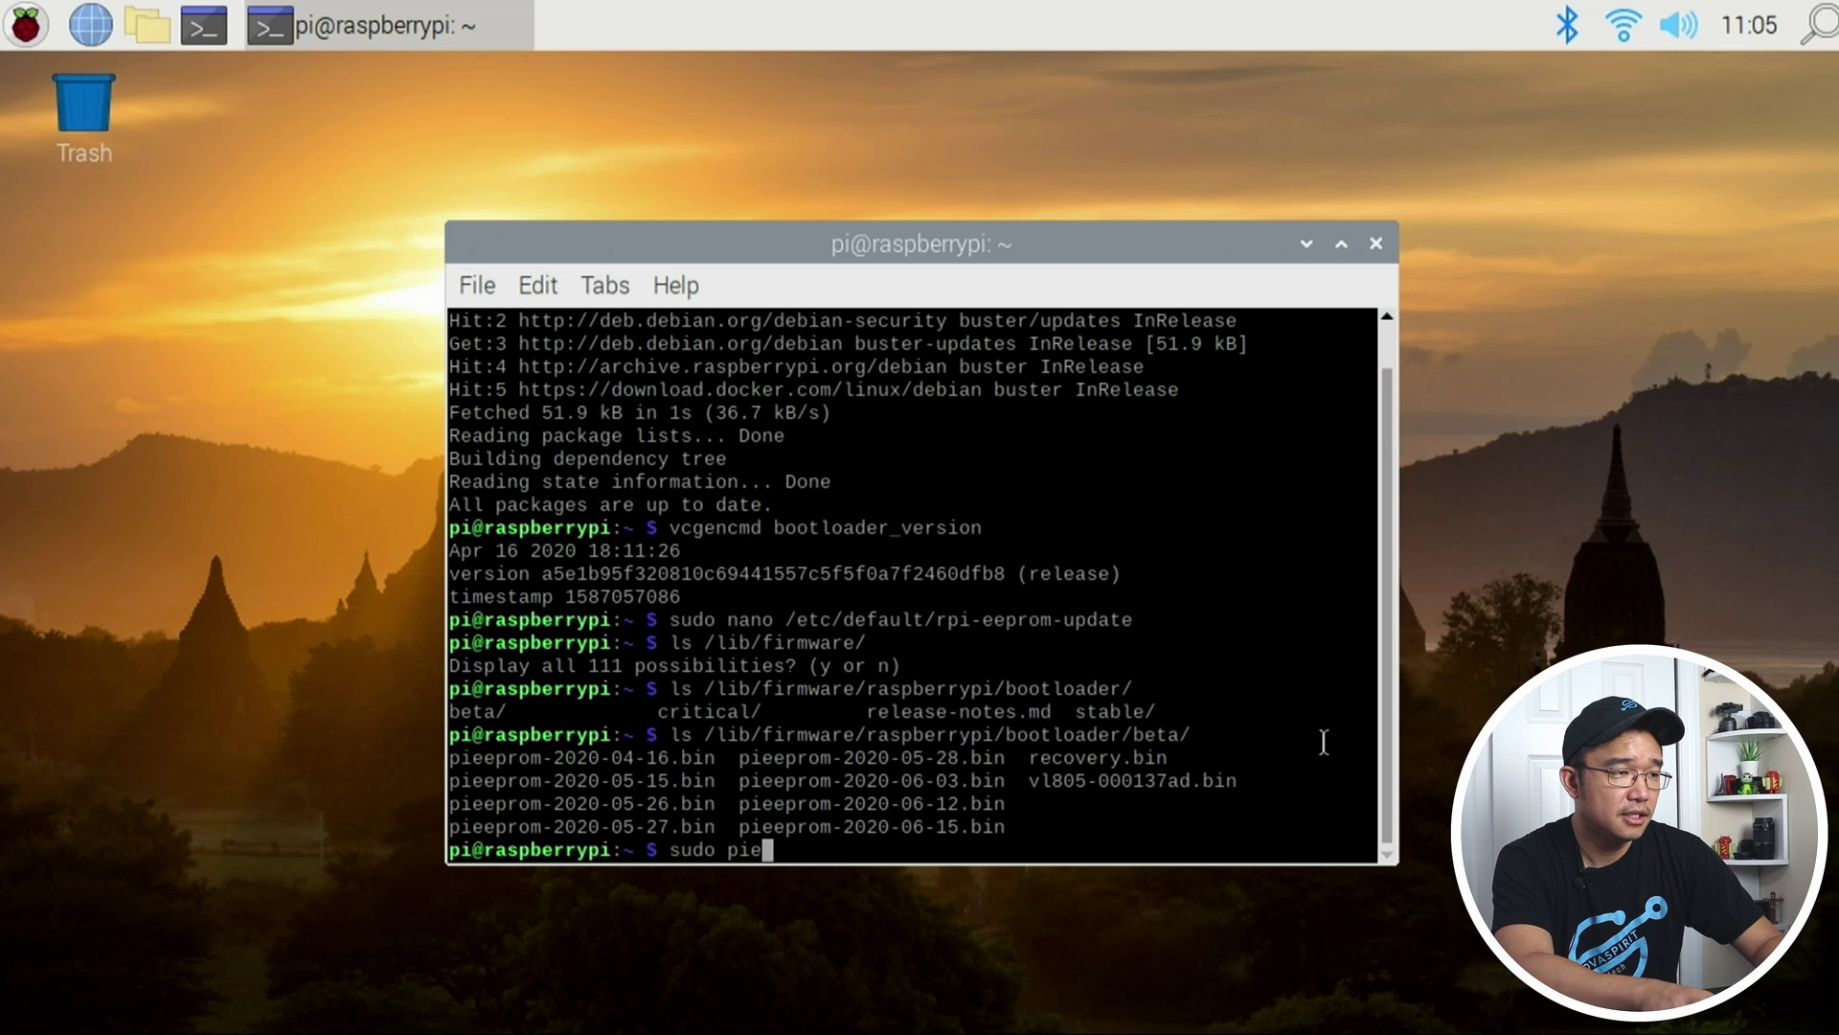
pyautogui.press('BackSpace')
pyautogui.press('BackSpace')
pyautogui.press('BackSpace')
pyautogui.write('rpi--')
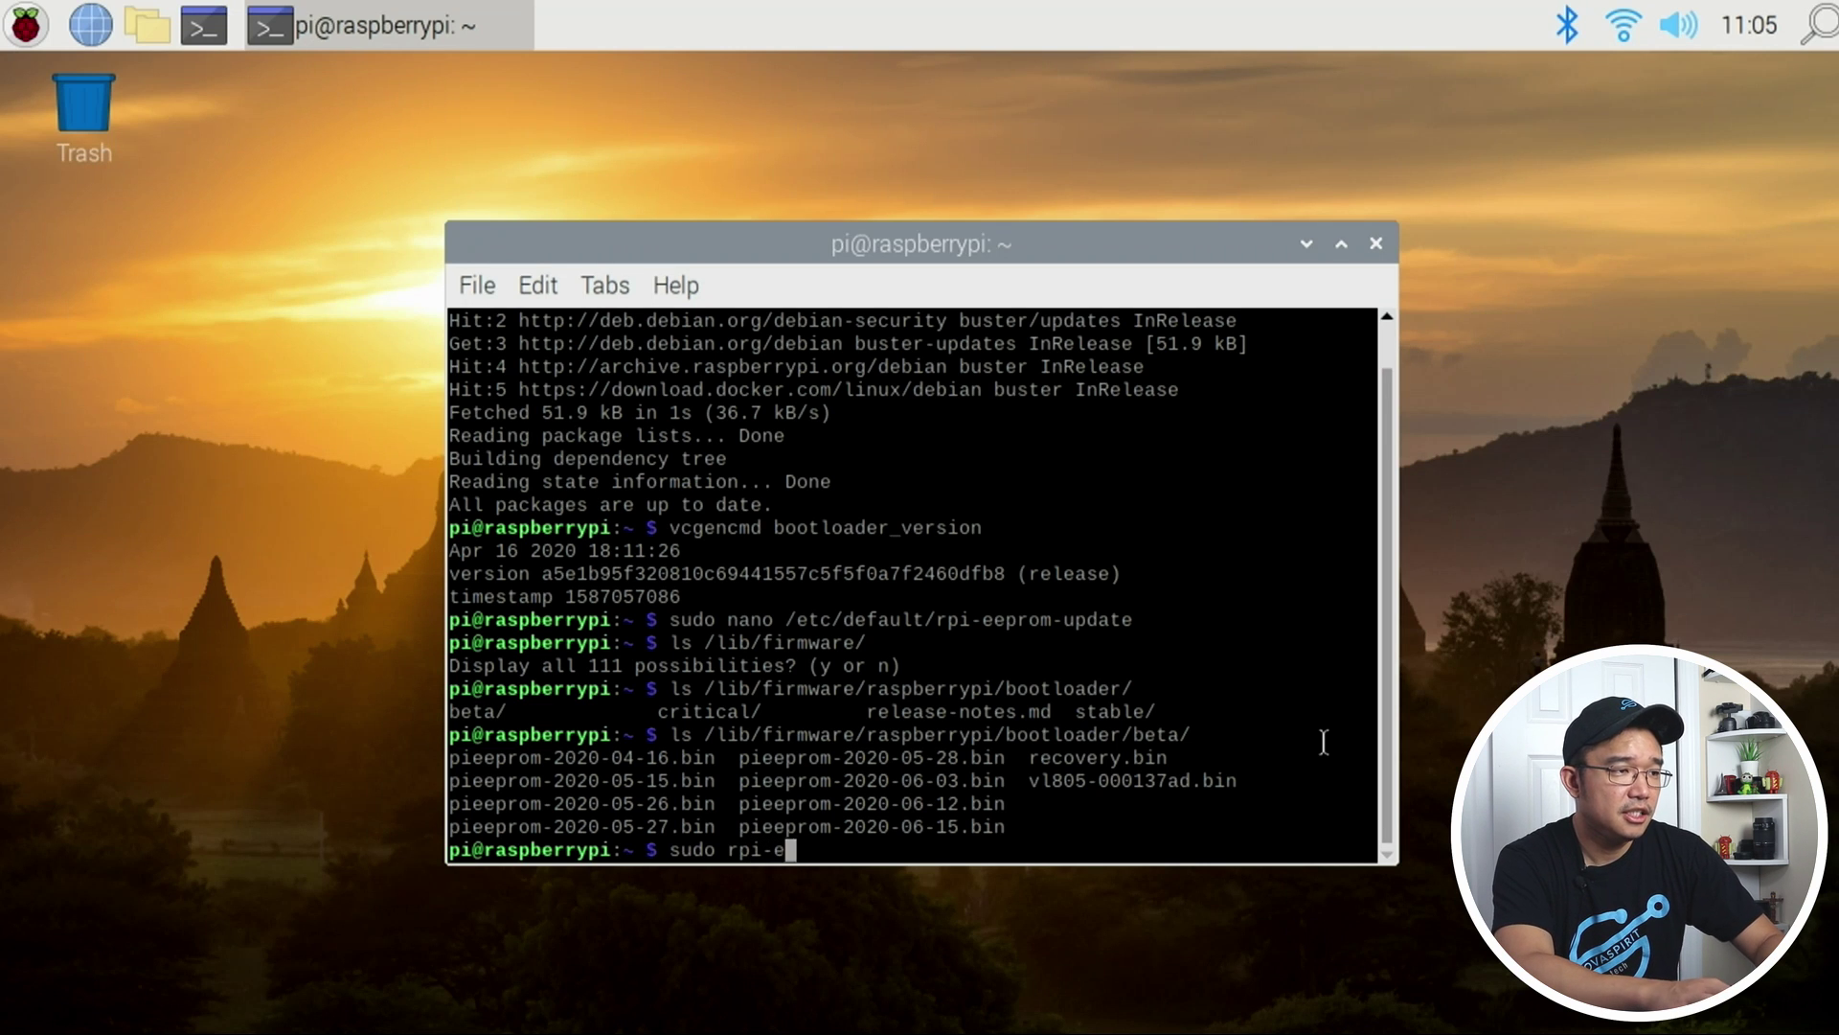
pyautogui.press('Tab')
pyautogui.press('Tab')
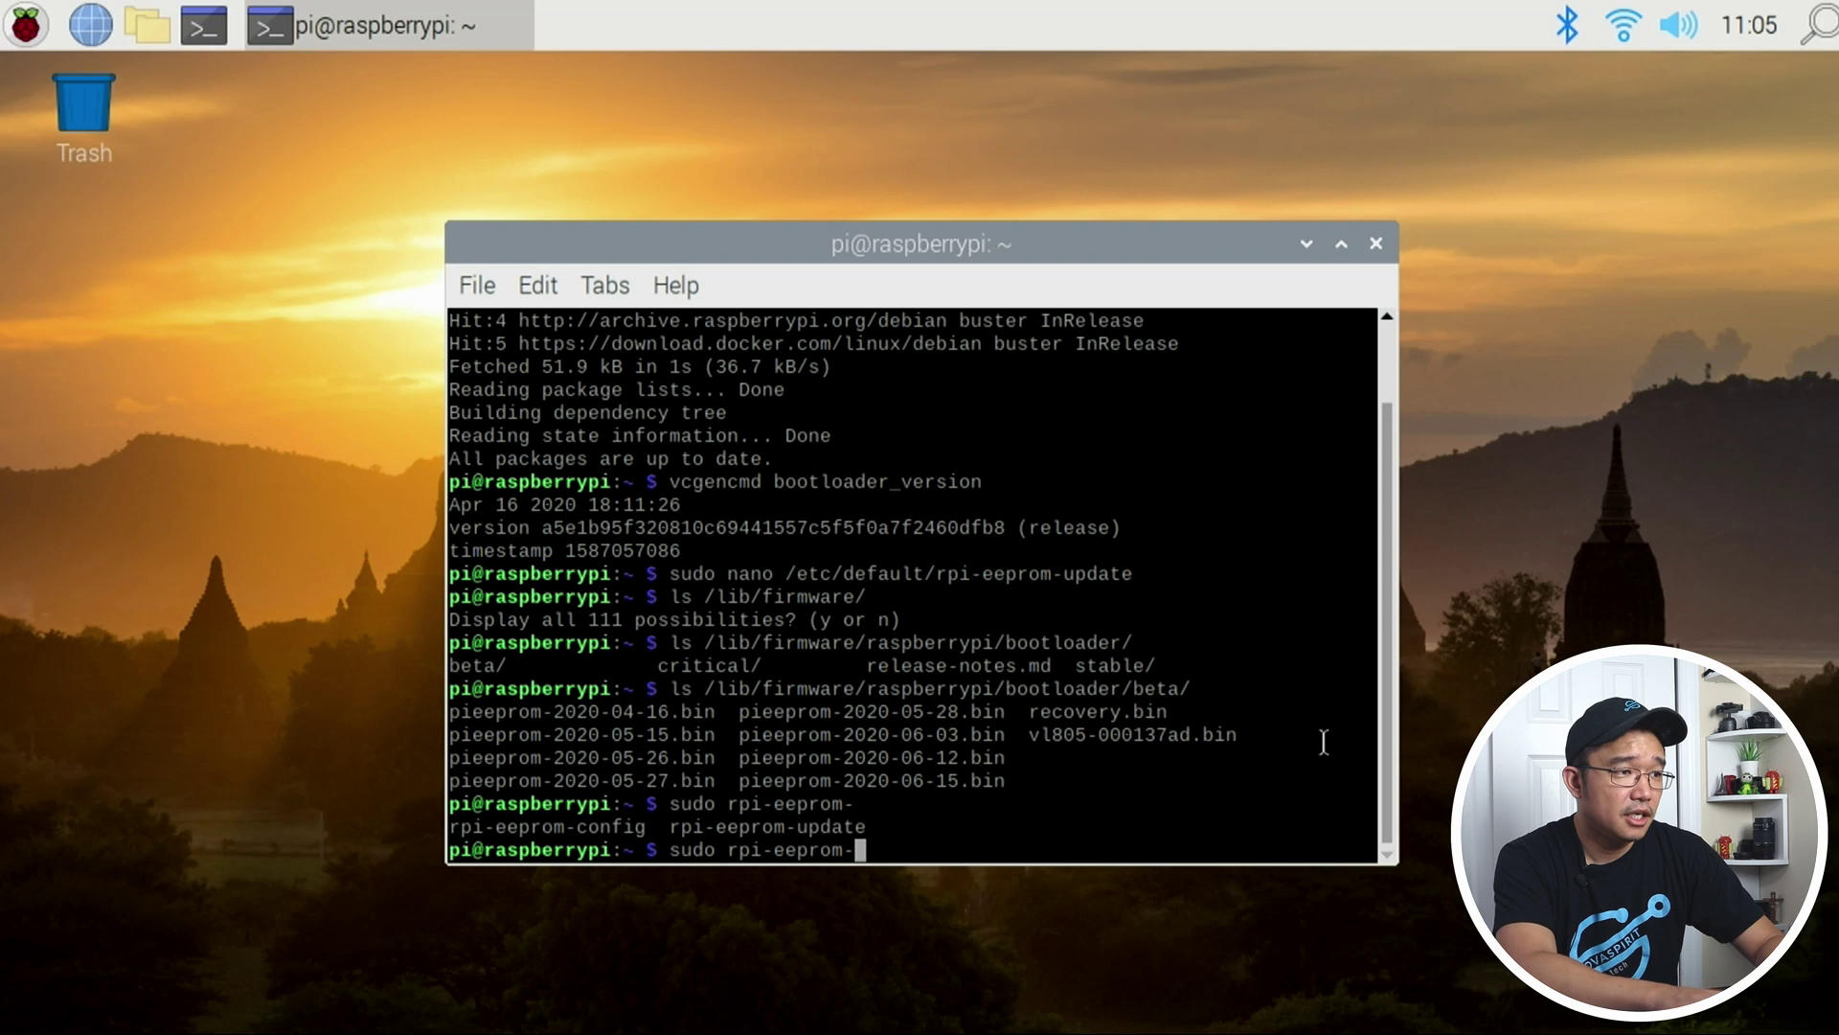
pyautogui.write('upd')
pyautogui.press('Tab')
pyautogui.write('-d -f /li')
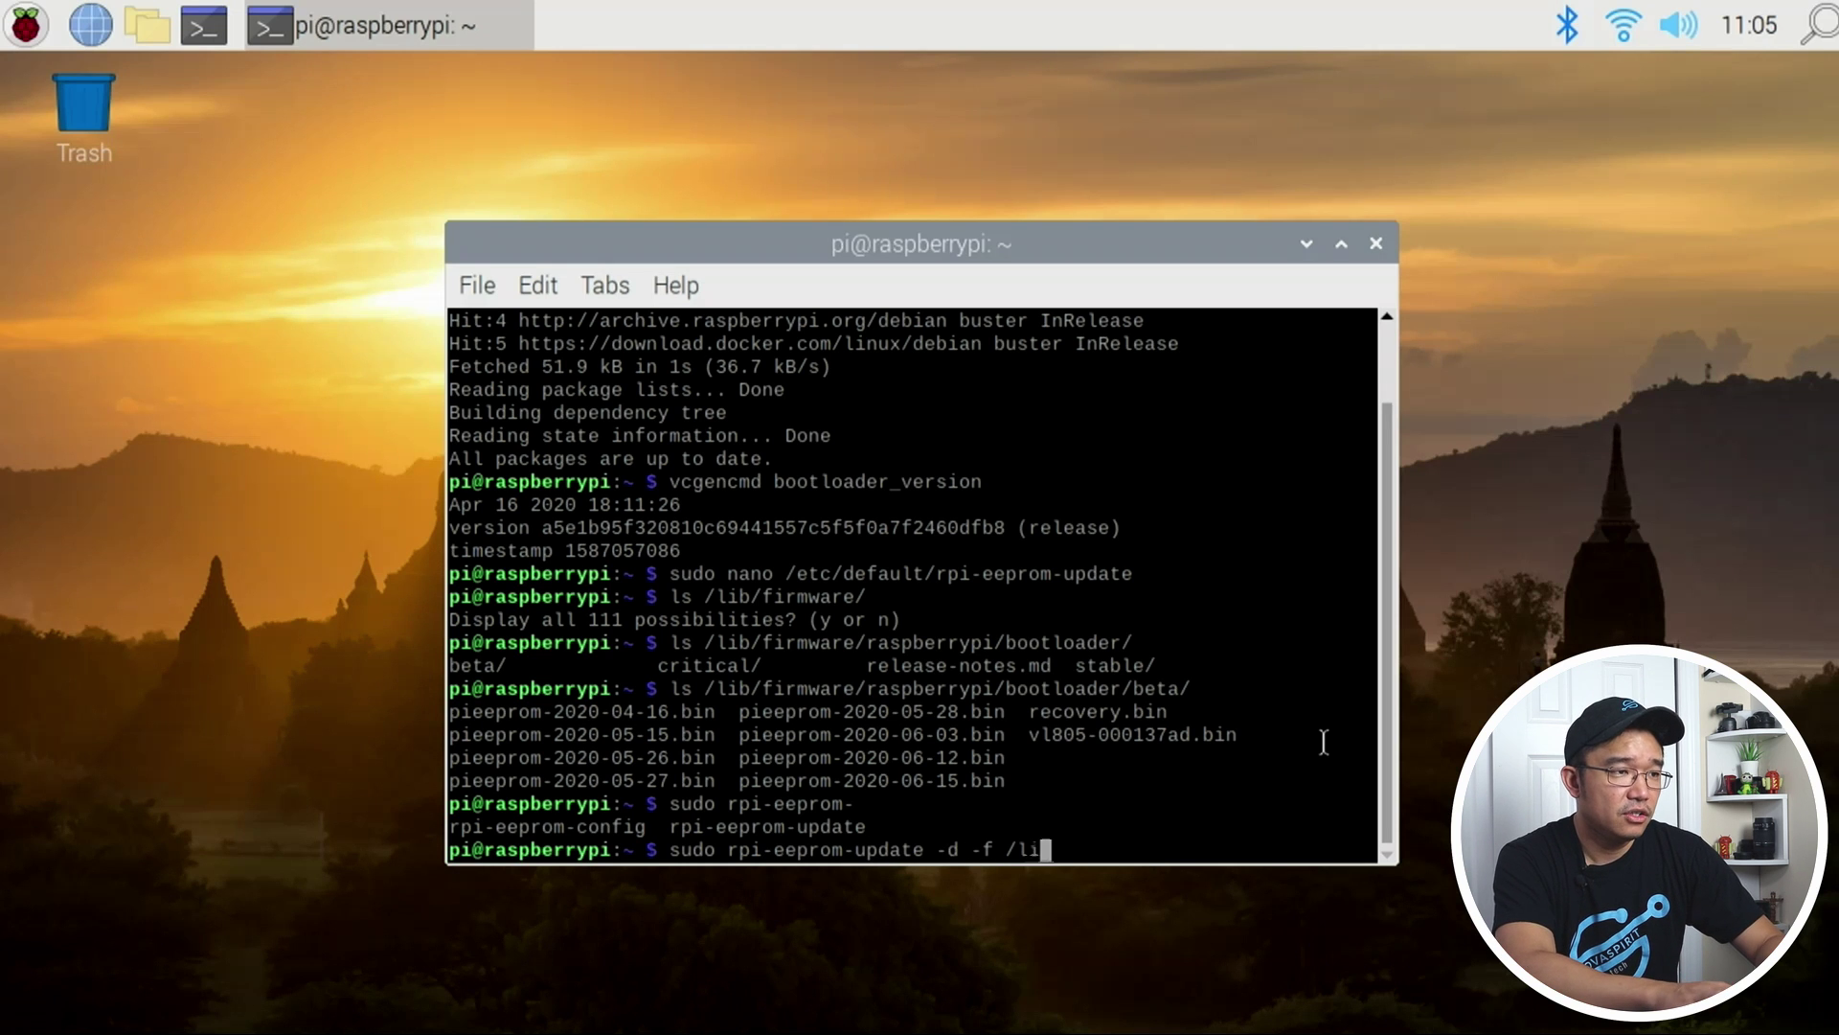
# - Flash /lib/firmware/raspberrypi/bootloader/beta/pieeprom-2020-06-15.bin, then type telinit 6
pyautogui.press('Tab')
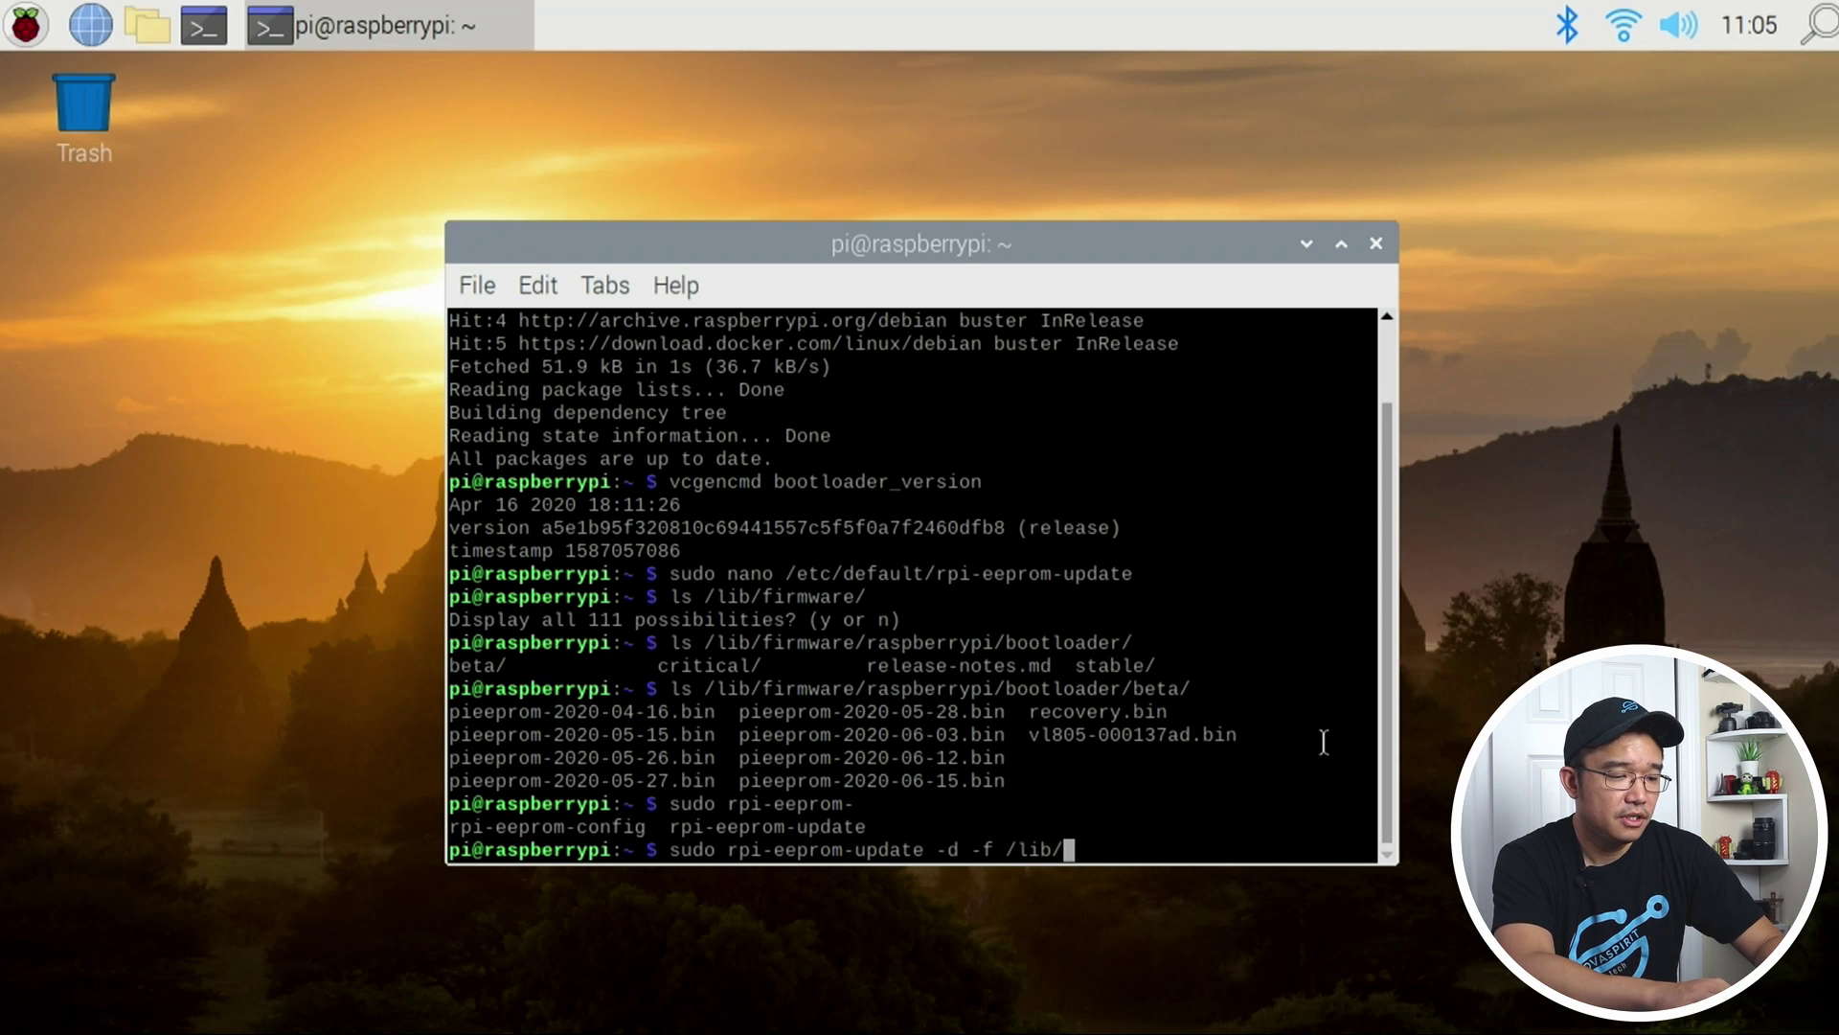
pyautogui.write('fir')
pyautogui.press('Tab')
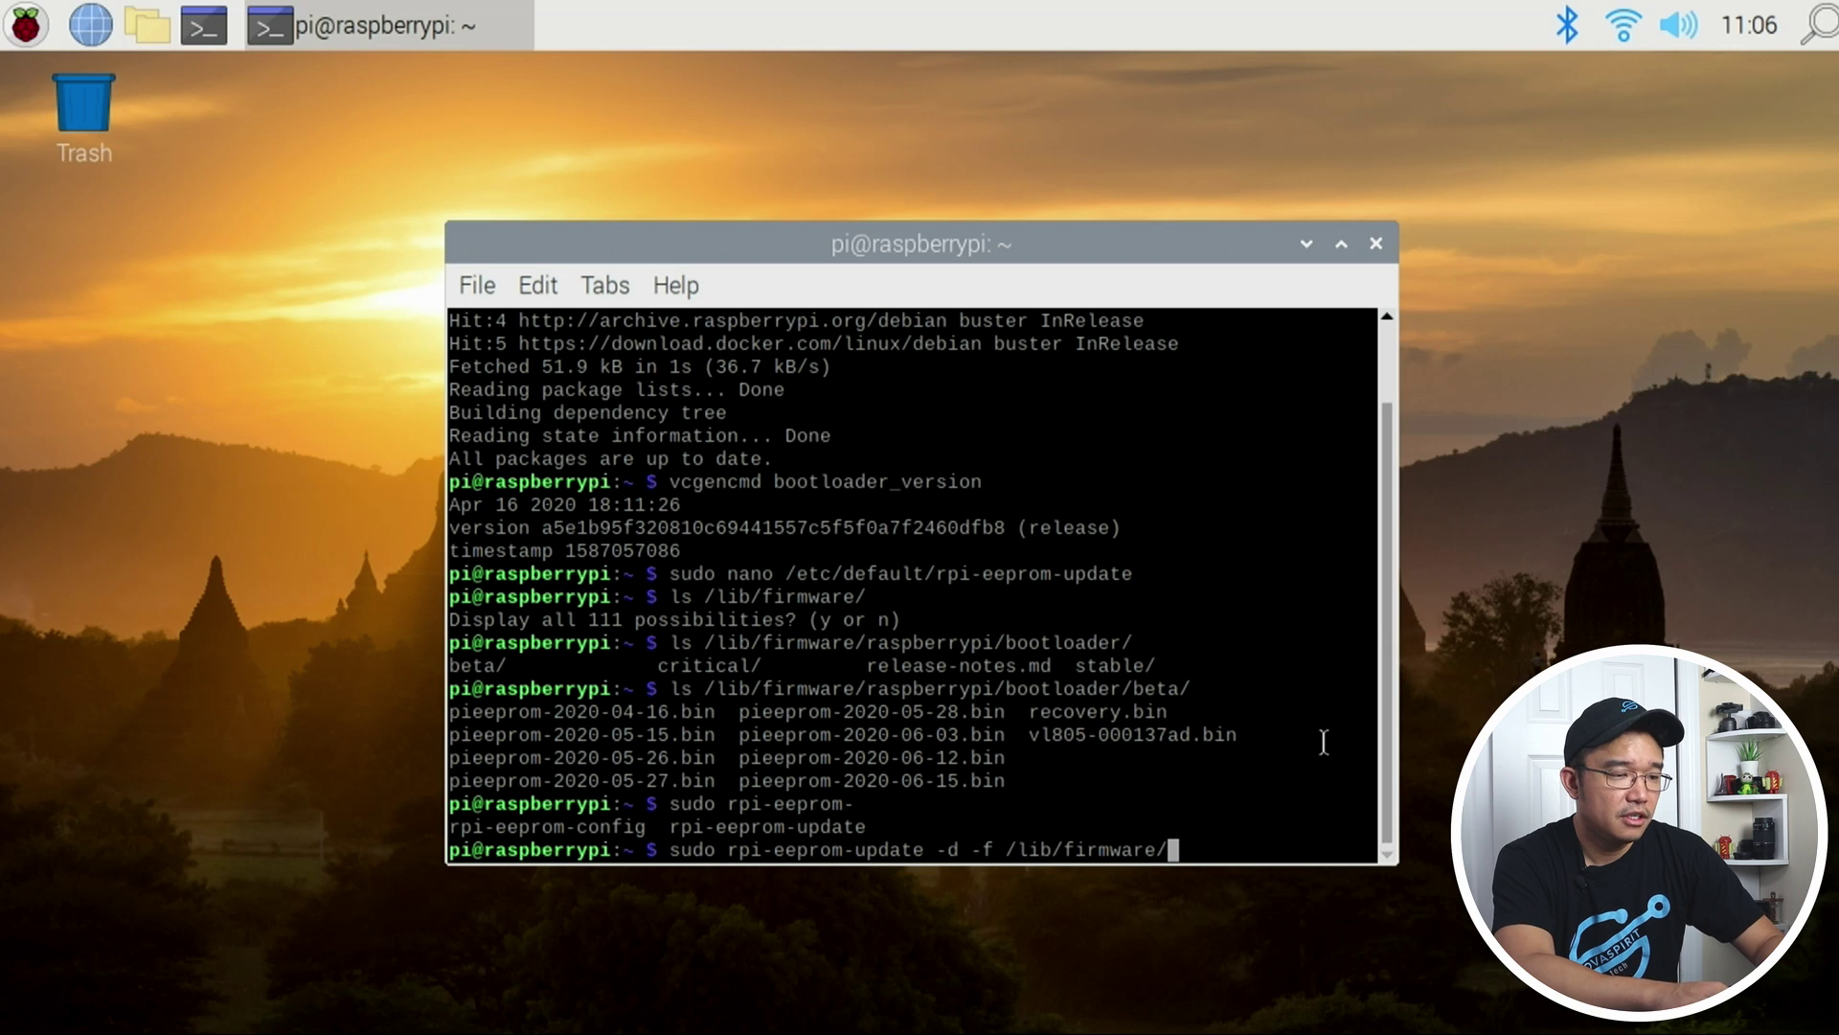
pyautogui.write('ra')
pyautogui.press('Tab')
pyautogui.write('bot')
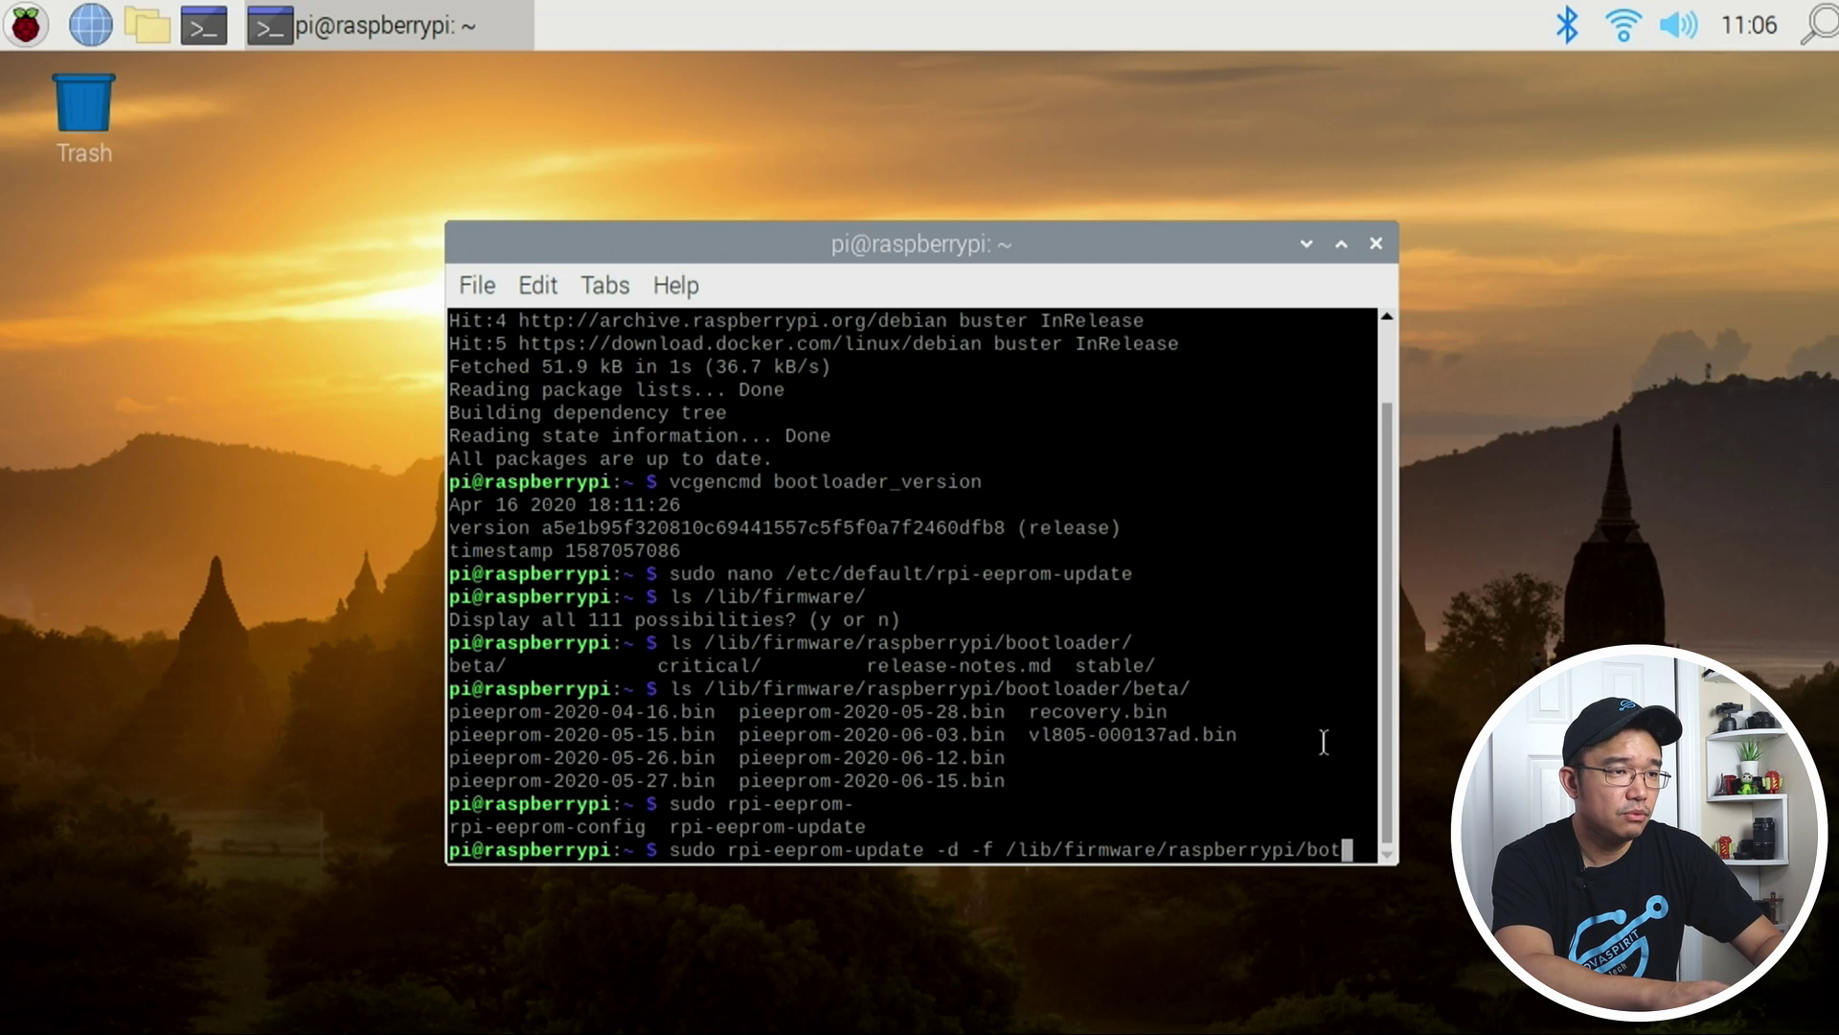
pyautogui.press('Tab')
pyautogui.write('be')
pyautogui.press('Tab')
pyautogui.write('p')
pyautogui.press('Tab')
pyautogui.write('6-15')
pyautogui.press('Tab')
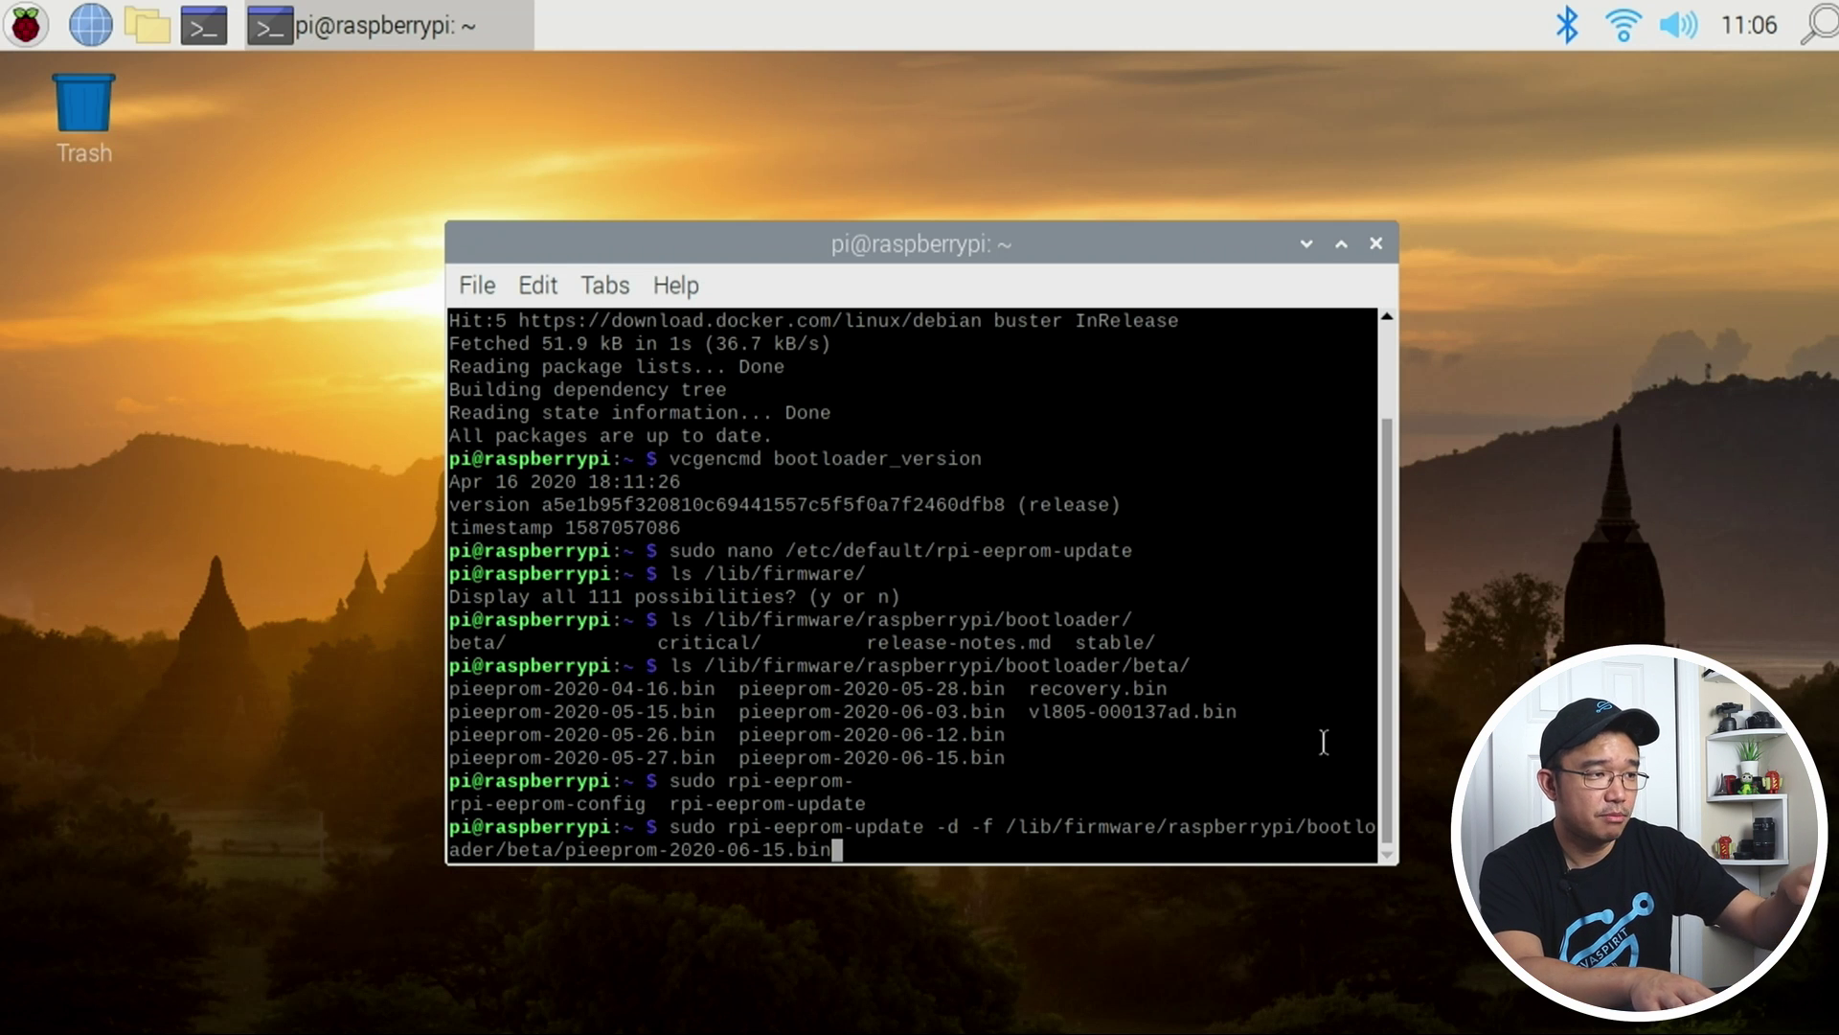
pyautogui.press('Return')
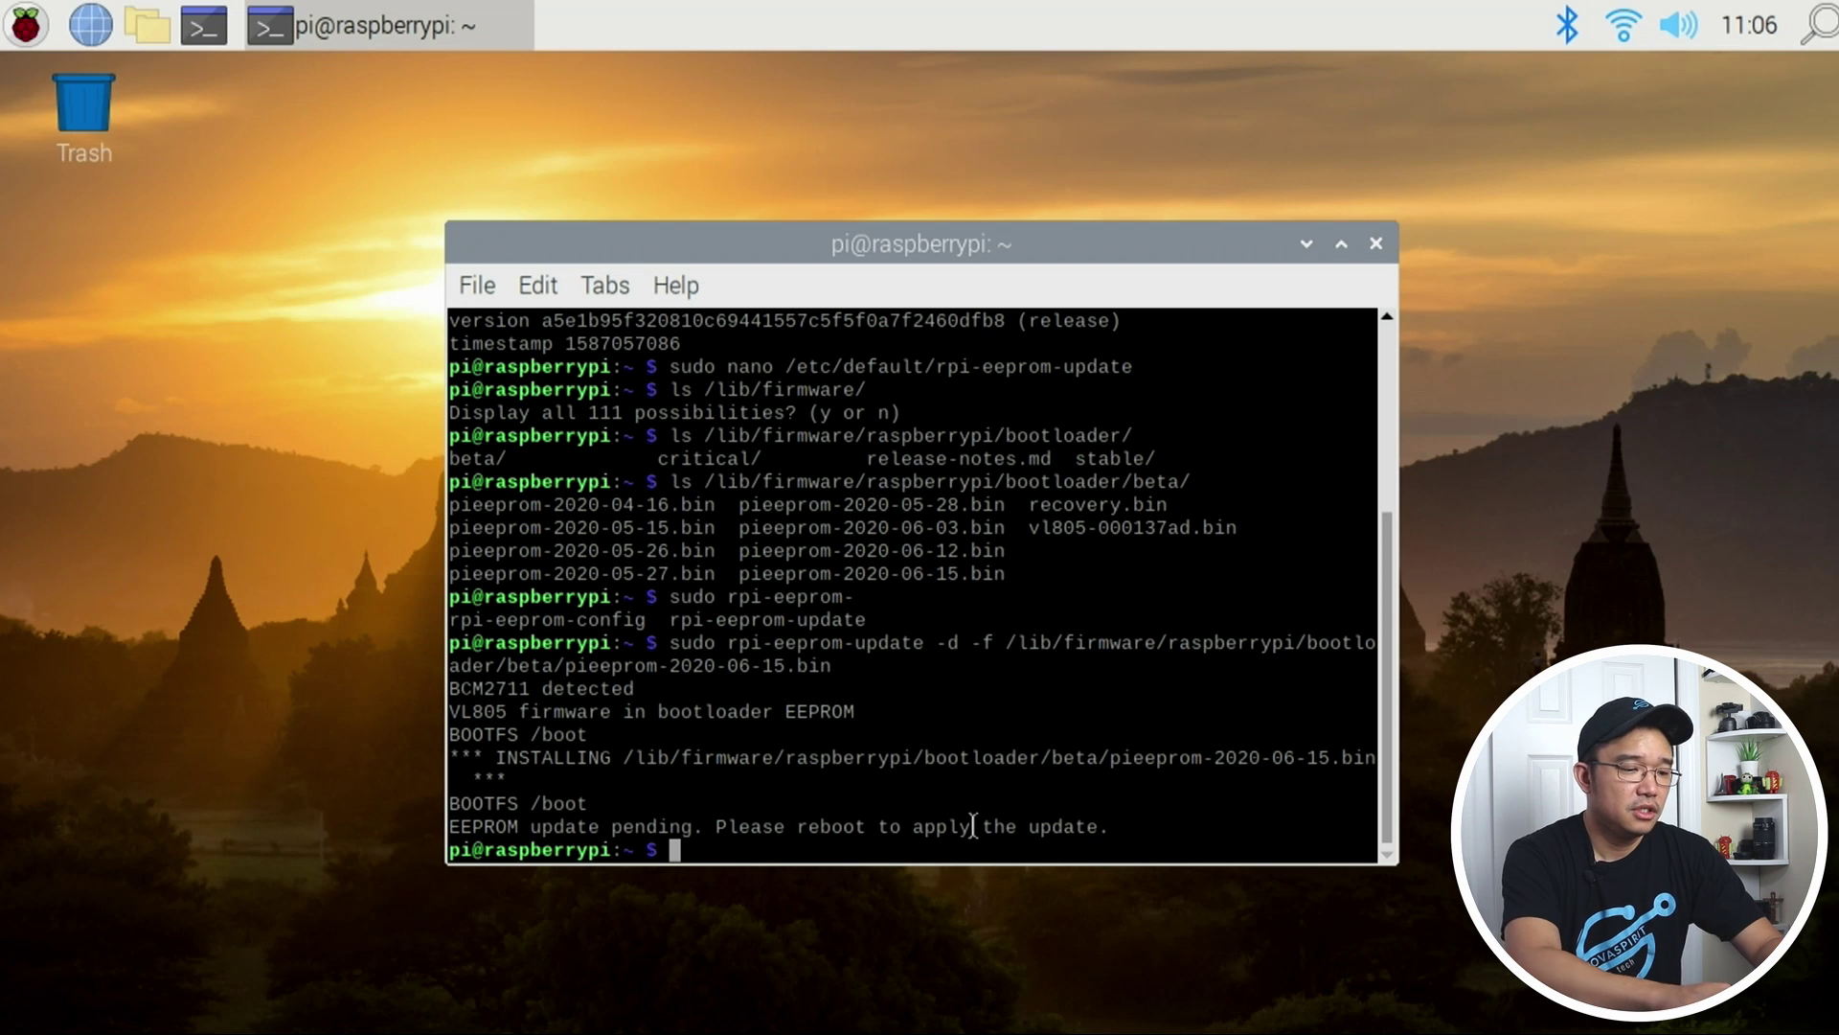
pyautogui.write('telinit 6')
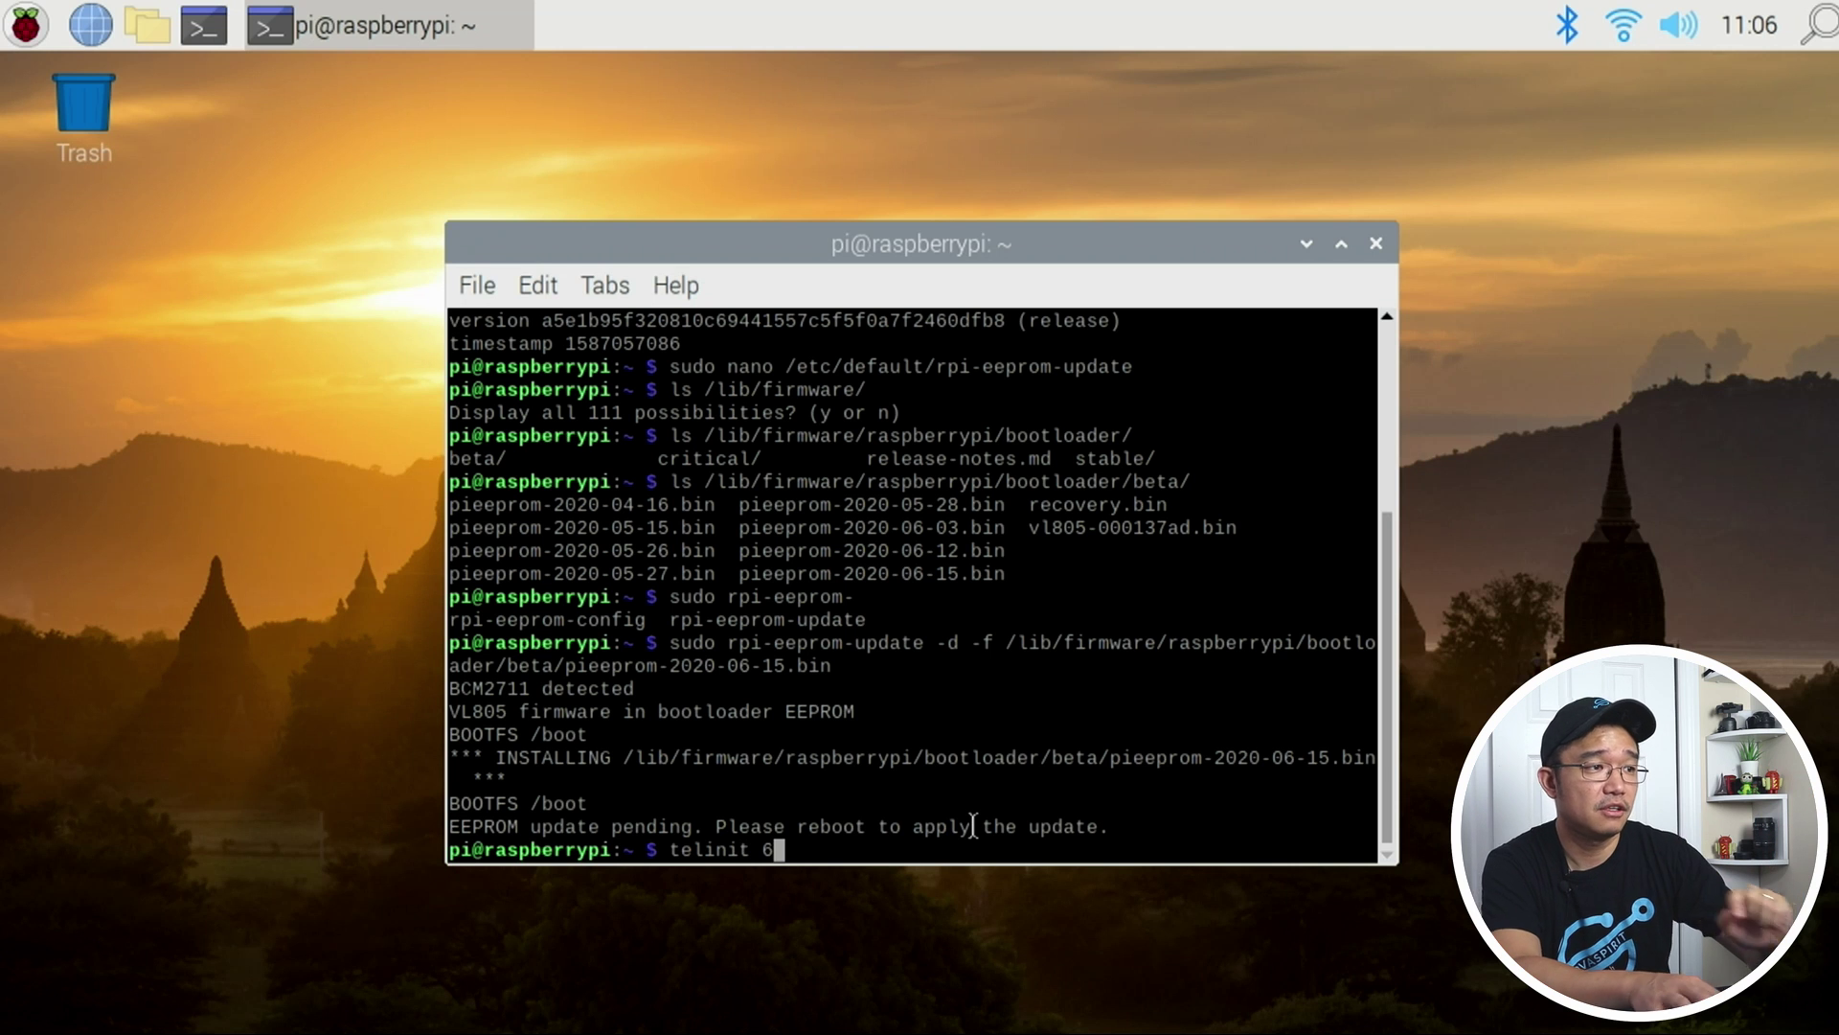
# - Reboot the Pi, then in a new terminal confirm vcgencmd bootloader_version reports Jun 15 2020
pyautogui.press('Return')
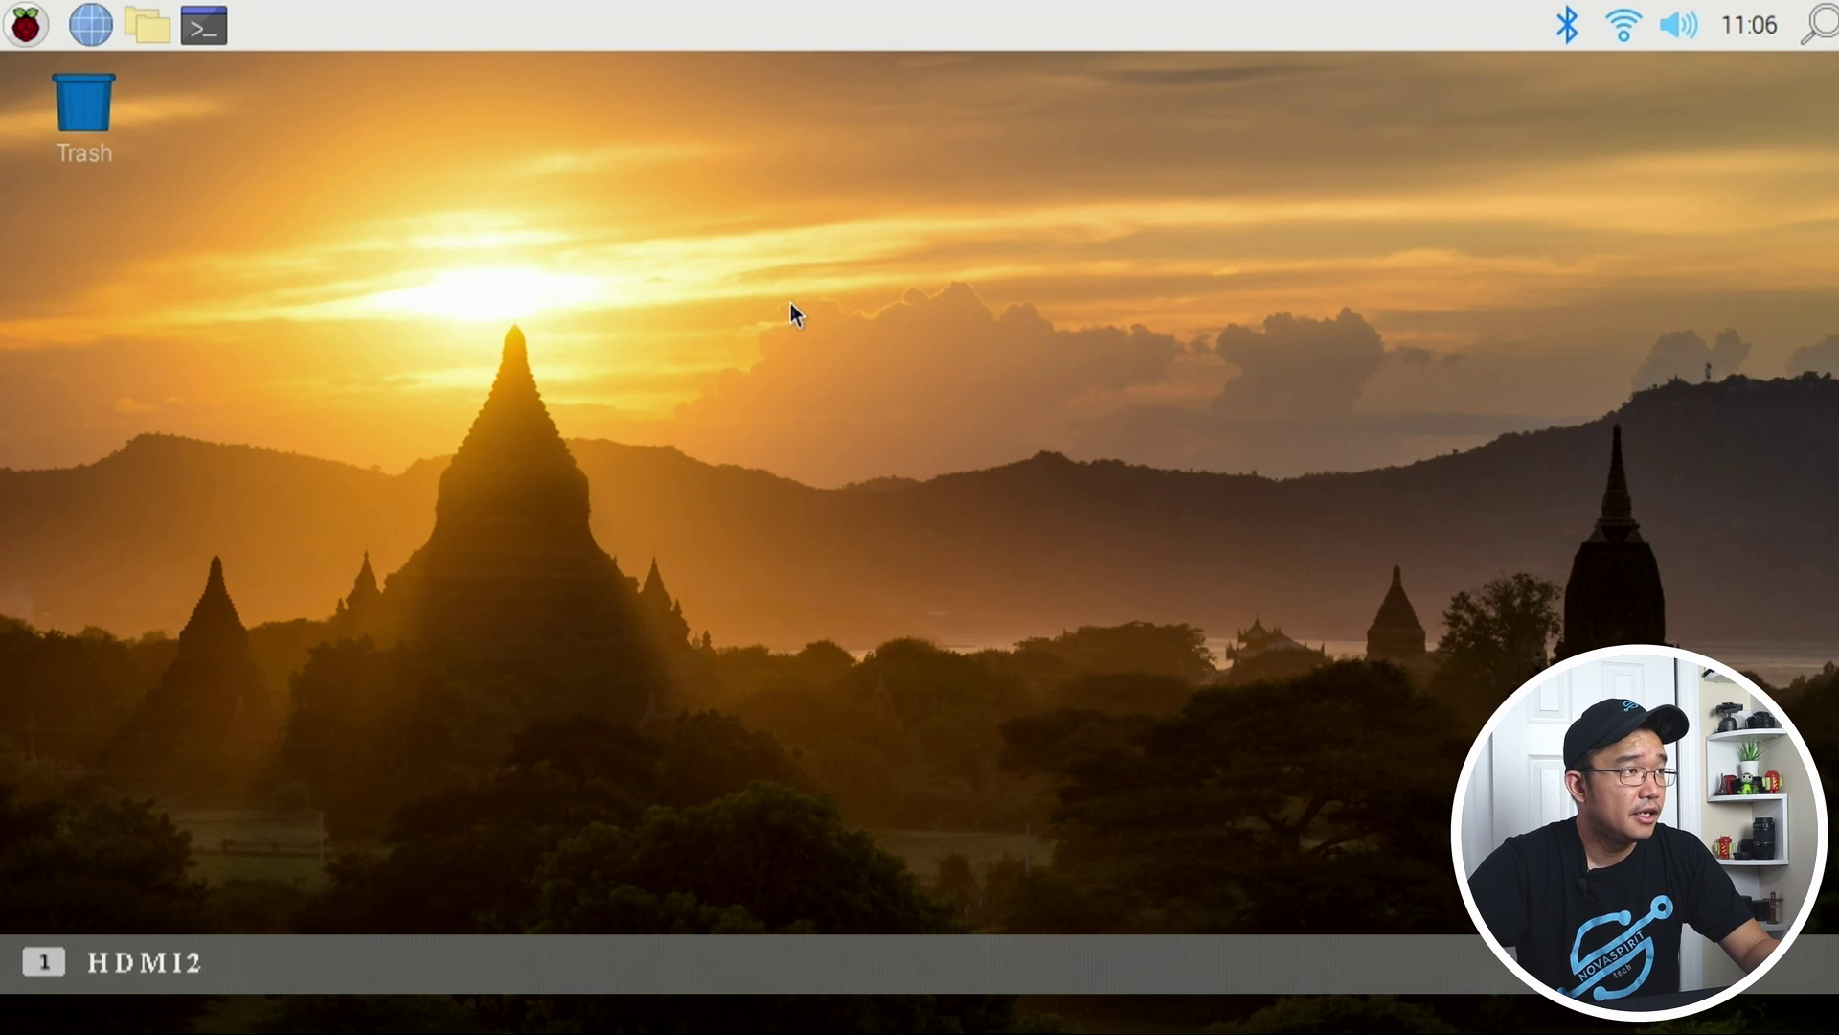
pyautogui.click(221, 21)
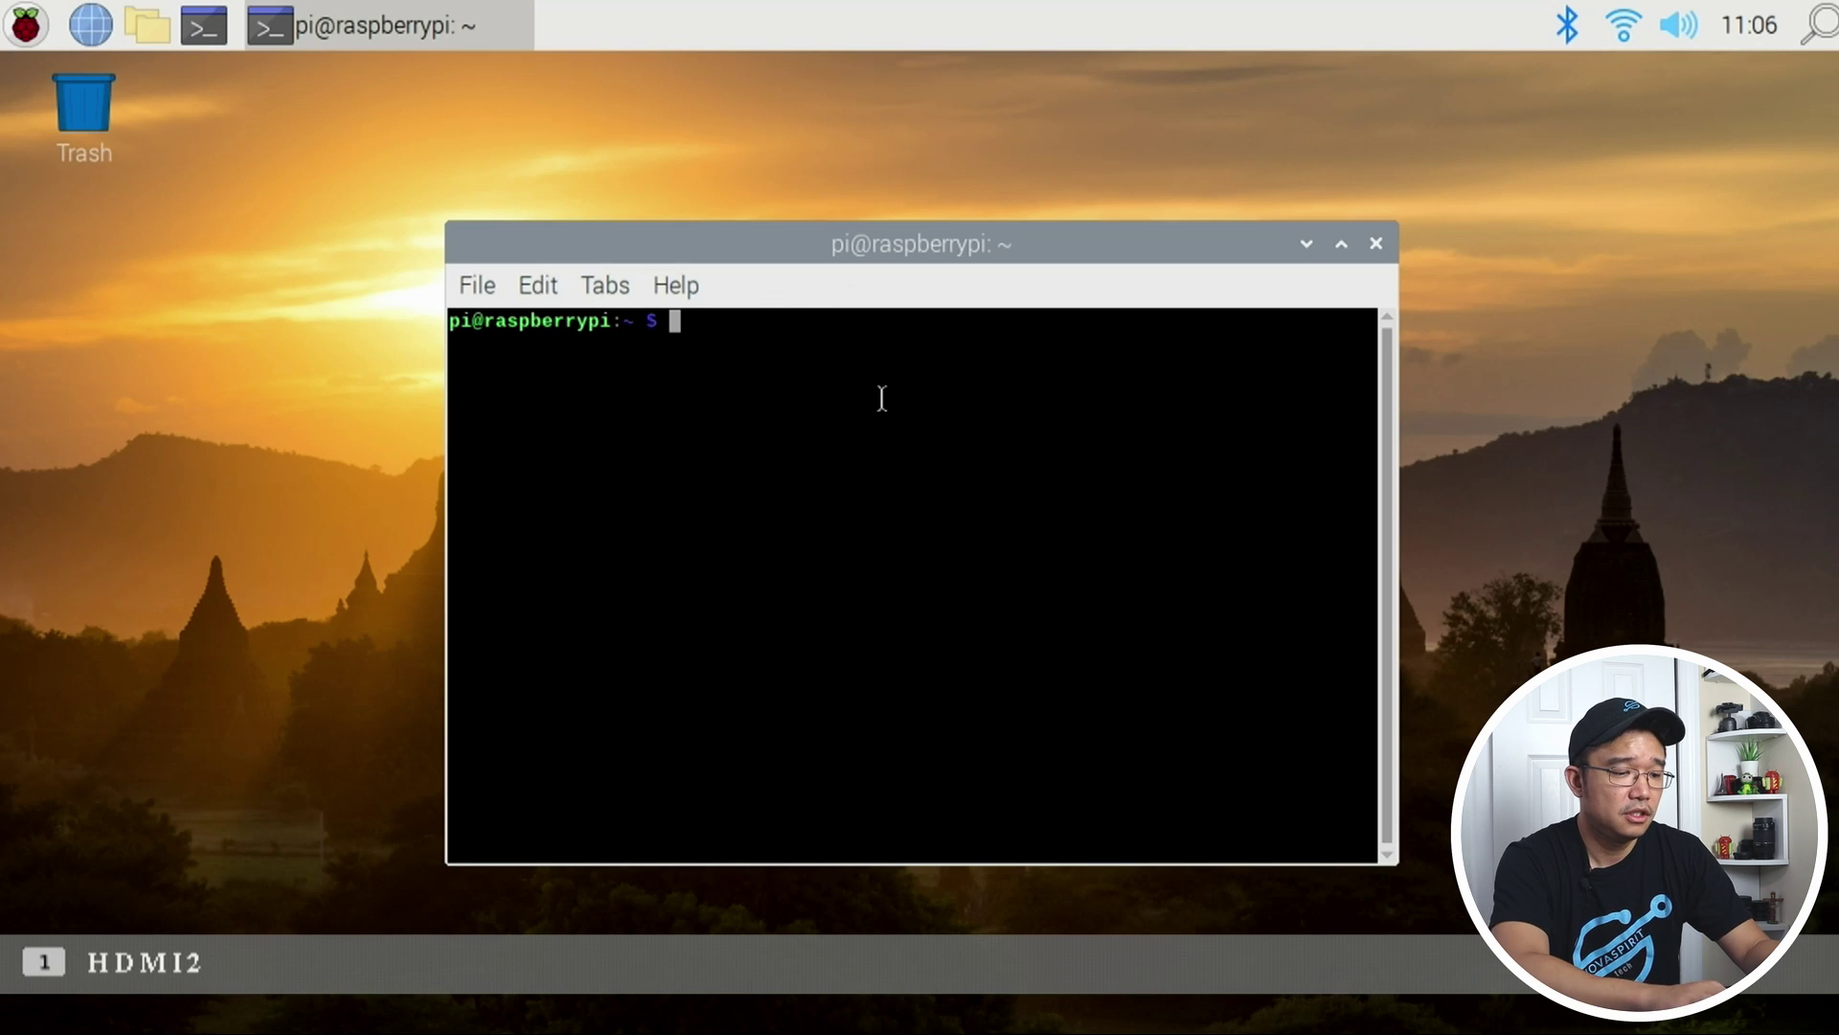
pyautogui.write('vcgencm')
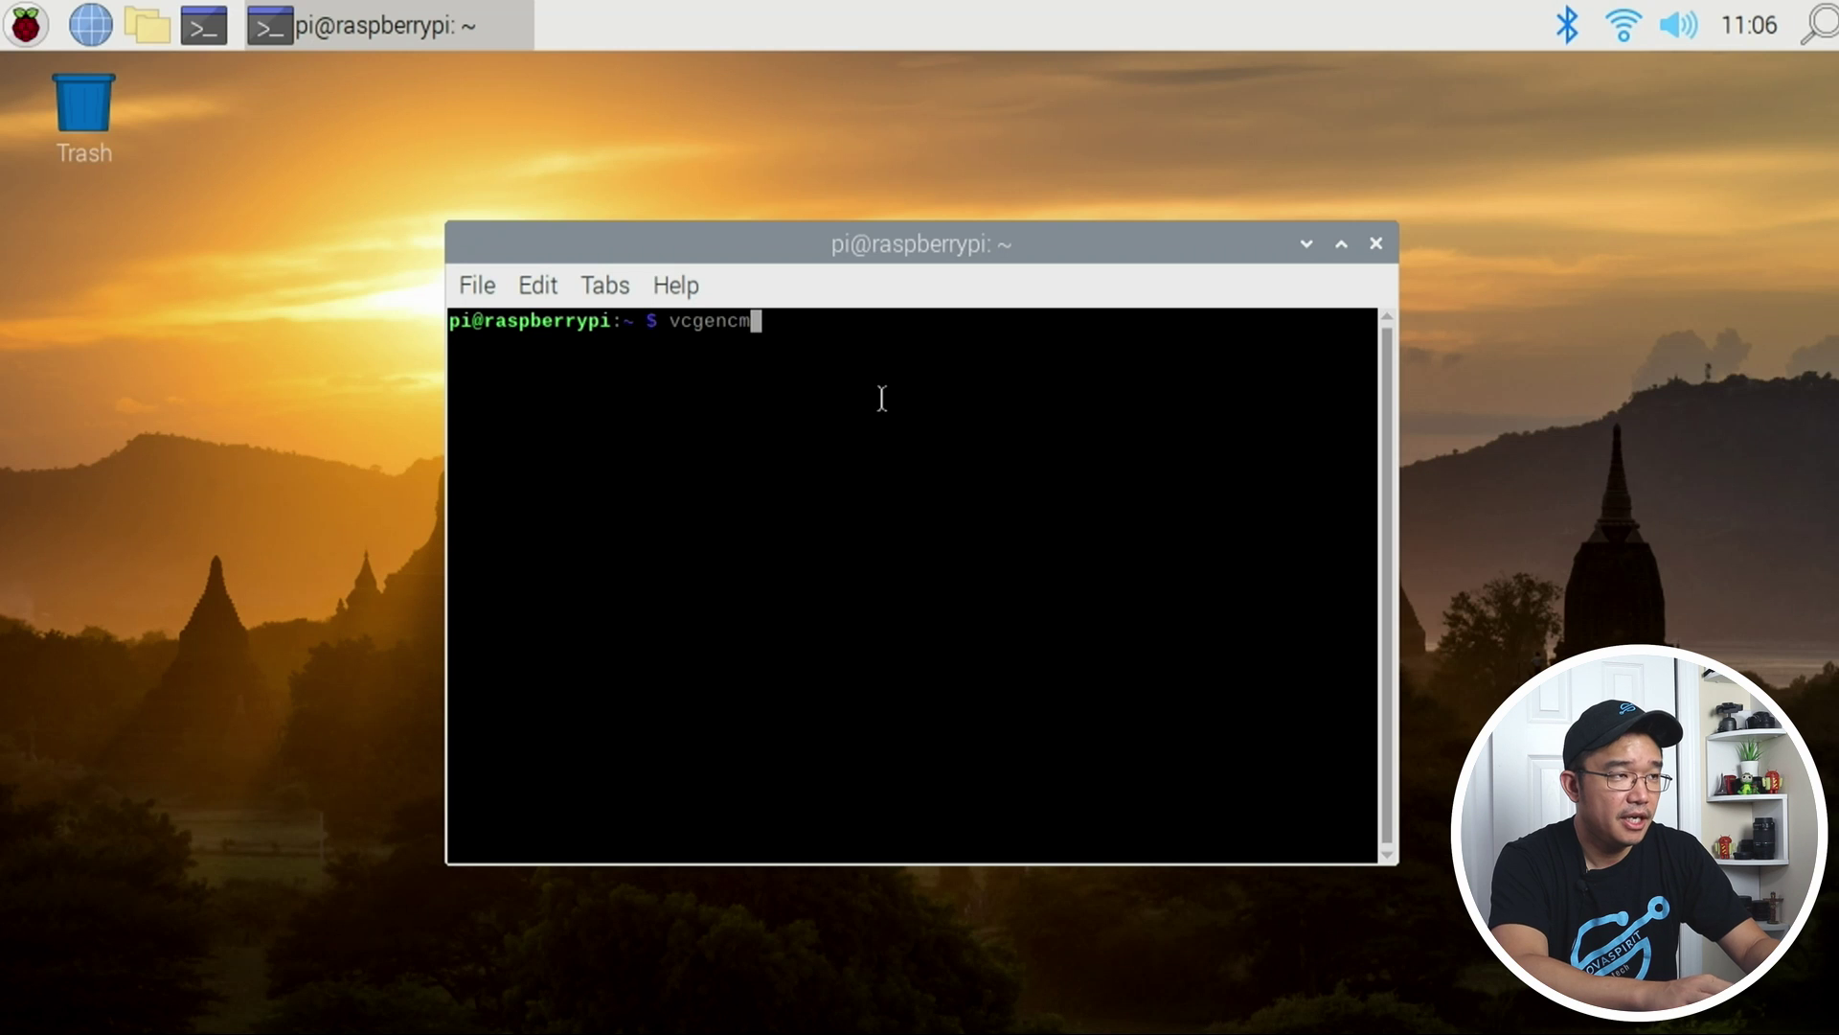
pyautogui.write('d bootload')
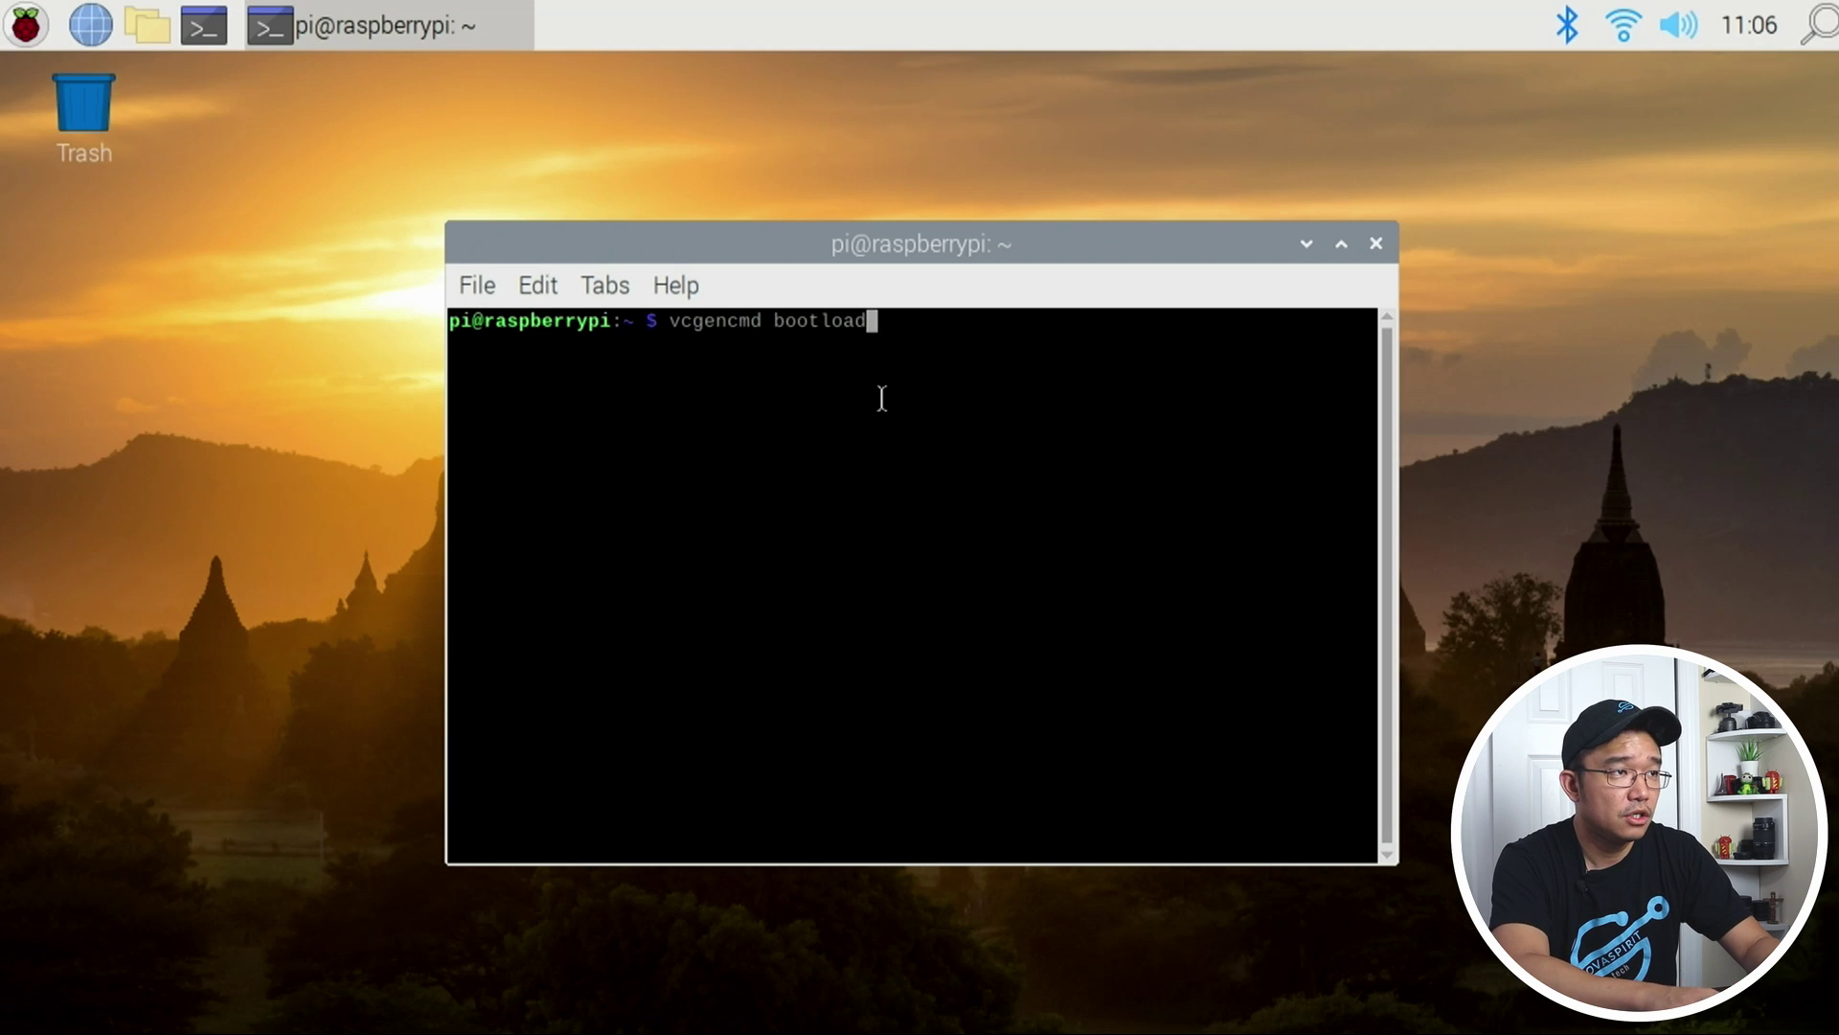
pyautogui.write('er_version')
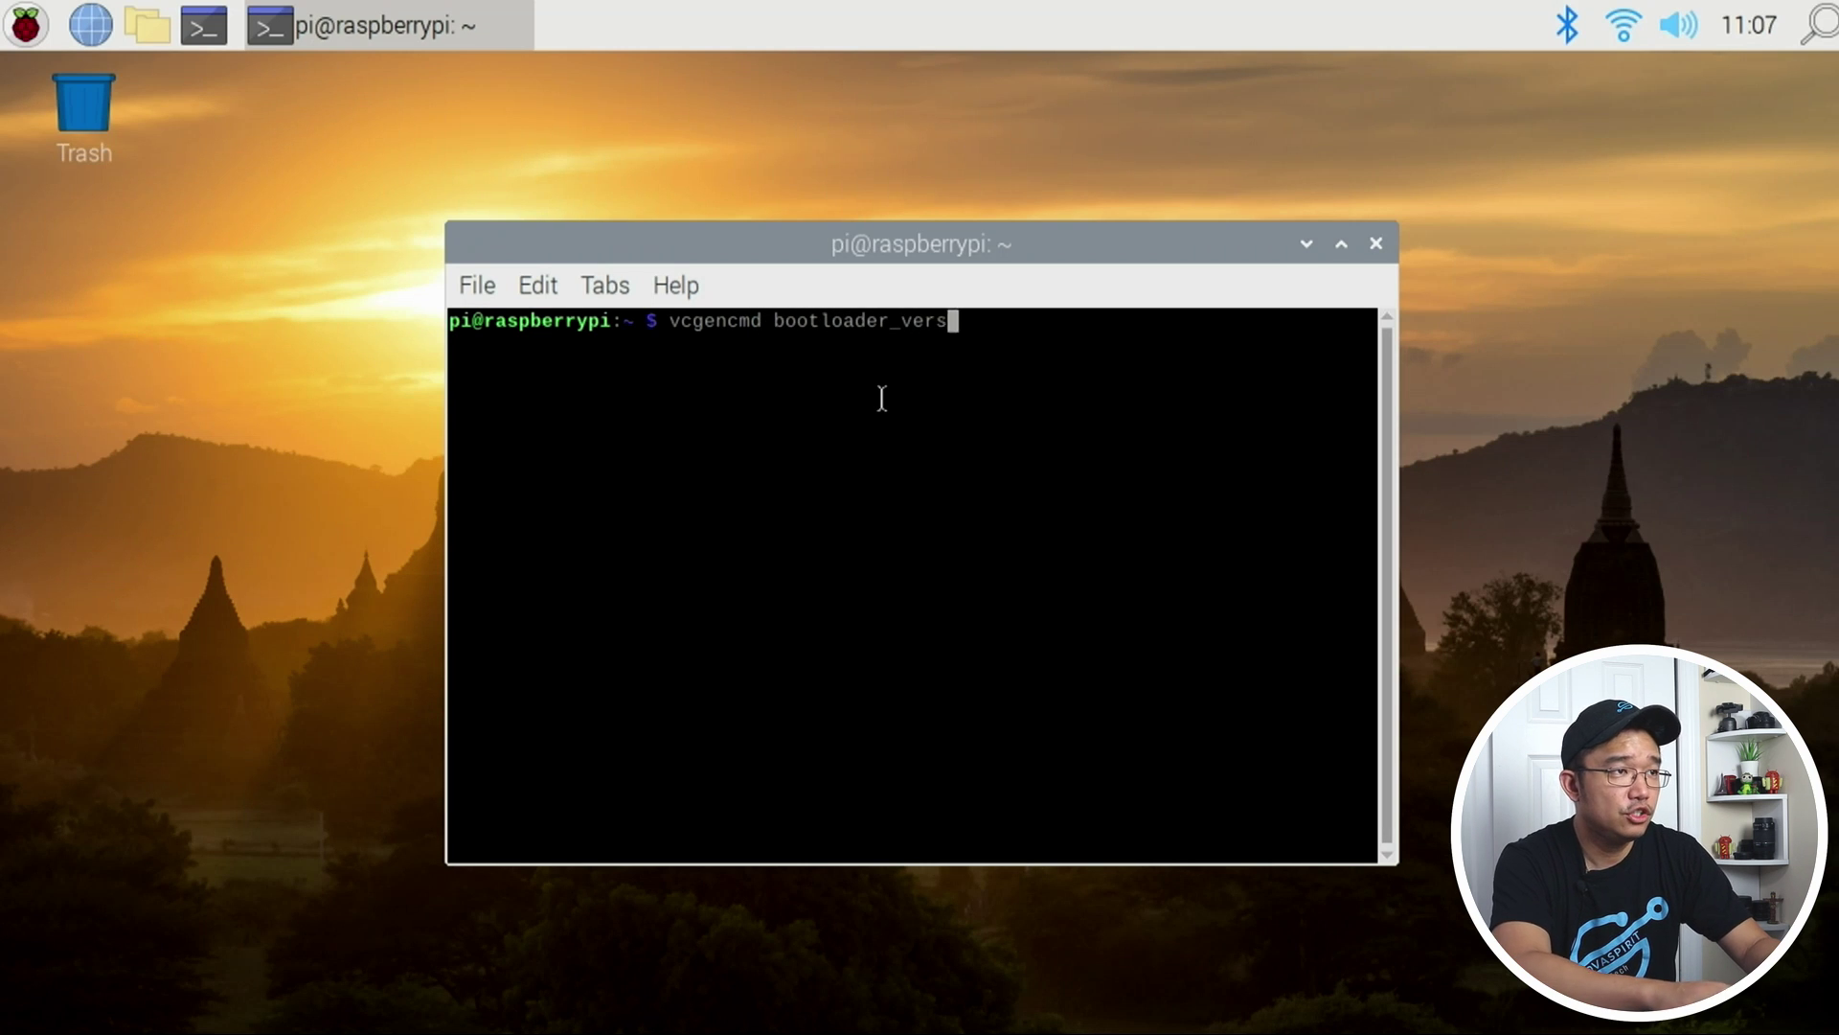
pyautogui.press('Return')
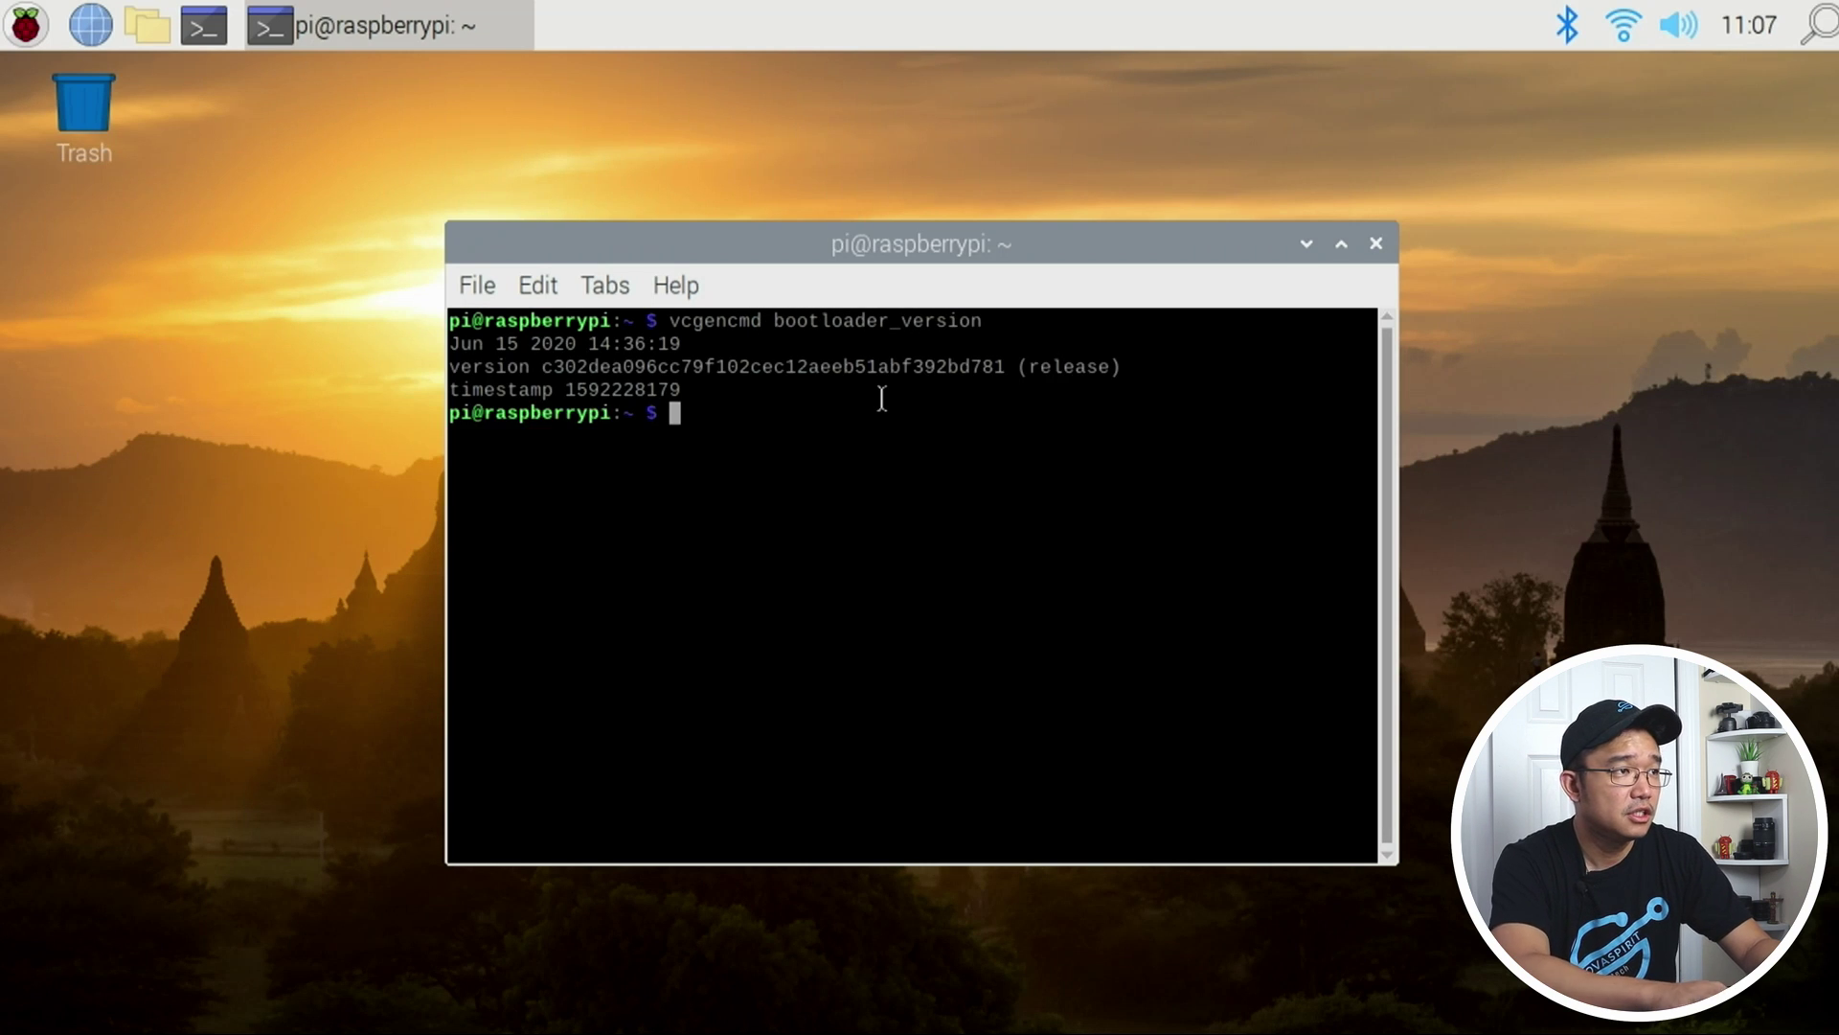
# - Launch SD Card Copier, choose SS16G as source and SABRENT as destination, and start copying
pyautogui.click(48, 38)
pyautogui.moveTo(245, 343)
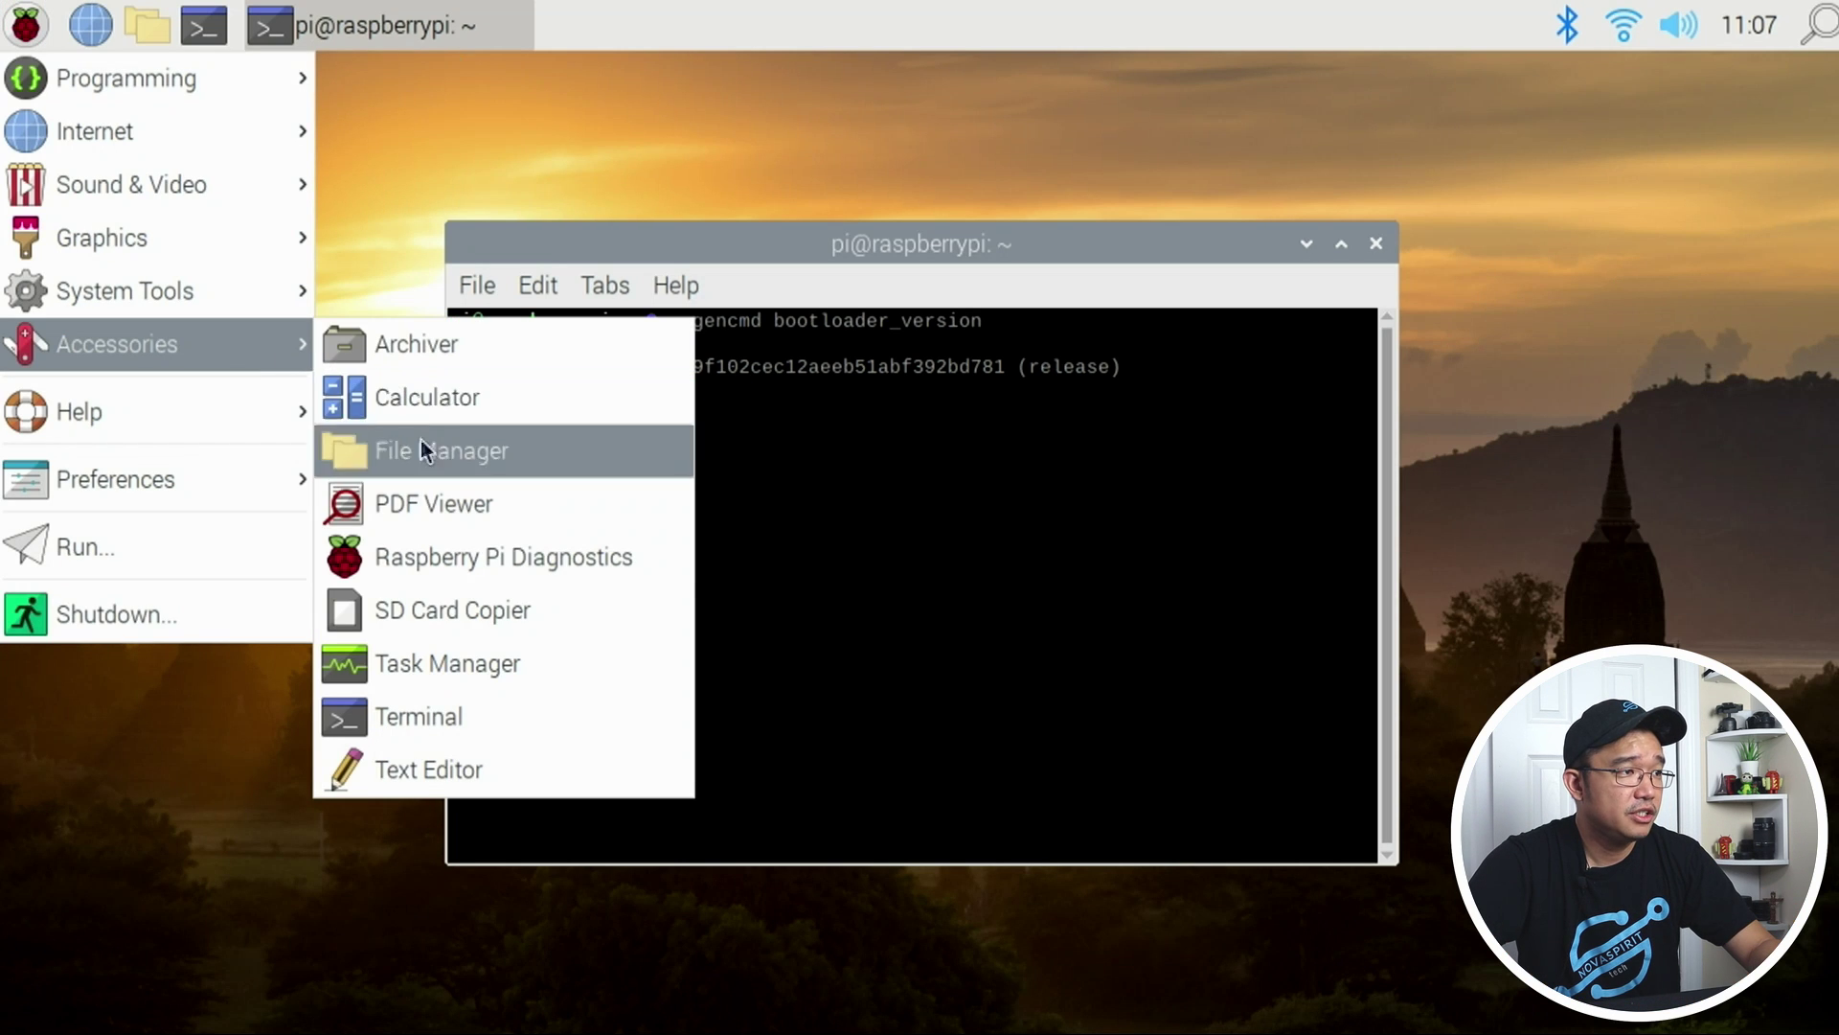
pyautogui.click(452, 617)
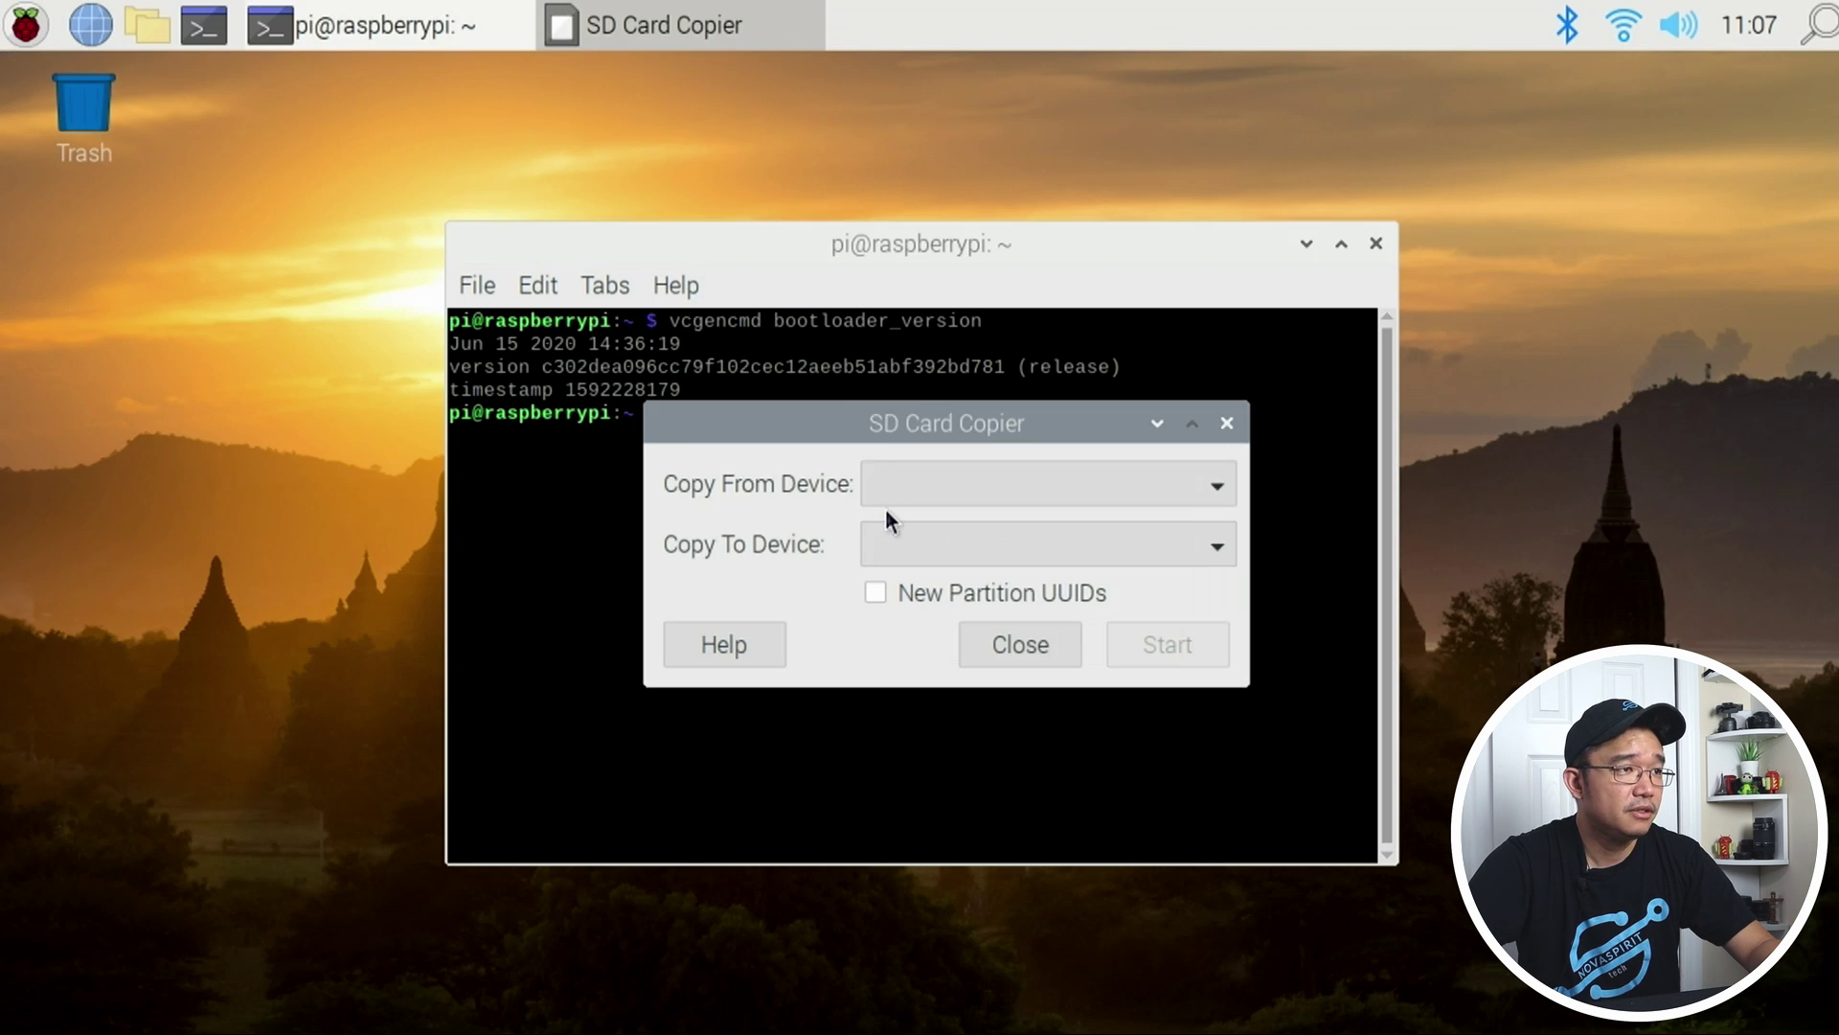
pyautogui.click(993, 486)
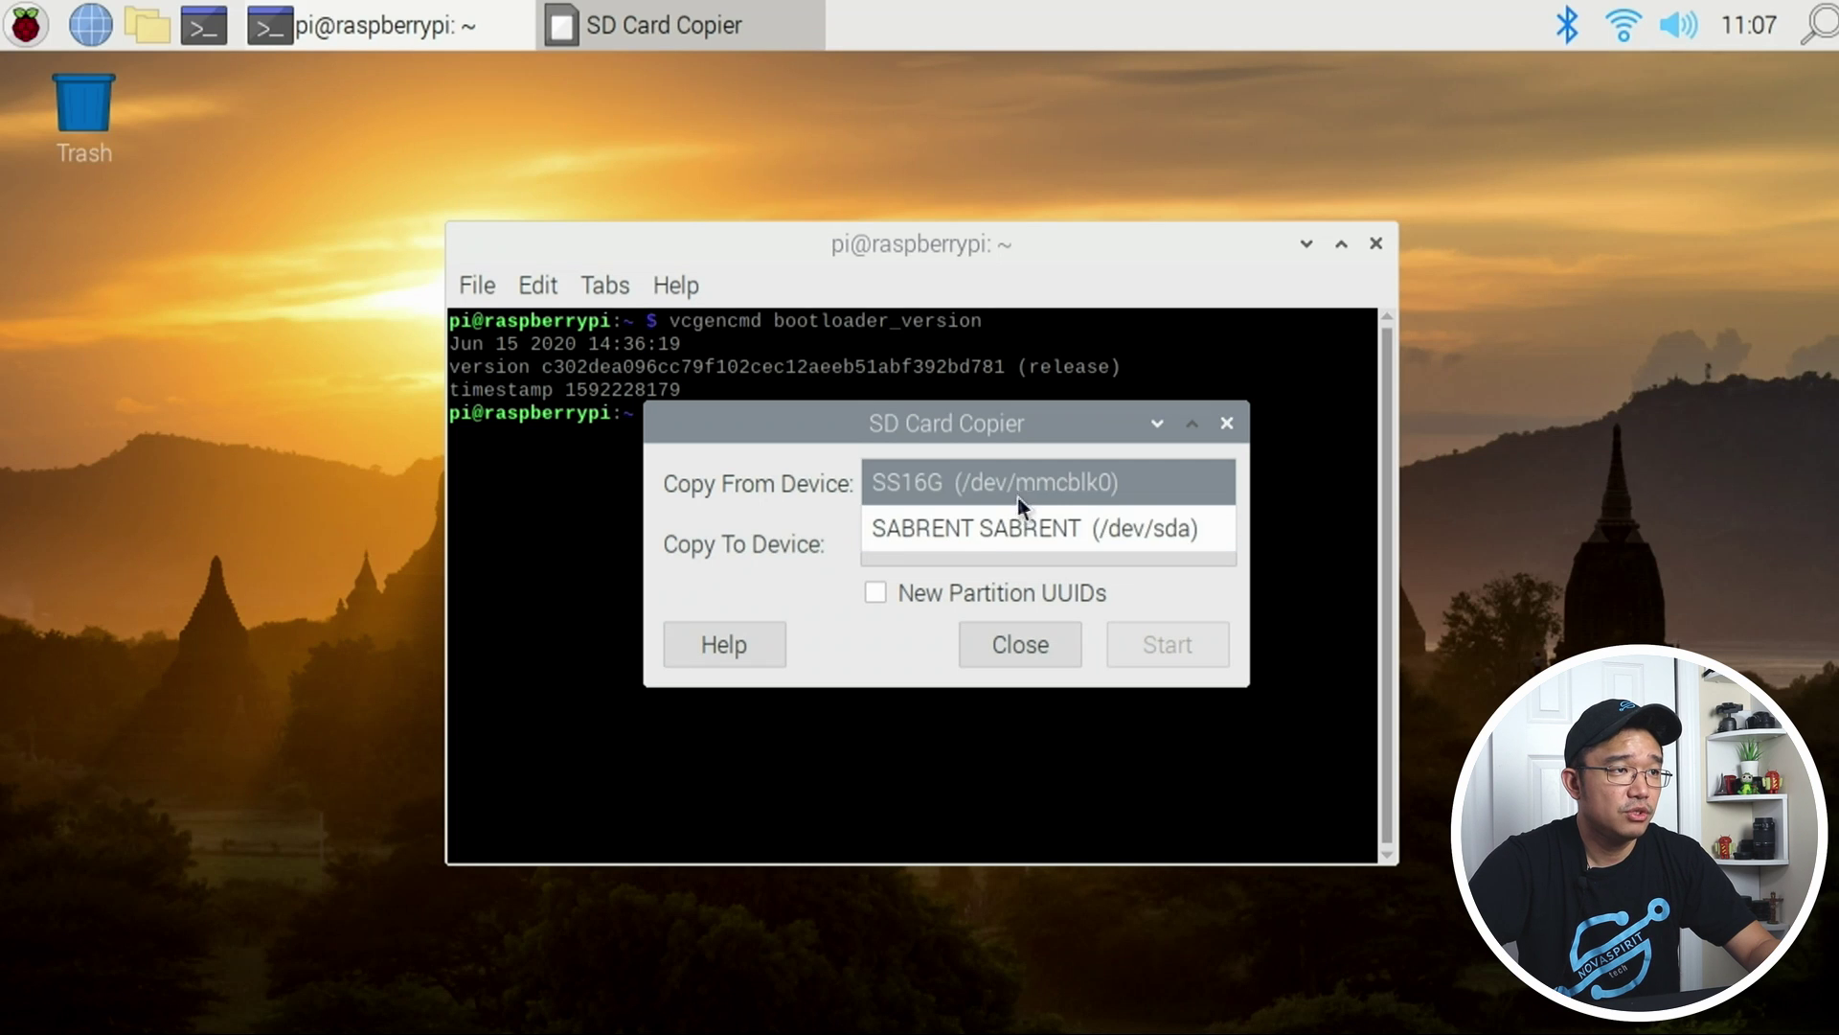
pyautogui.click(1020, 487)
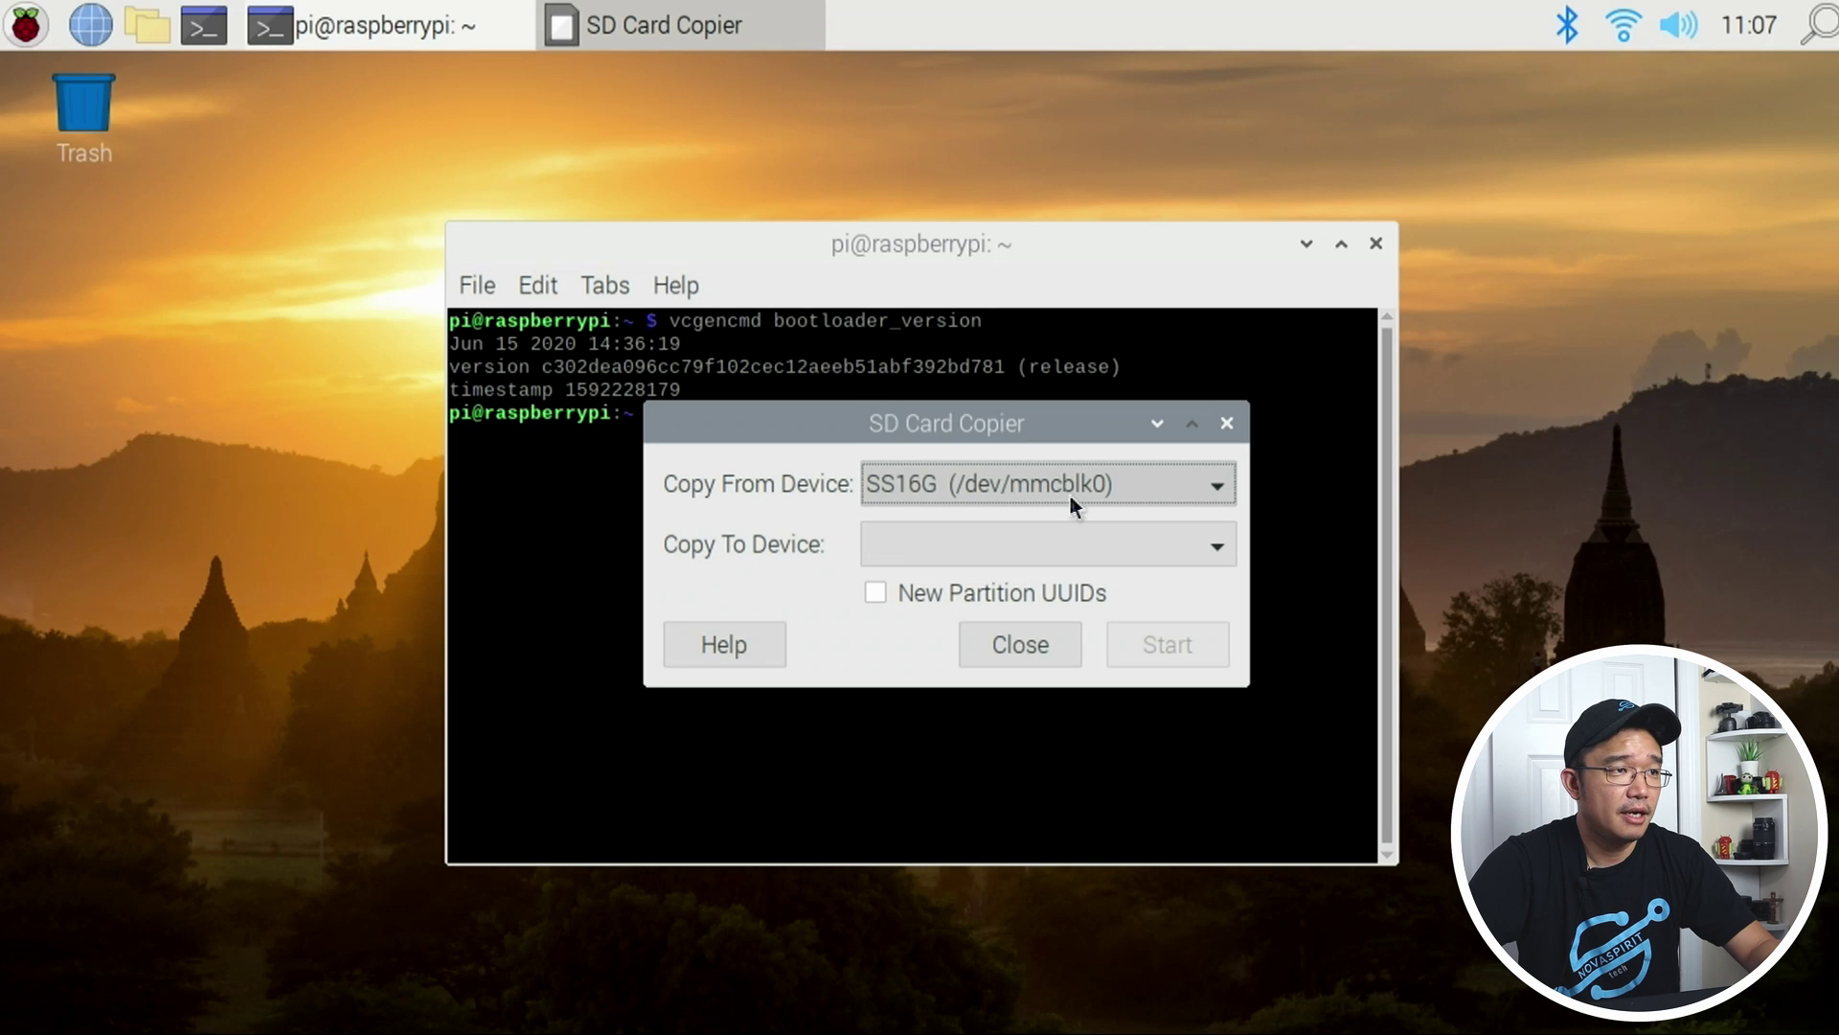
pyautogui.click(1028, 546)
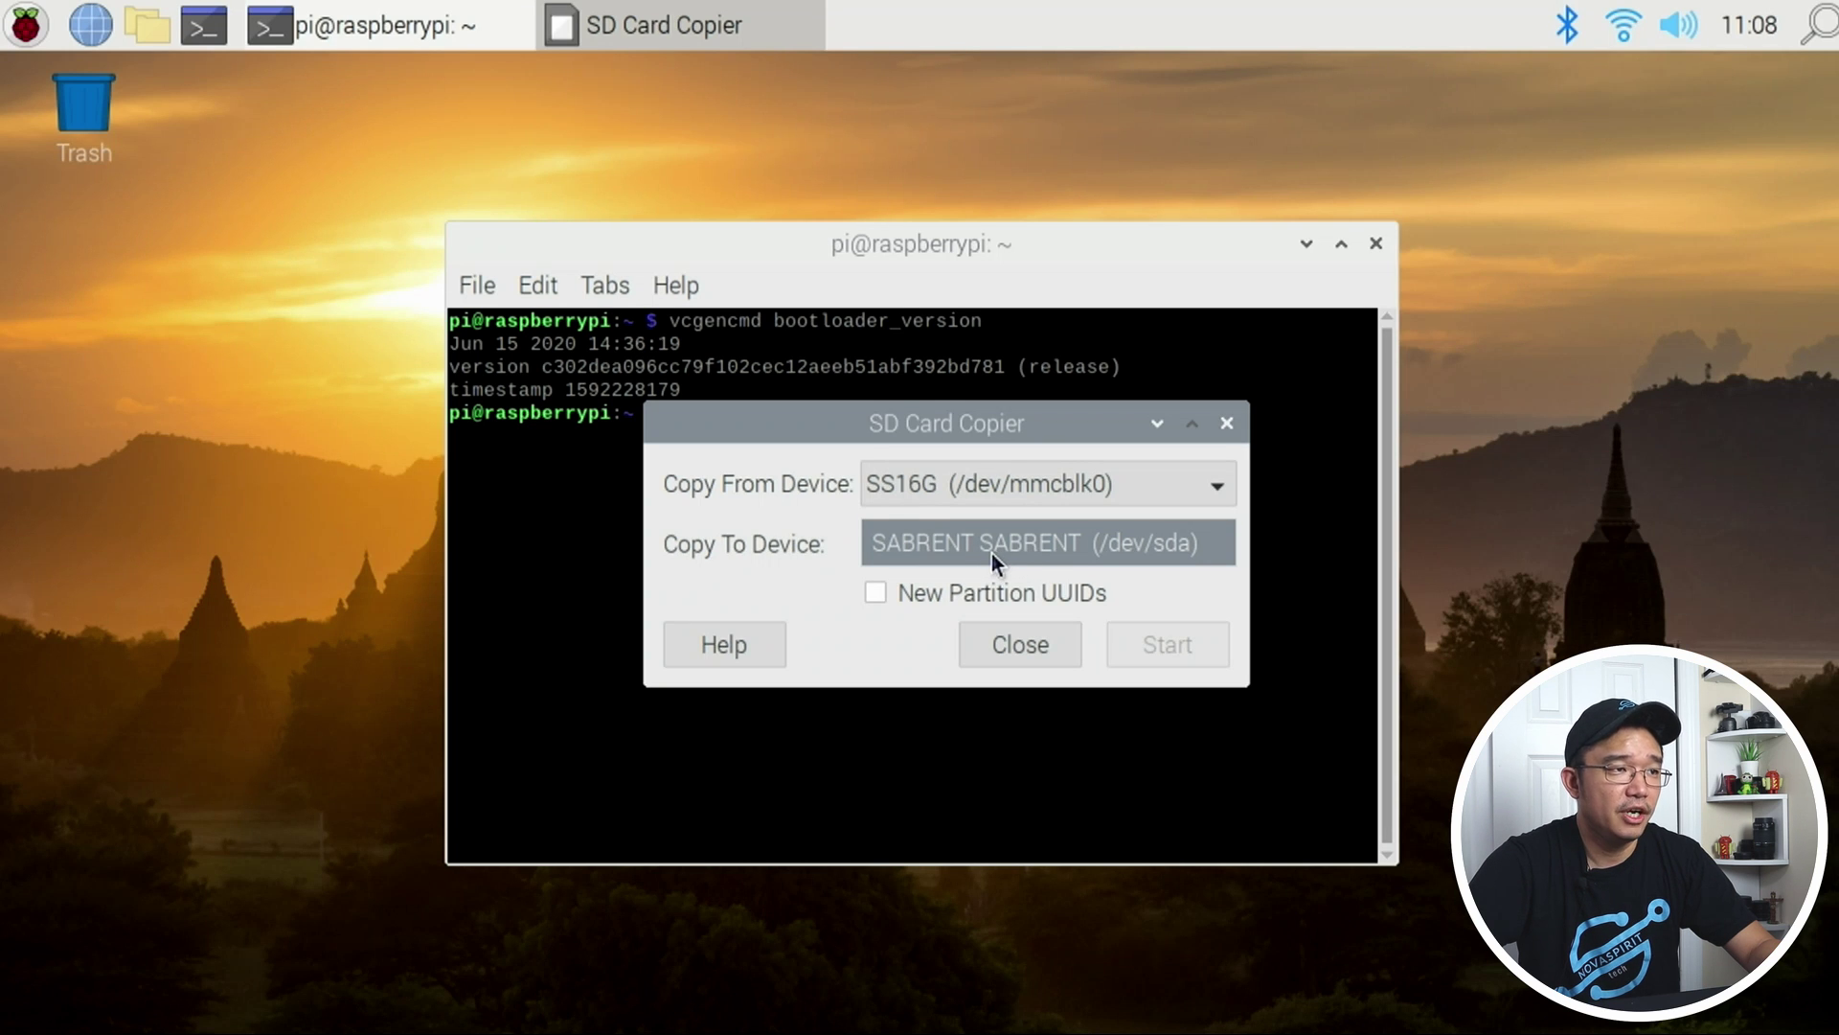
pyautogui.click(1069, 558)
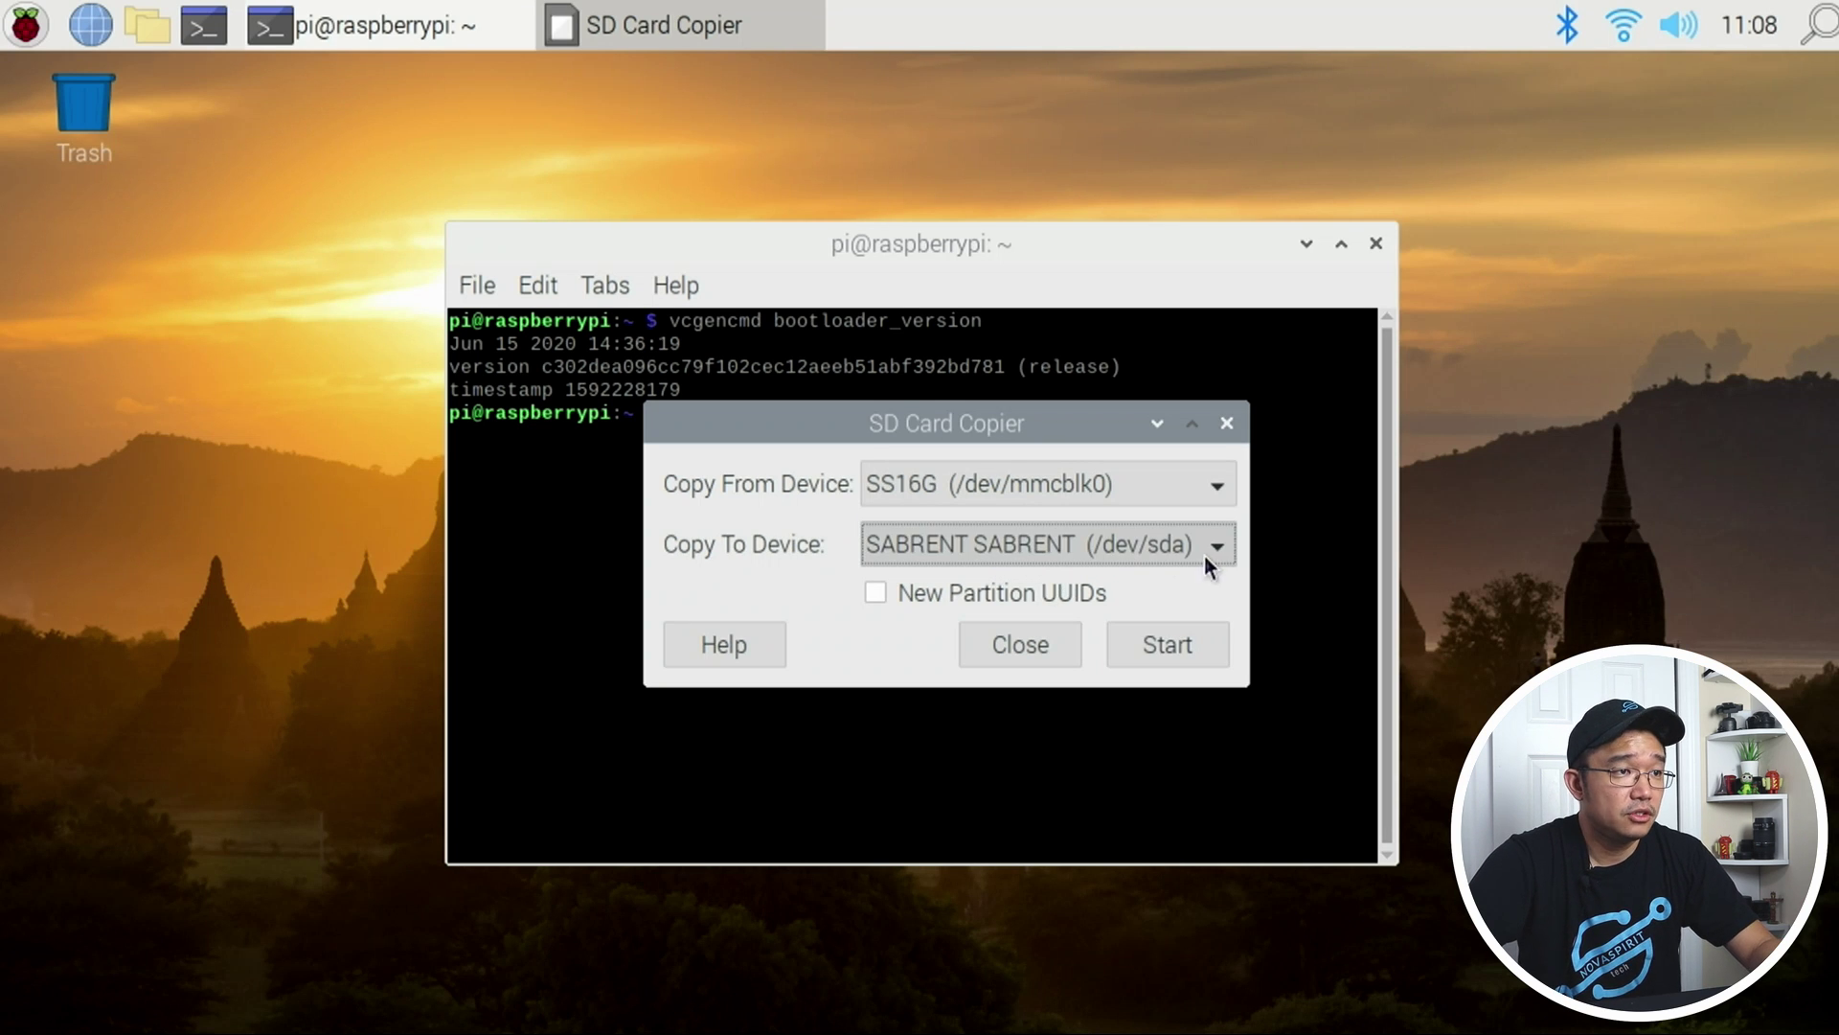
pyautogui.click(1159, 646)
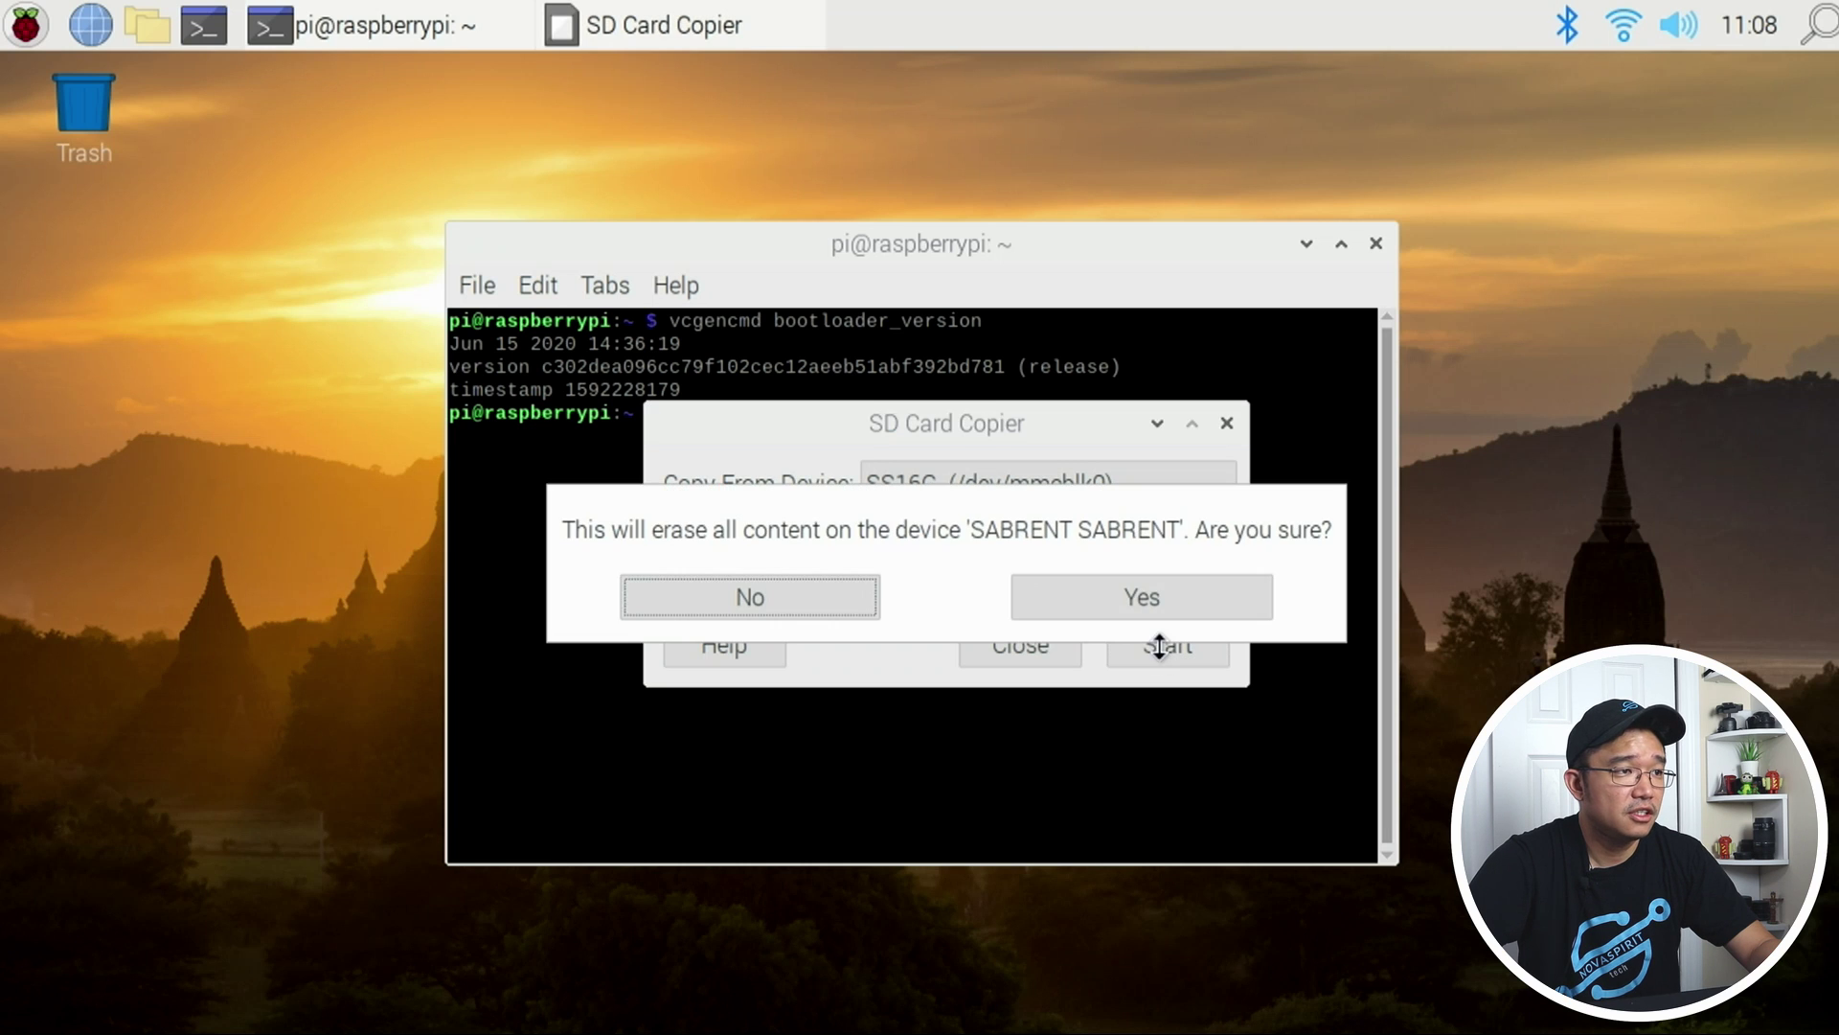
# - Confirm erasing the SABRENT drive, then dismiss the "Copy complete" notice when cloning finishes
pyautogui.click(1079, 587)
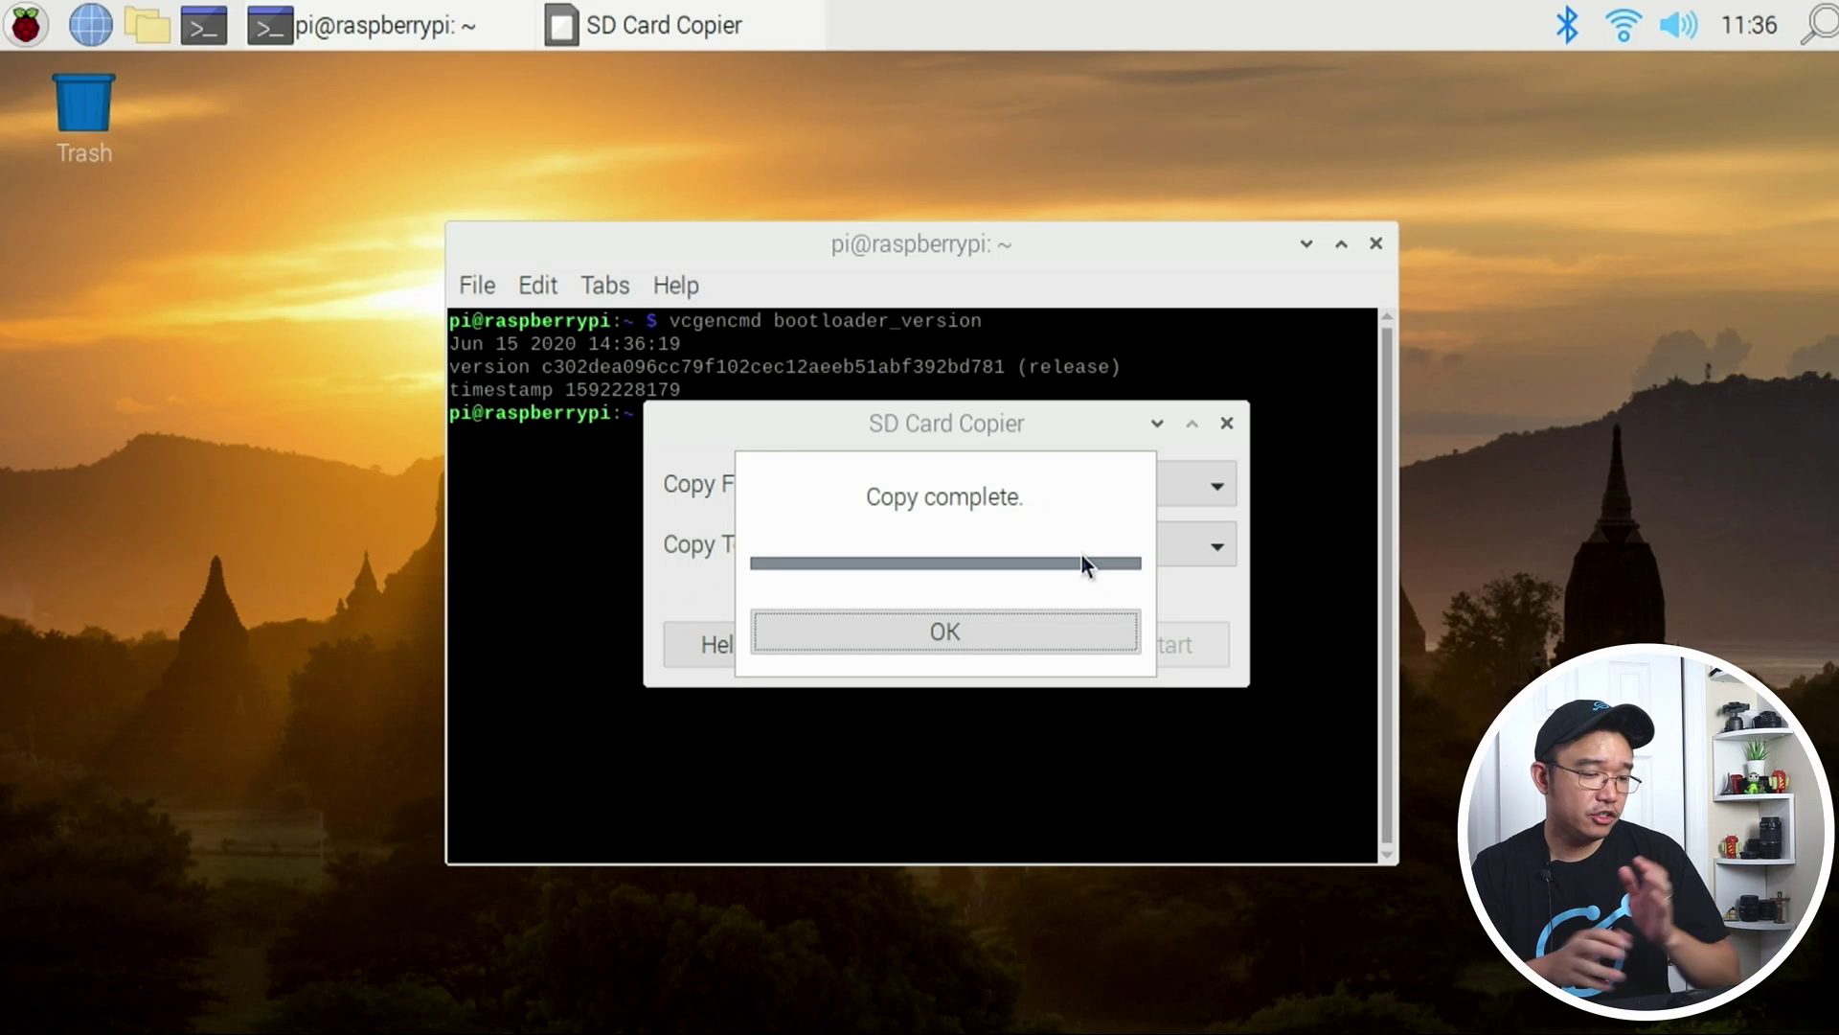
pyautogui.click(973, 645)
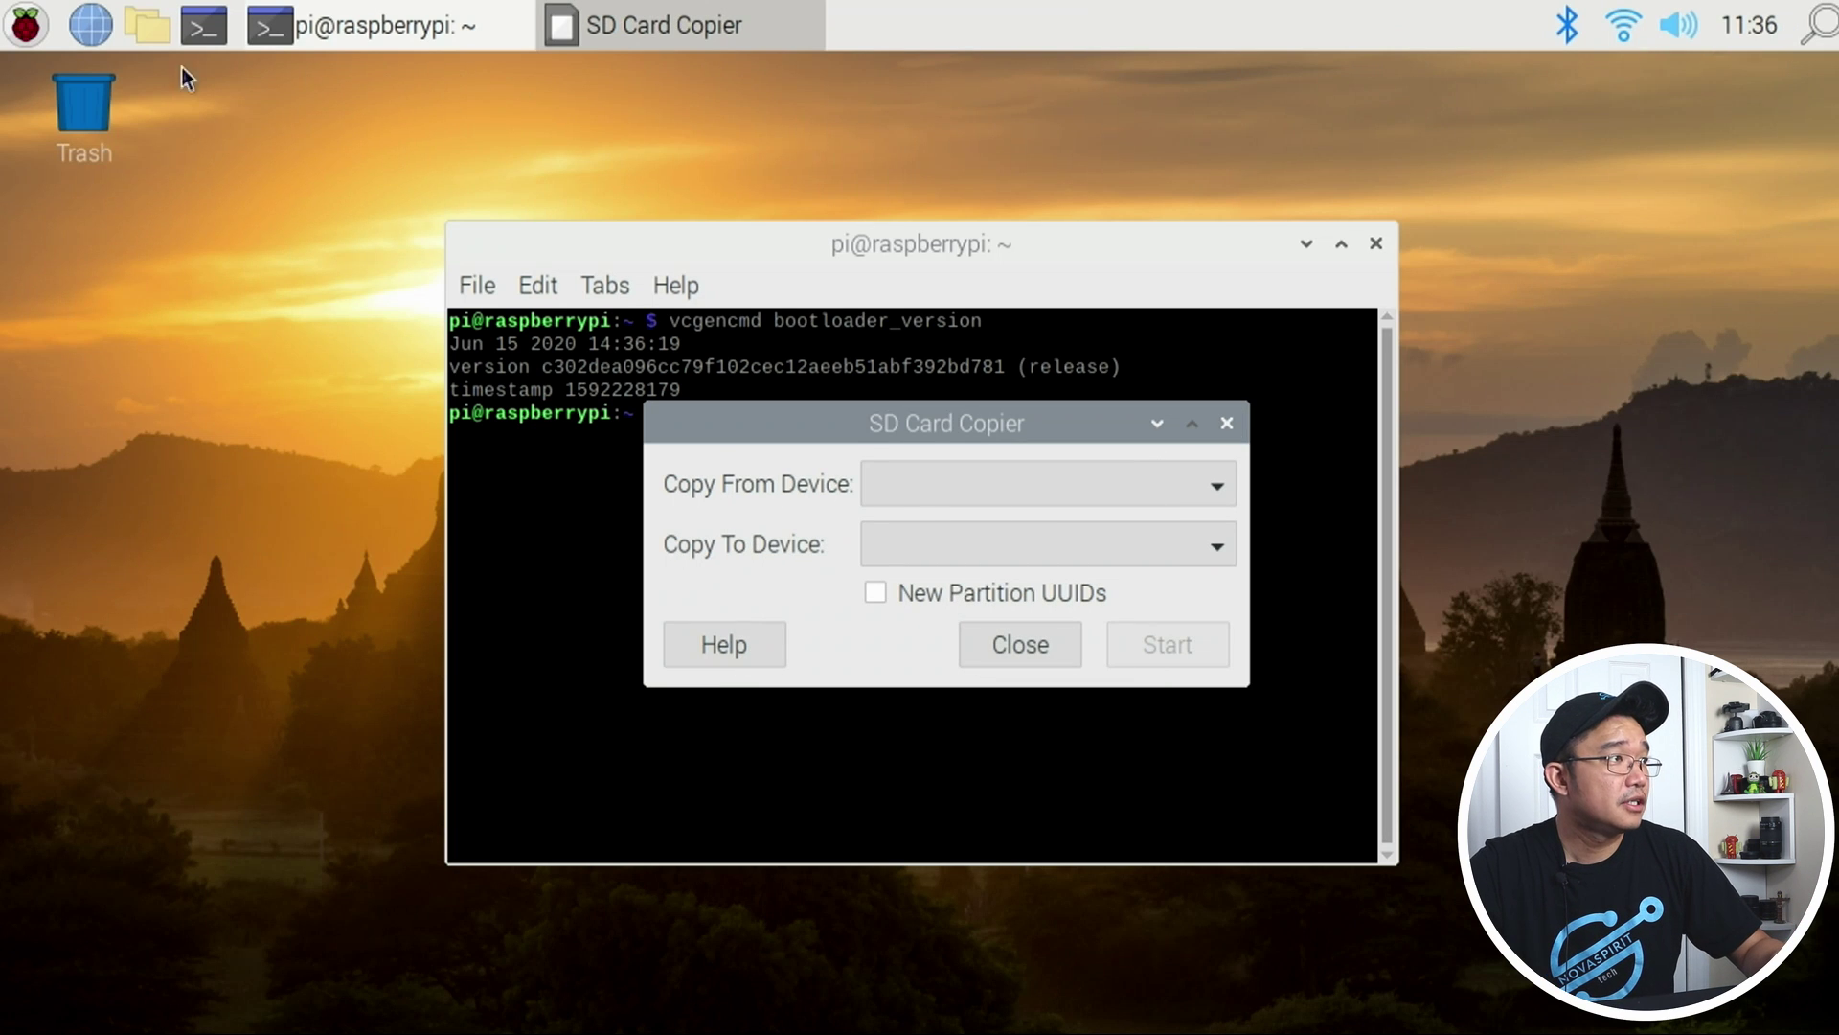
# - Open the applications menu to shut down or restart the Pi
pyautogui.click(25, 26)
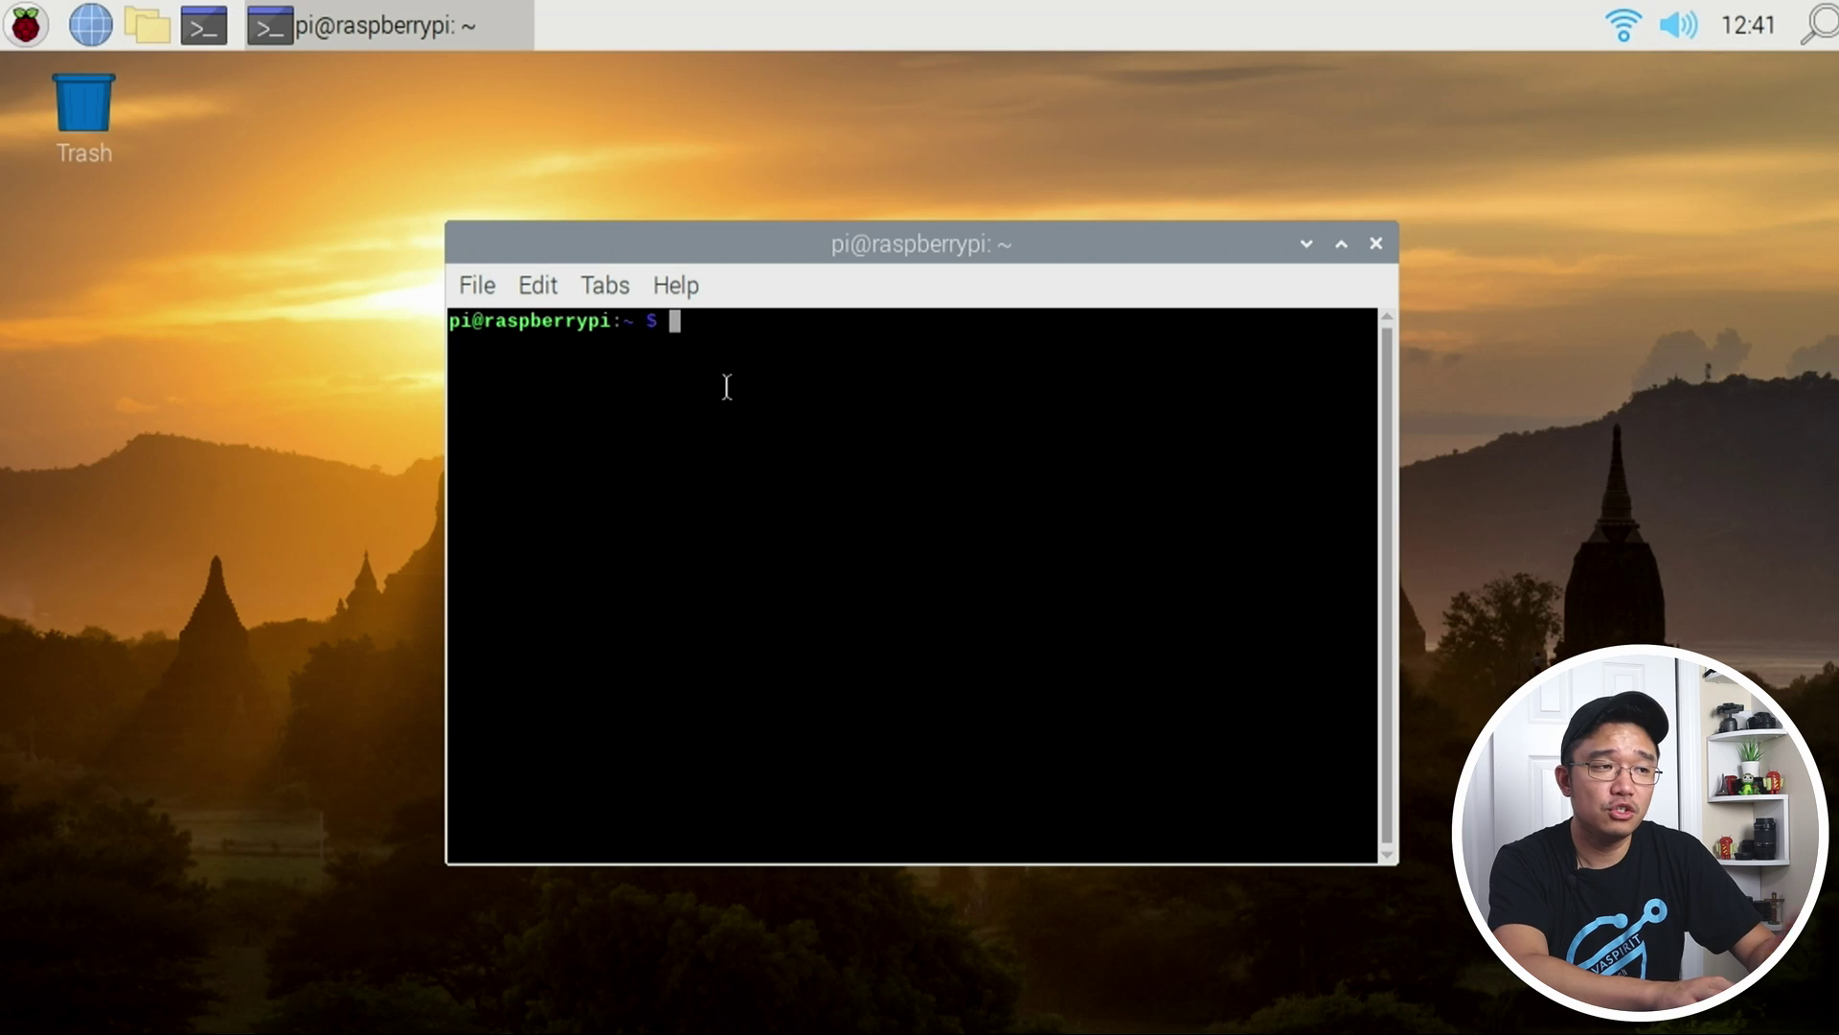
# - Check the bootloader version with vcgencmd bootloader_version, showing Jun 15 2020
pyautogui.write('h')
pyautogui.press('BackSpace')
pyautogui.write('sudo')
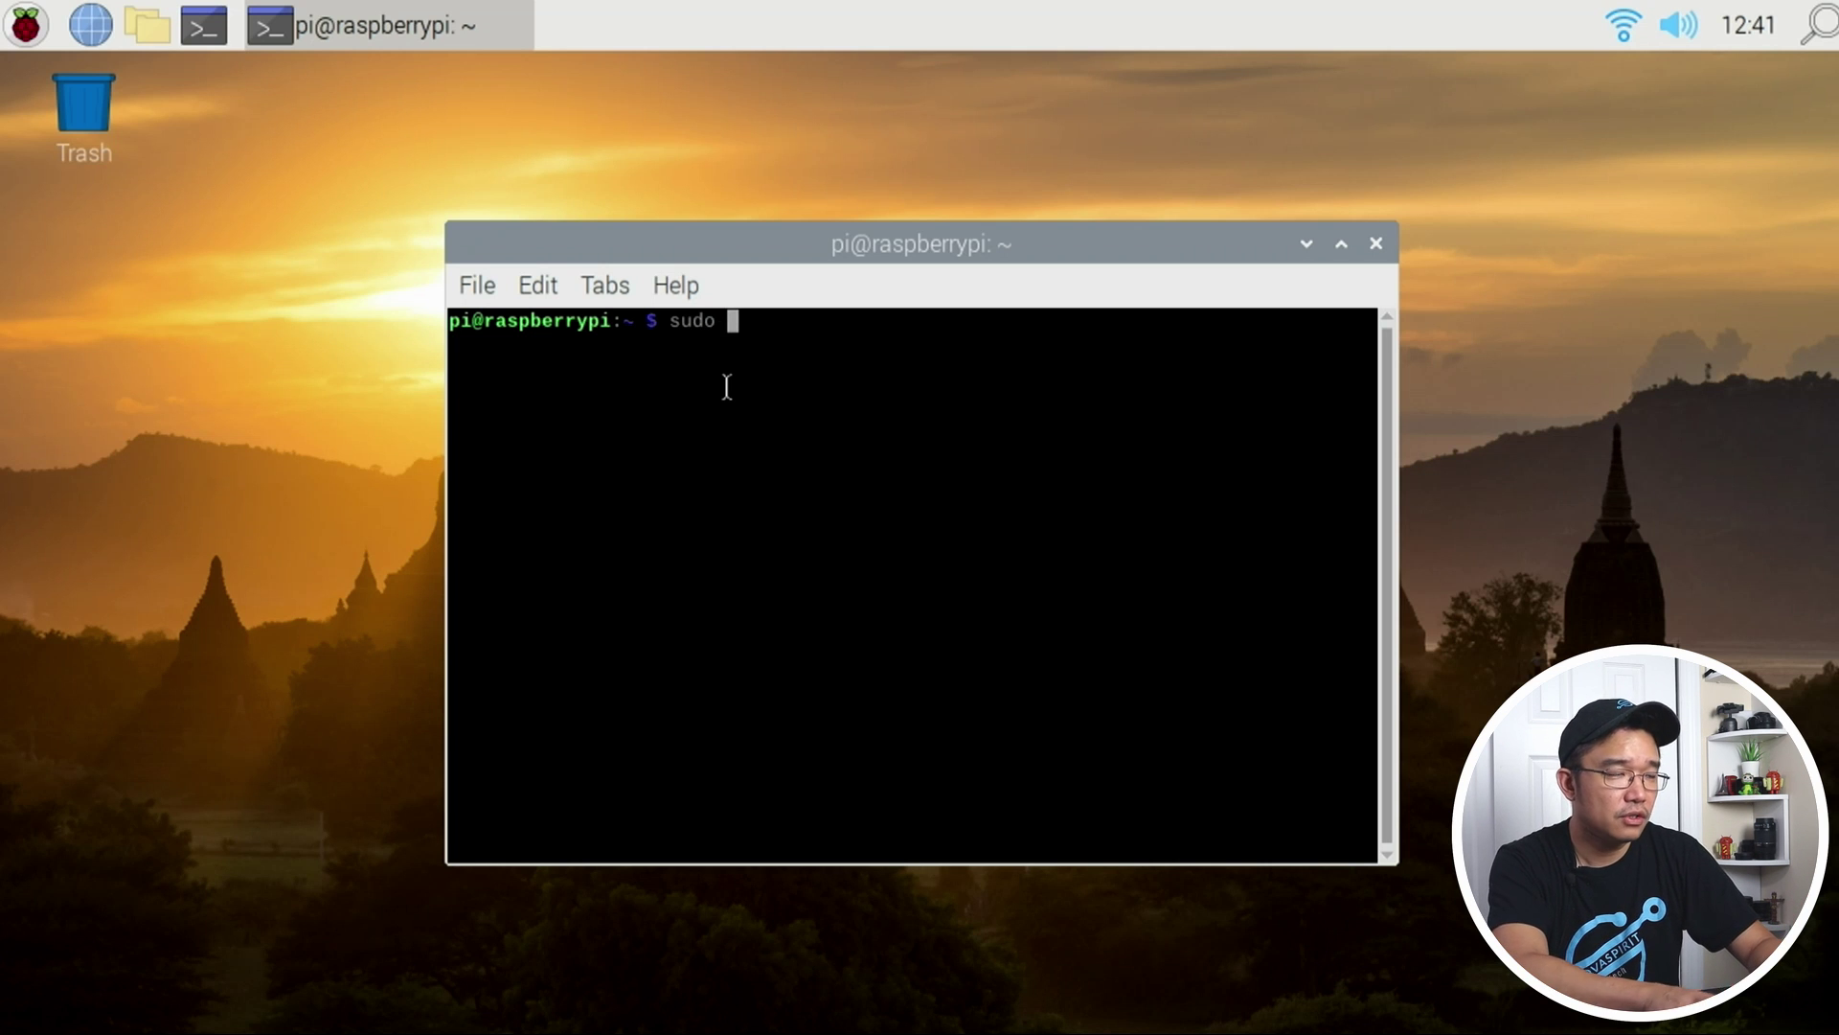
pyautogui.press('BackSpace')
pyautogui.press('BackSpace')
pyautogui.press('BackSpace')
pyautogui.press('BackSpace')
pyautogui.press('BackSpace')
pyautogui.write('su')
pyautogui.press('BackSpace')
pyautogui.press('BackSpace')
pyautogui.write('vcgs')
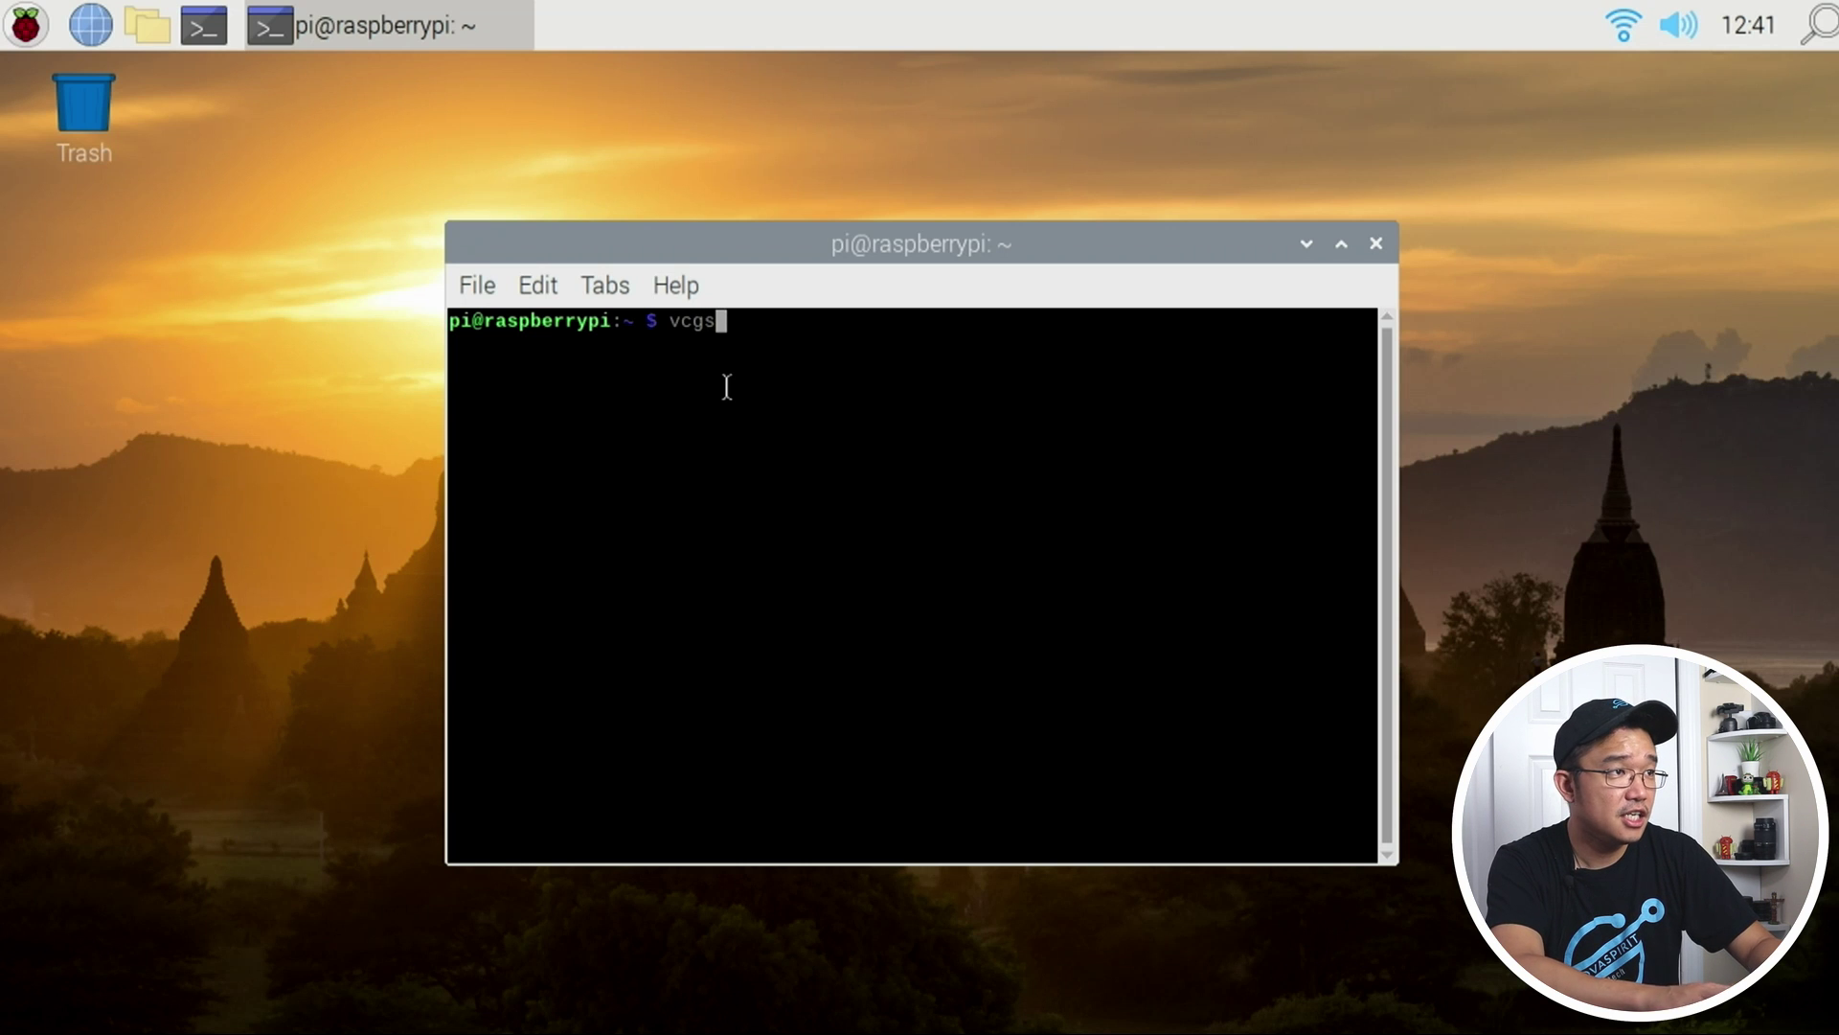
pyautogui.press('BackSpace')
pyautogui.write('encm')
pyautogui.press('BackSpace')
pyautogui.press('BackSpace')
pyautogui.write('cmd bootloader_')
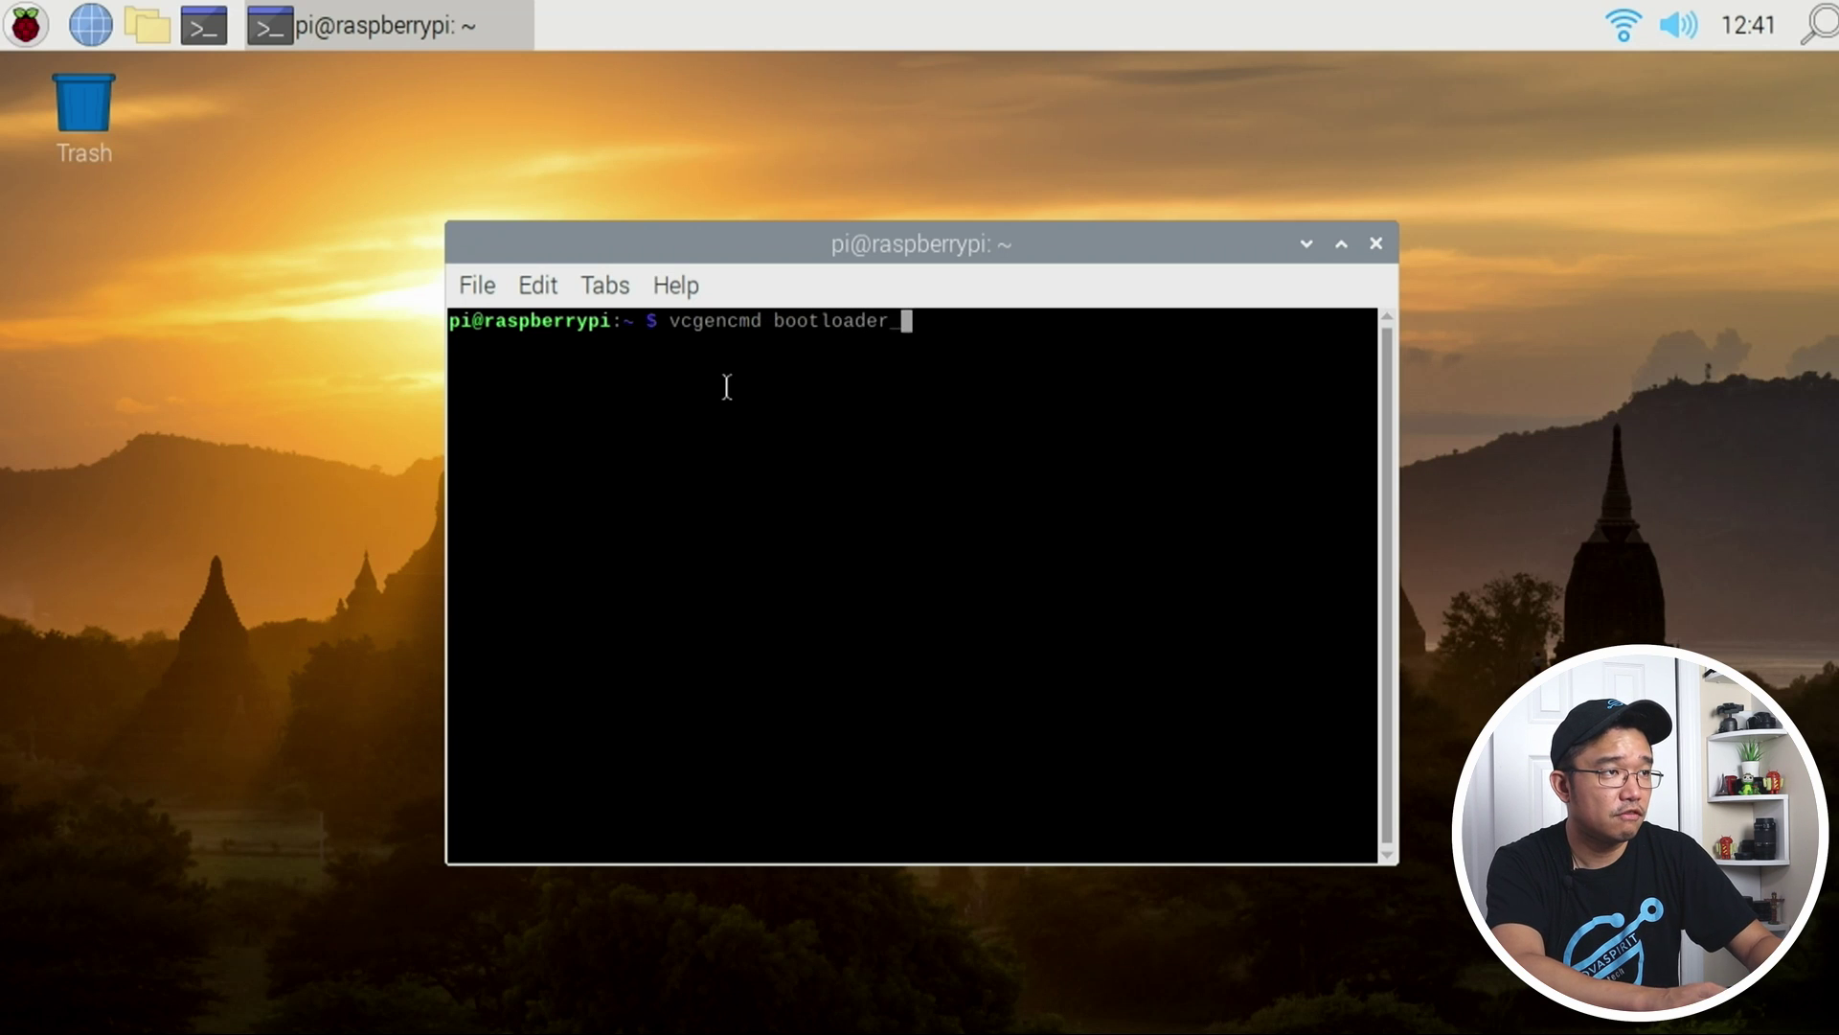
pyautogui.write('version')
pyautogui.press('Return')
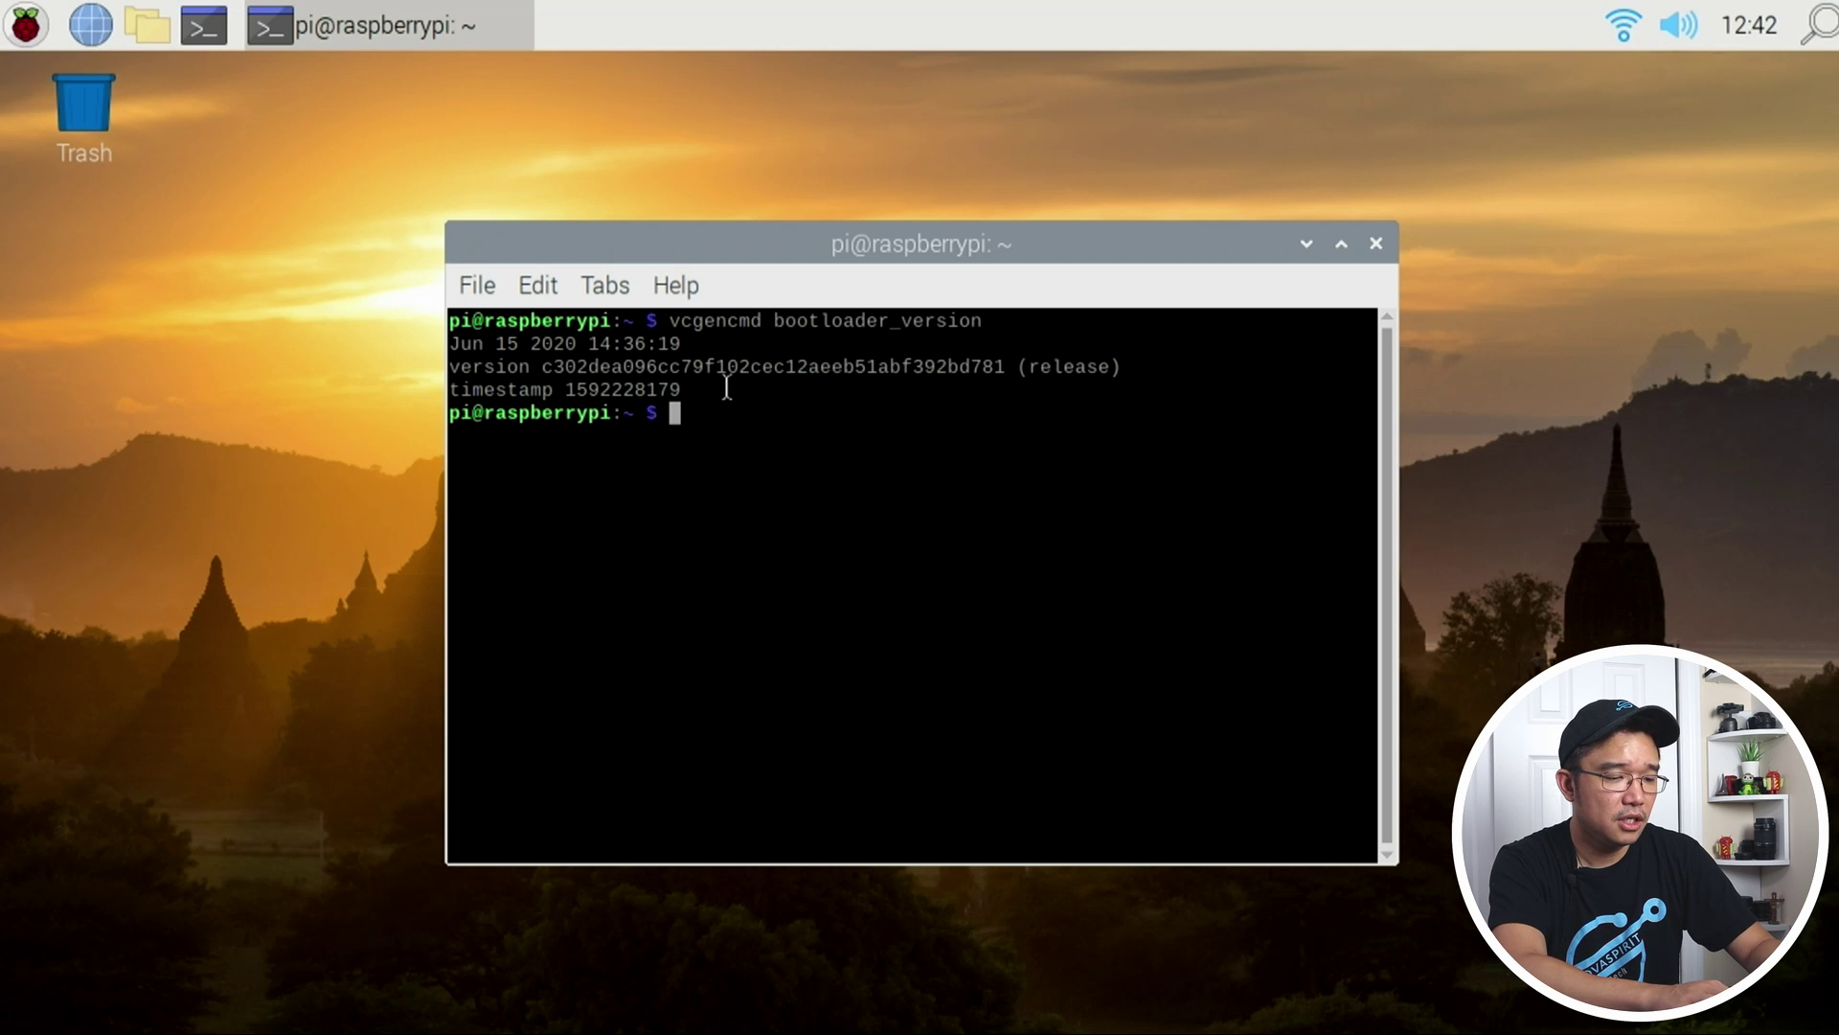
# - List disk usage with df -h and highlight /dev/sda1 on /boot and 8.4G free
pyautogui.write('df -h')
pyautogui.press('Return')
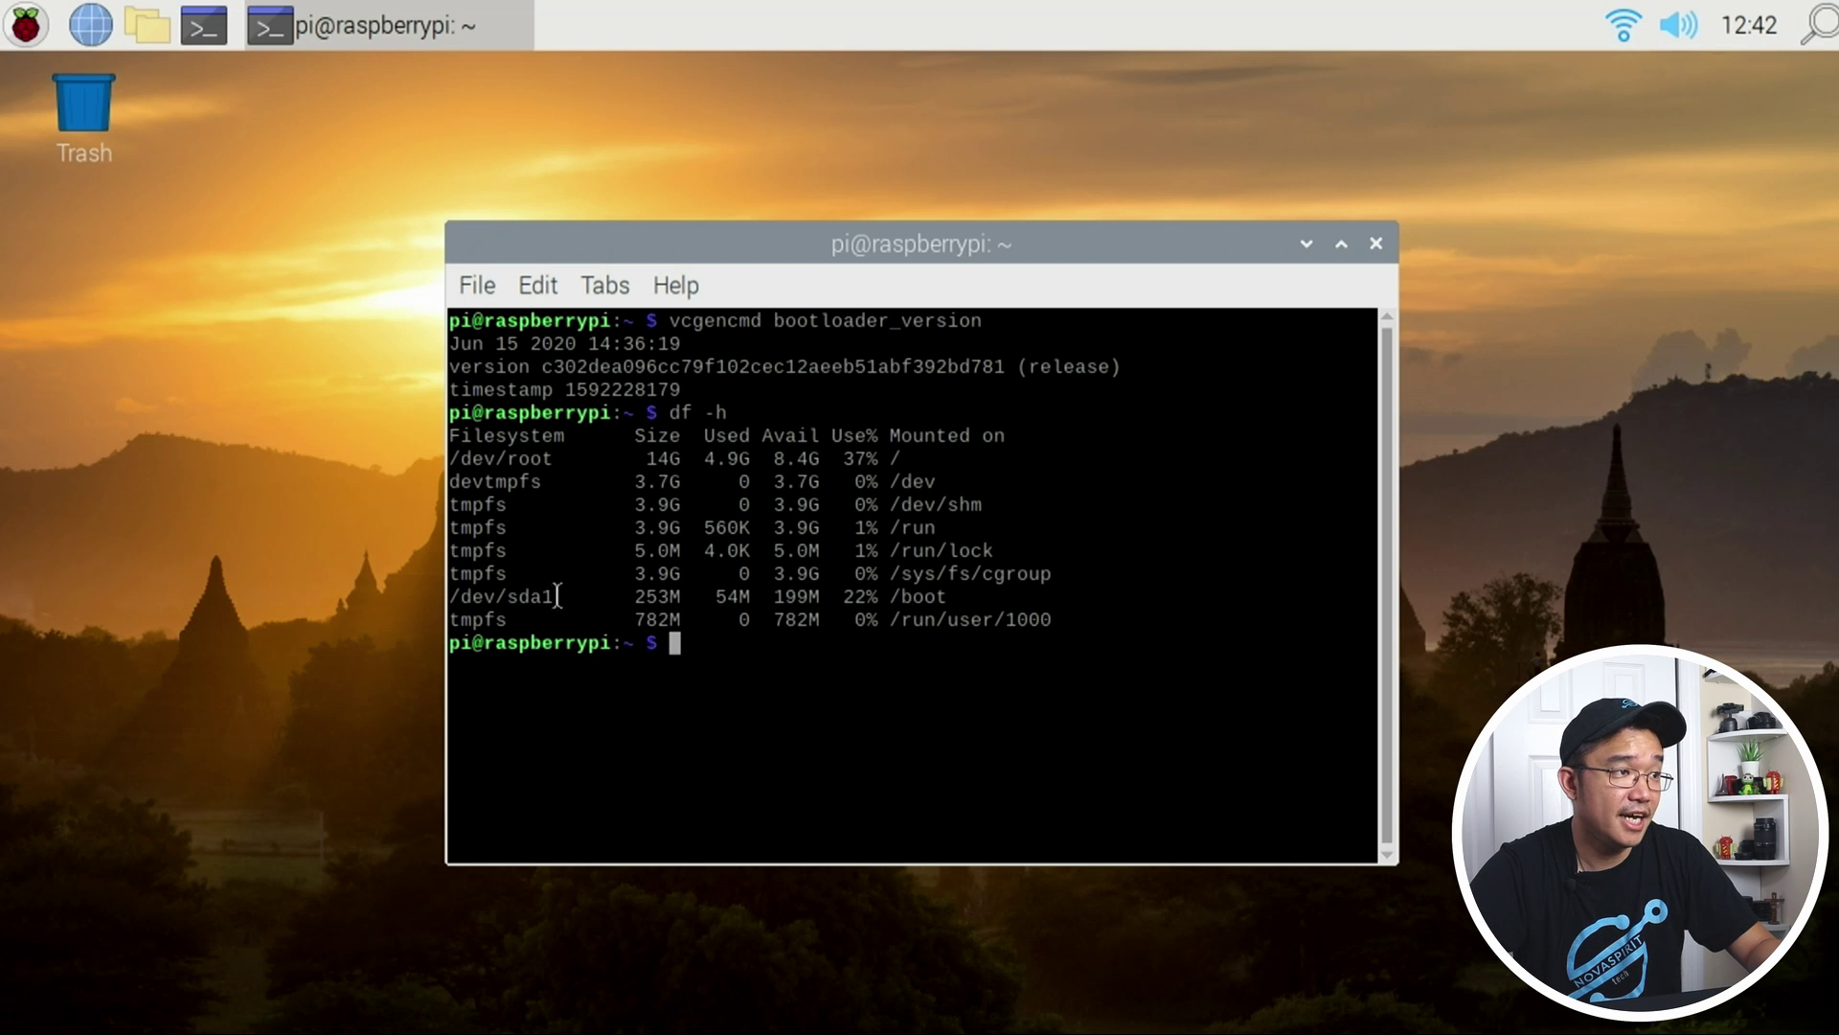
pyautogui.moveTo(557, 596); pyautogui.dragTo(511, 596)
pyautogui.click(516, 594)
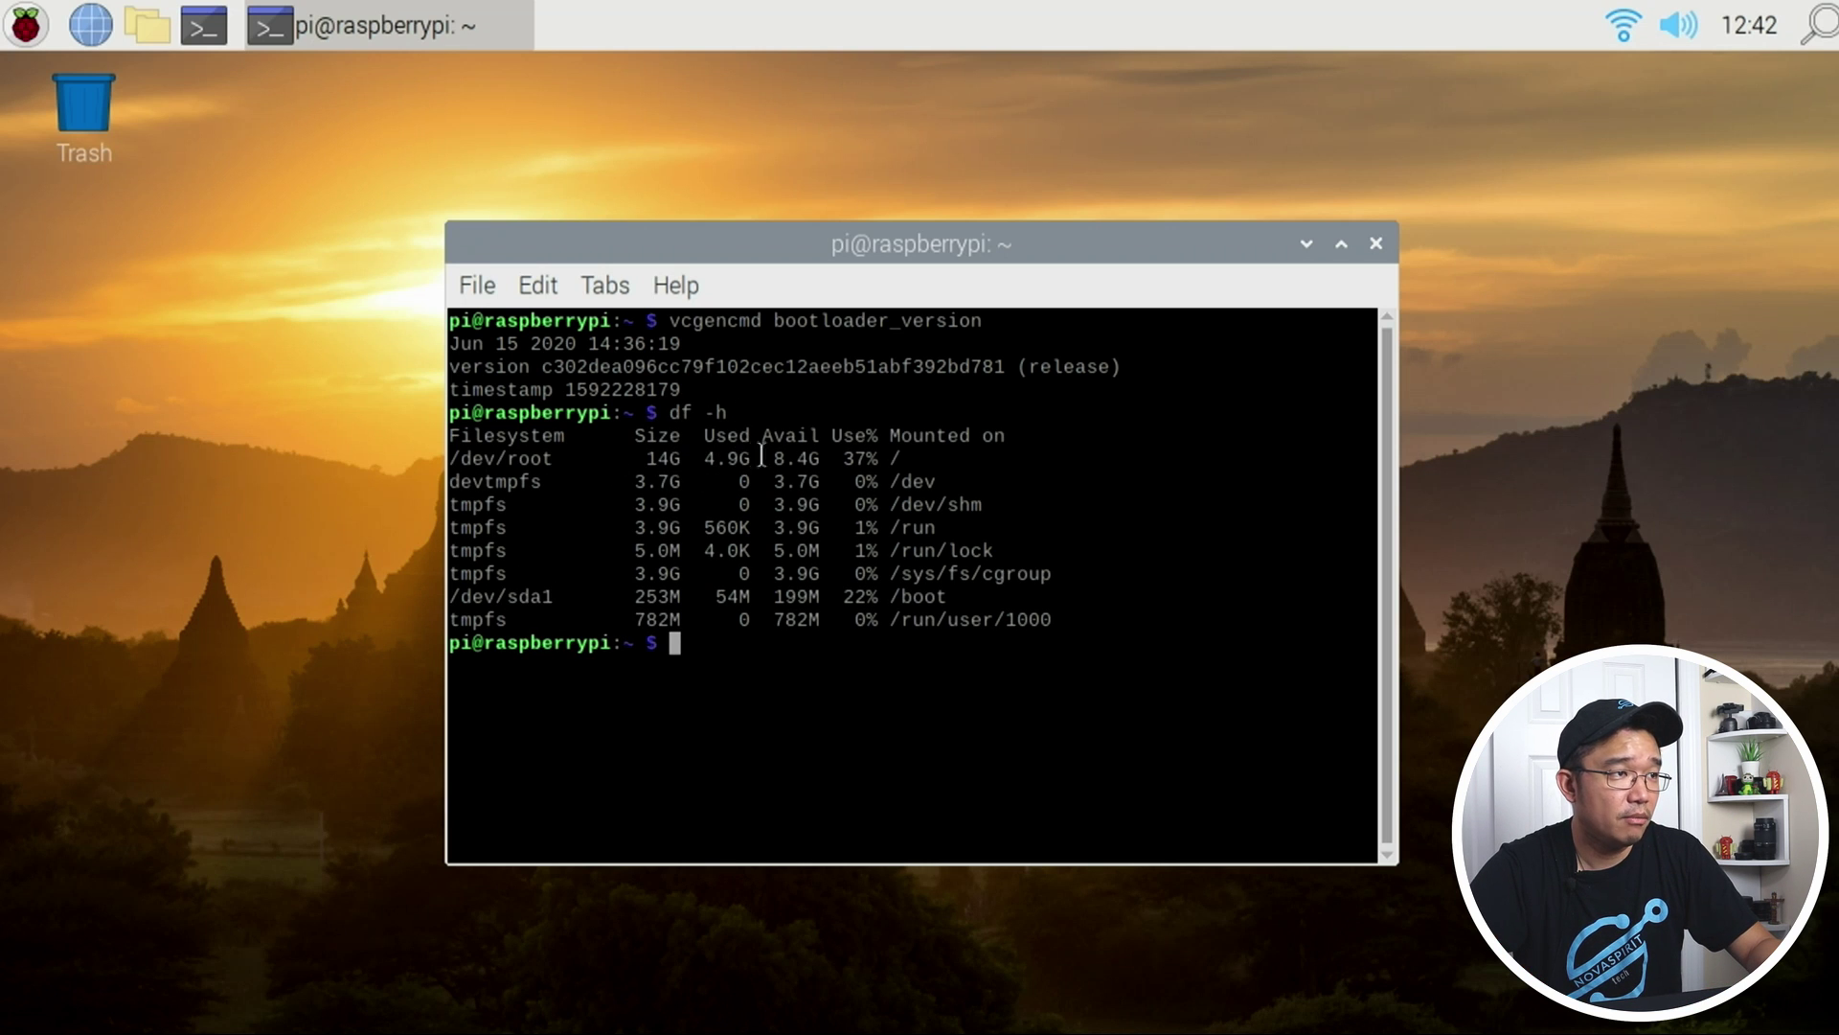
pyautogui.moveTo(766, 458); pyautogui.dragTo(811, 458)
pyautogui.click(810, 458)
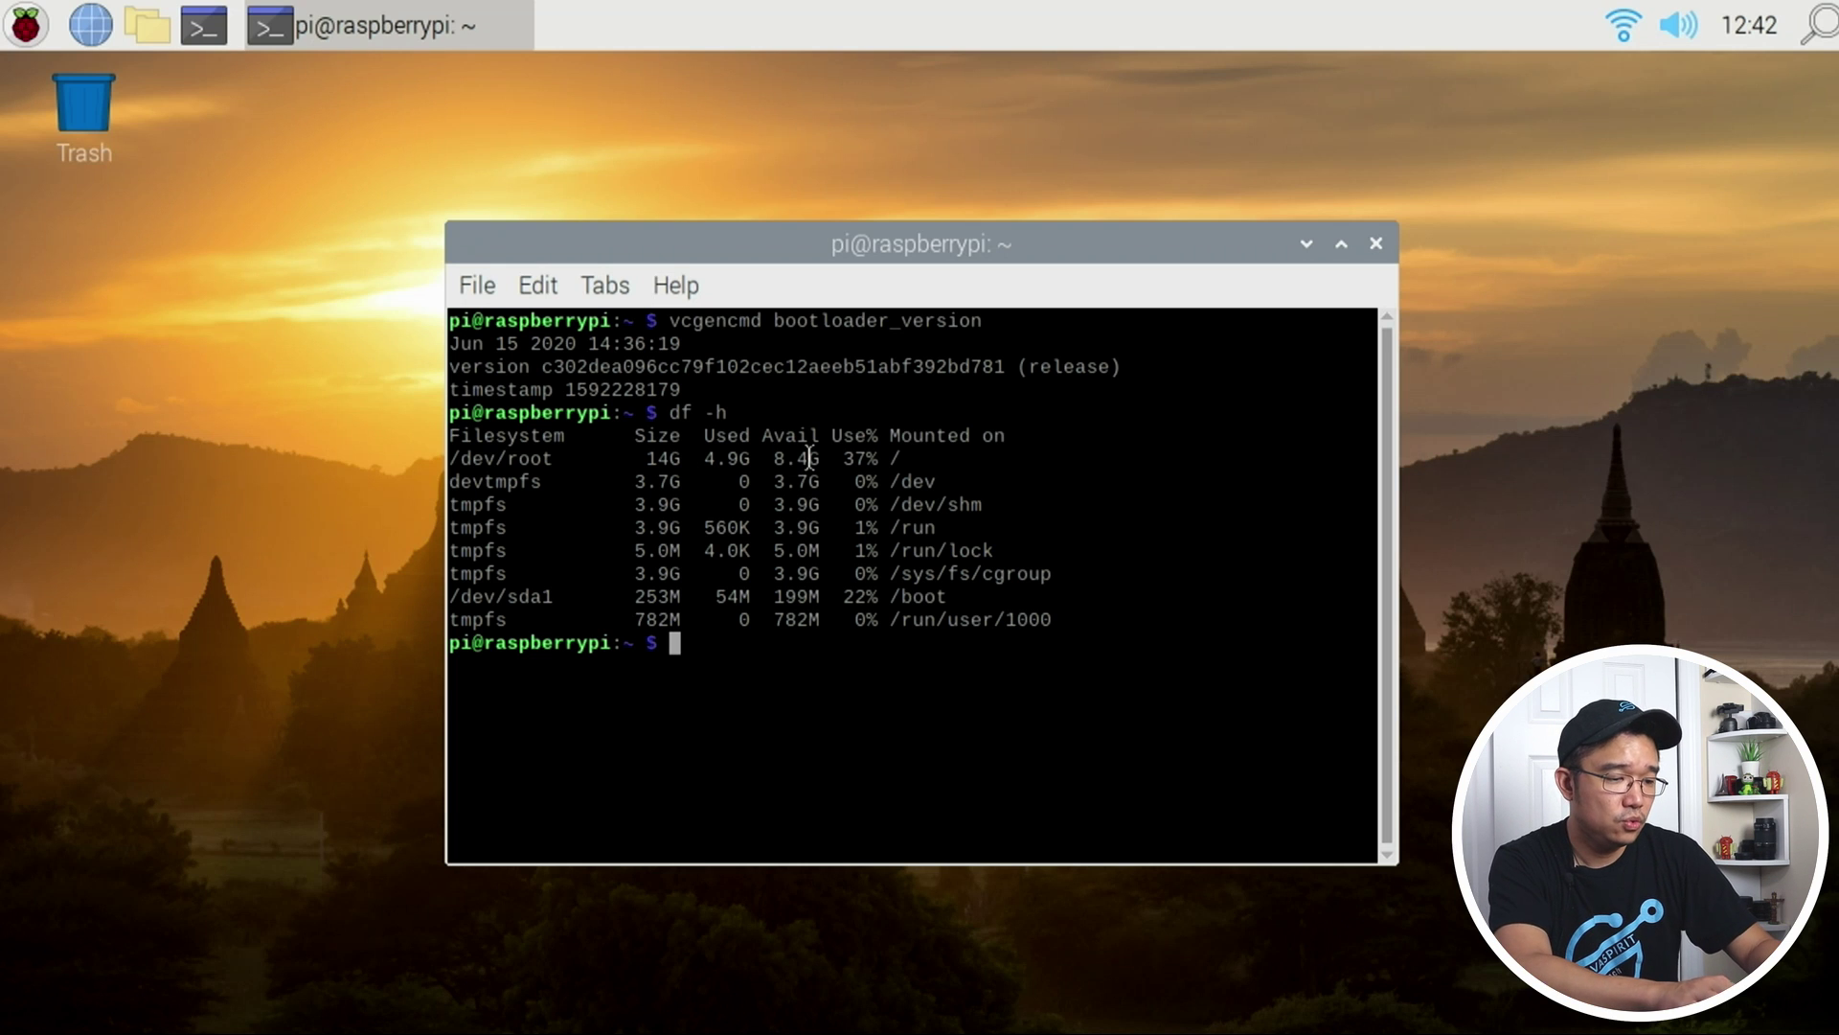
# - Benchmark the USB drive with sudo hdparm -Tt /dev/sda
pyautogui.write('sudo h')
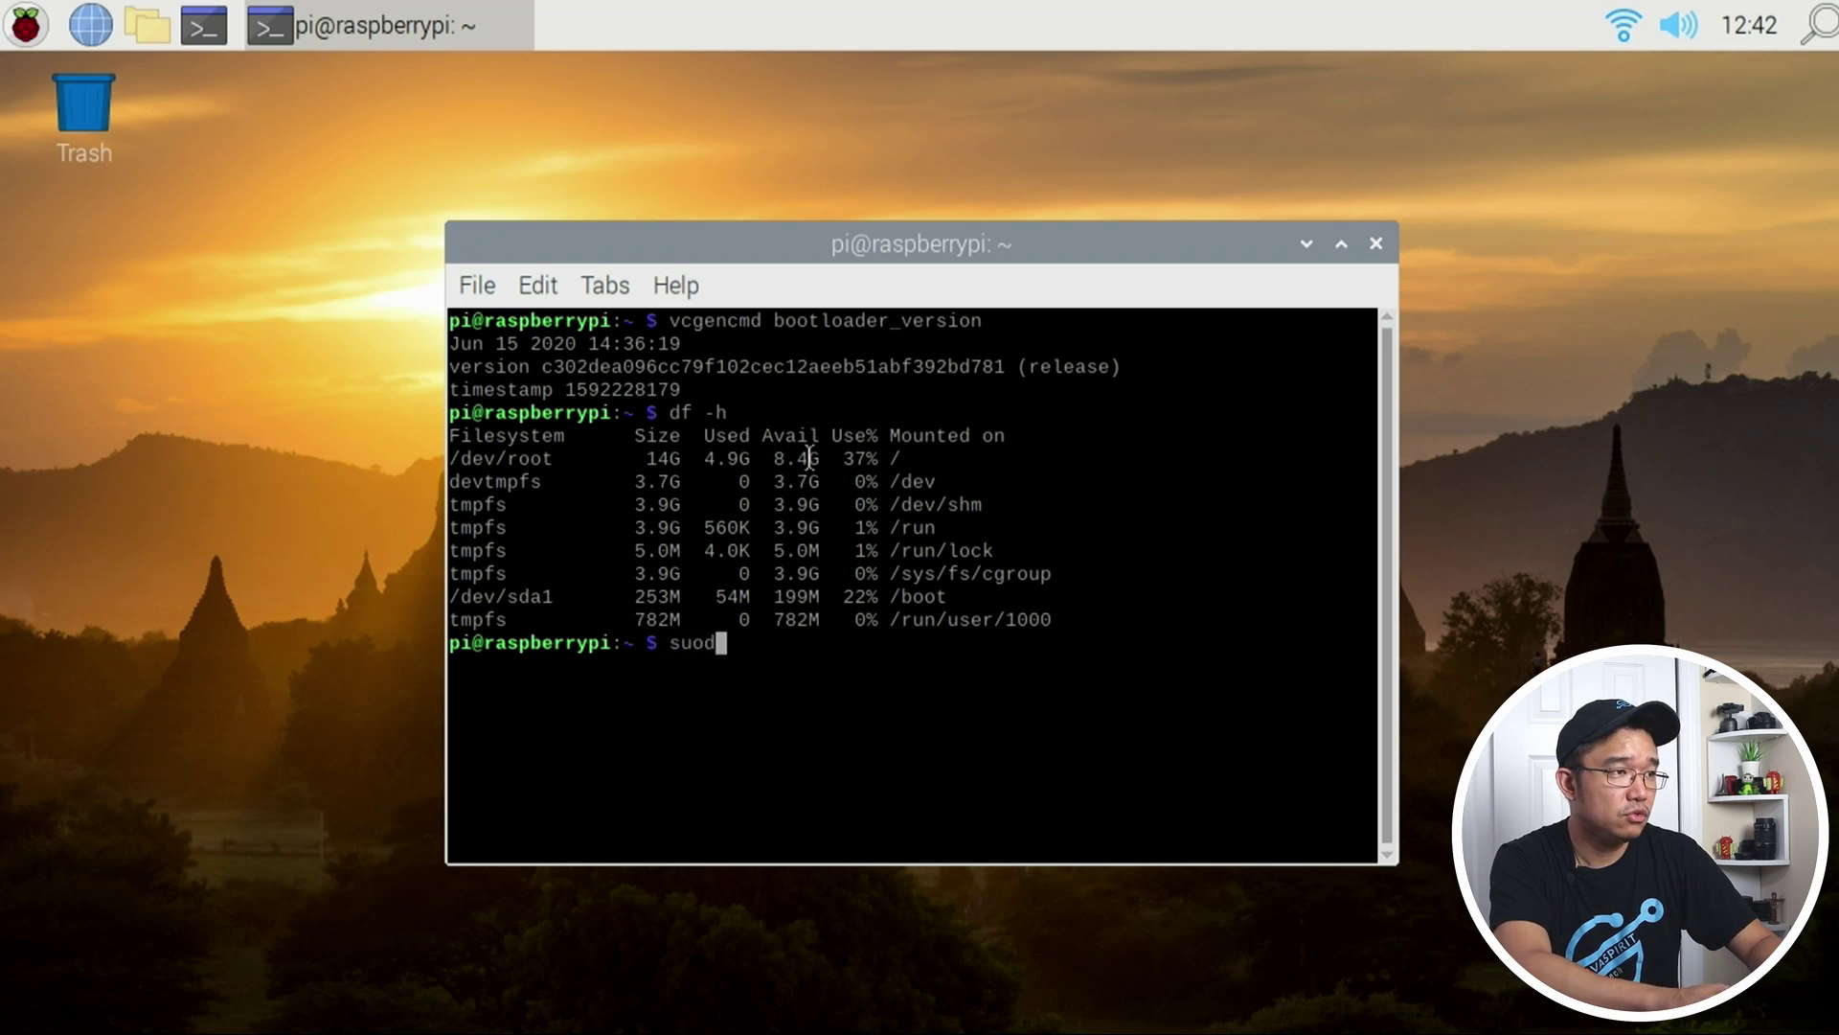
pyautogui.press('BackSpace')
pyautogui.write('h')
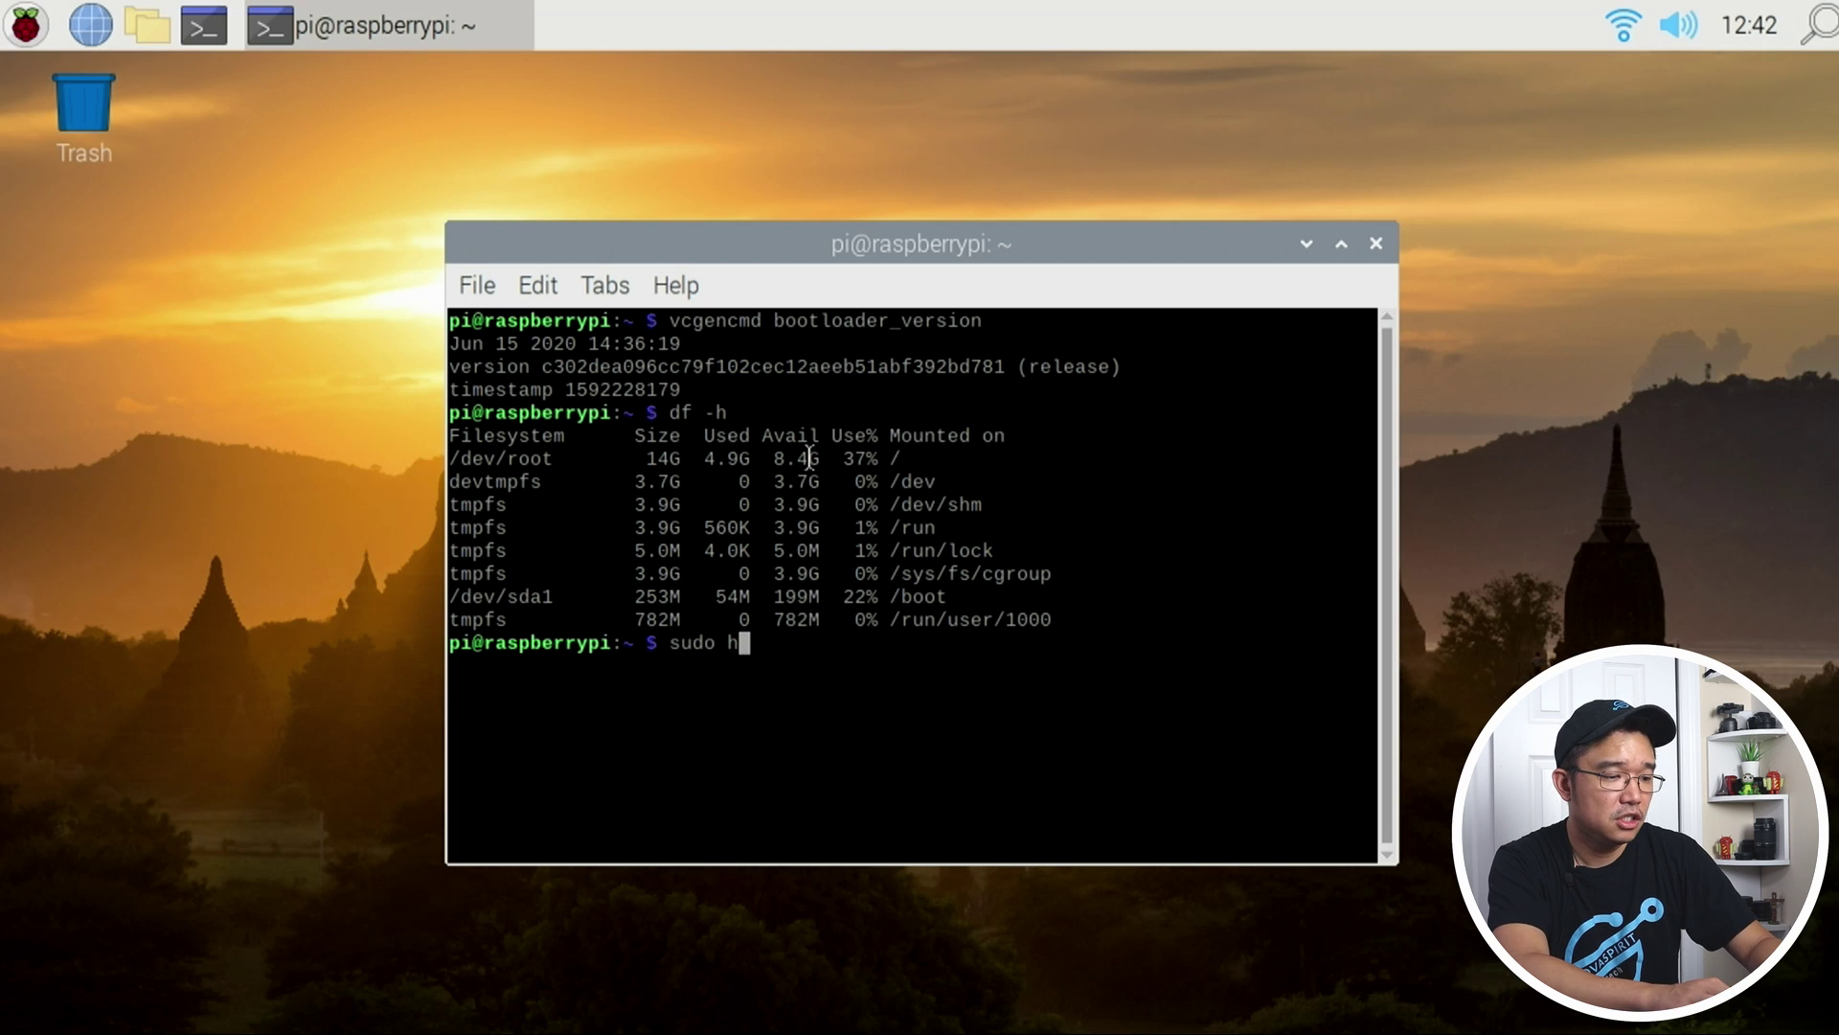
pyautogui.write('dparm -Tt /dev/sda')
pyautogui.press('Return')
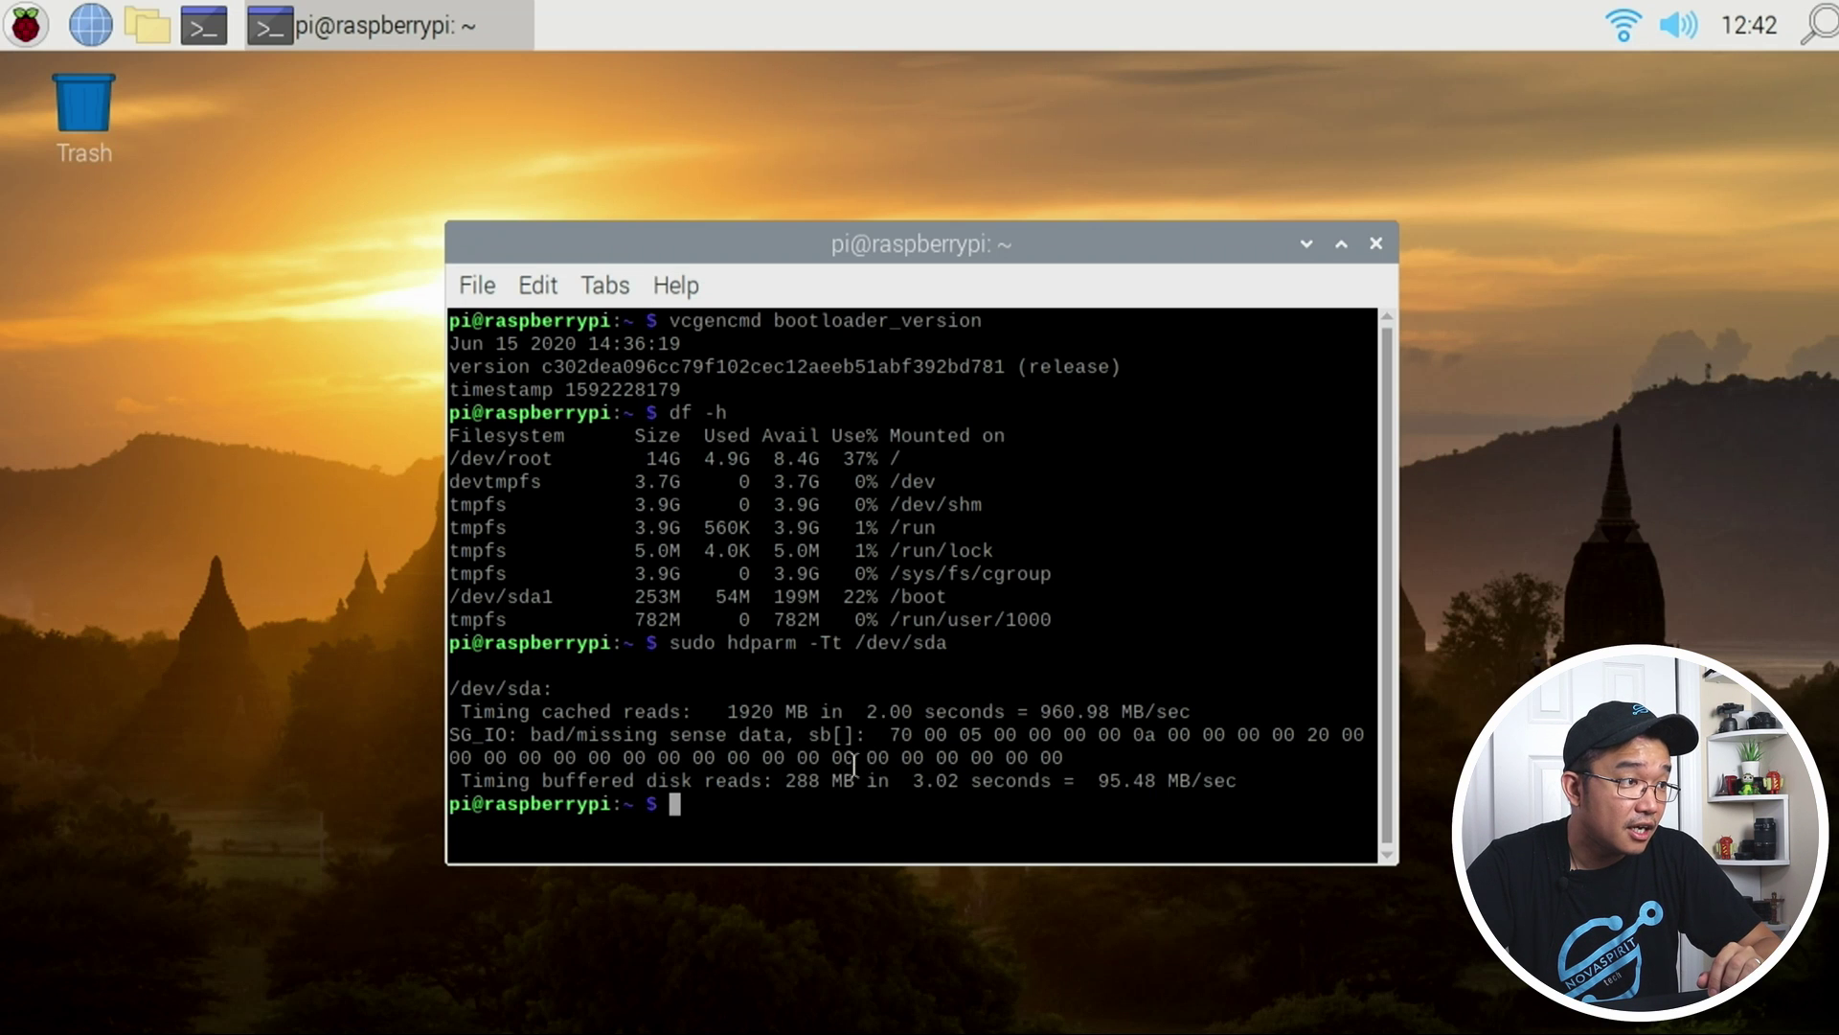
# - Highlight the results: 1920 MB at 960.98 MB/sec cached, 288 MB at 95.48 MB/sec buffered
pyautogui.moveTo(786, 782); pyautogui.dragTo(825, 794)
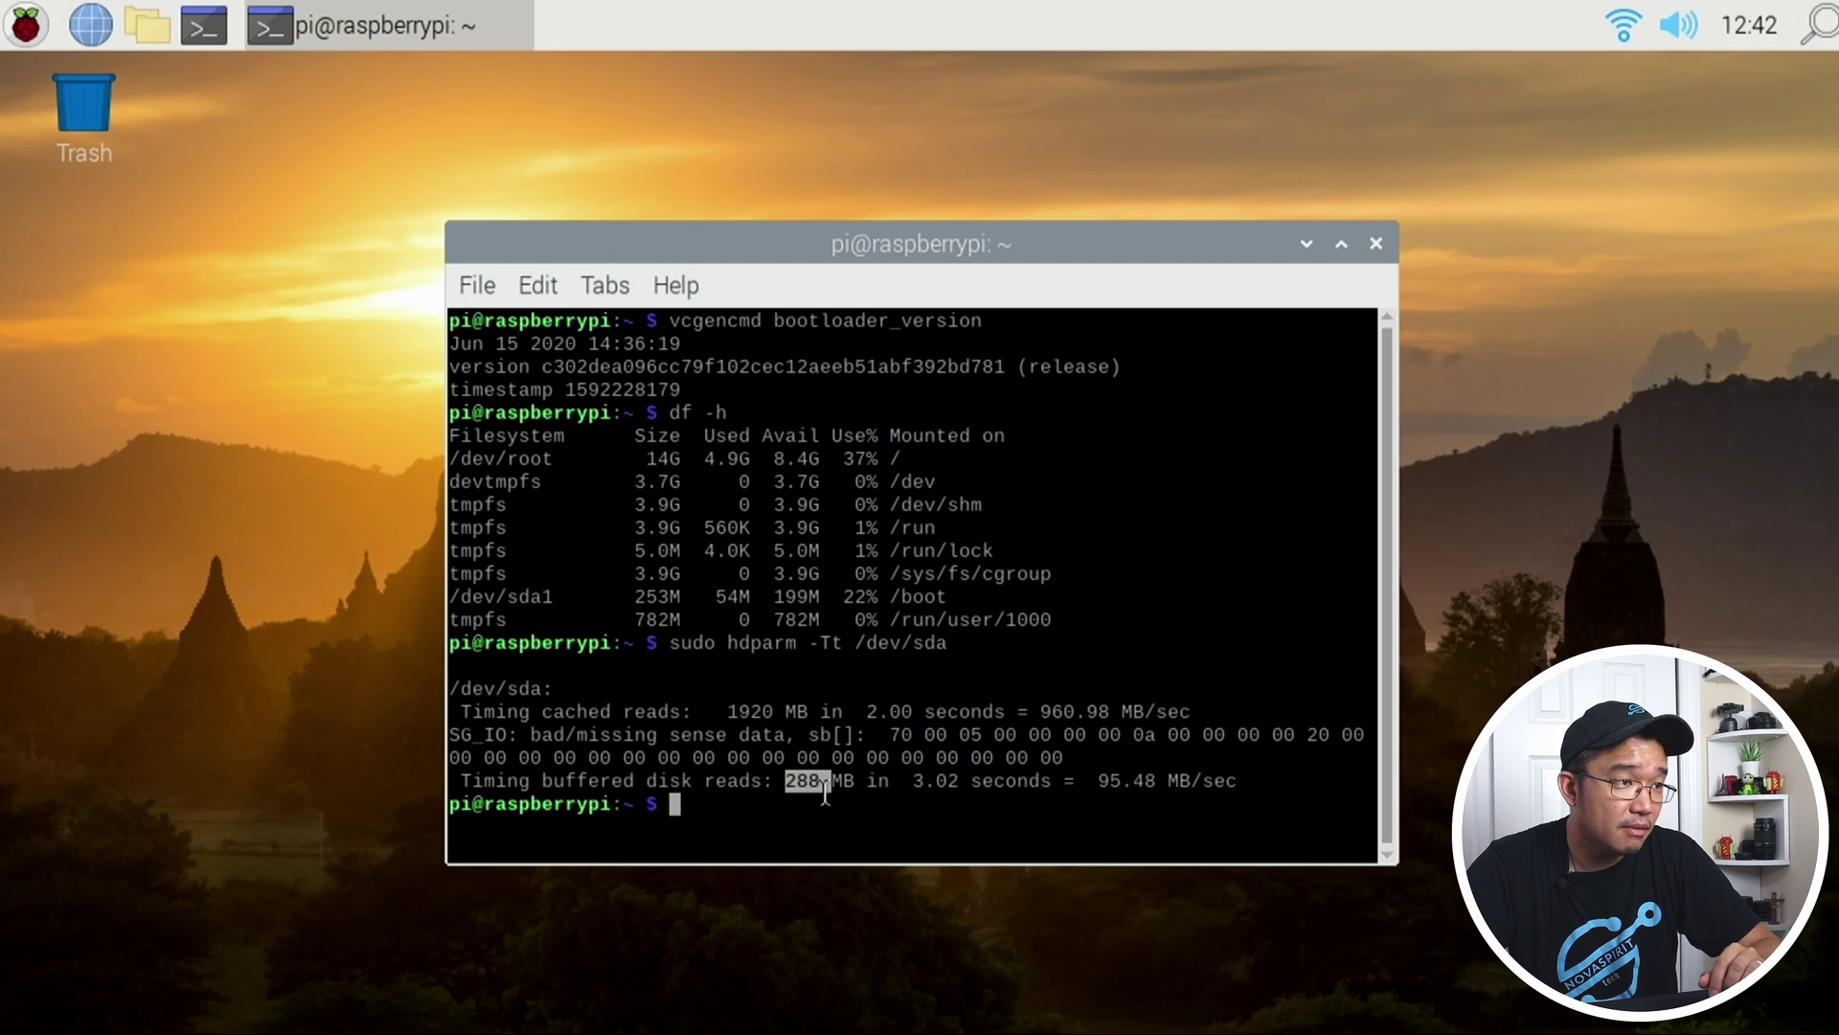
pyautogui.click(1106, 780)
pyautogui.moveTo(1145, 779)
pyautogui.mouseDown()
pyautogui.moveTo(1166, 782)
pyautogui.moveTo(1109, 774)
pyautogui.mouseUp()
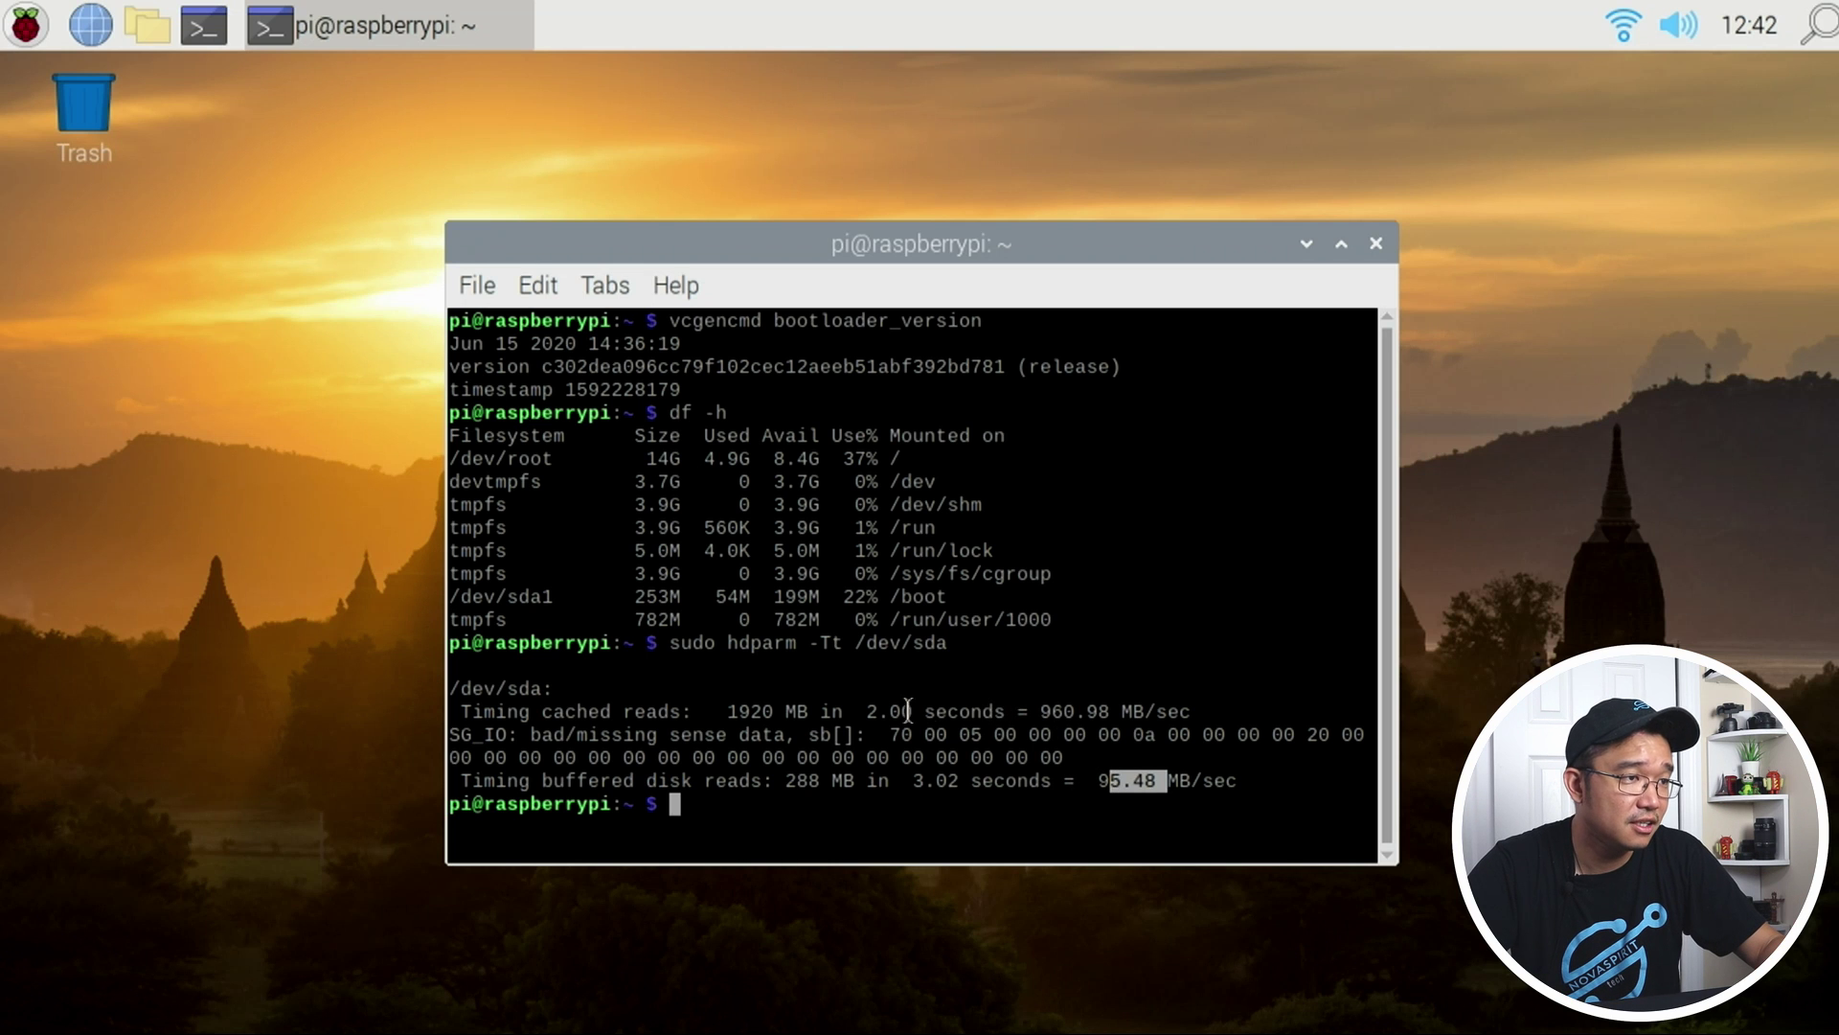
pyautogui.moveTo(1086, 711); pyautogui.dragTo(1018, 710)
pyautogui.moveTo(733, 711); pyautogui.dragTo(802, 710)
pyautogui.click(830, 711)
pyautogui.moveTo(1132, 779); pyautogui.dragTo(1089, 780)
pyautogui.click(1094, 780)
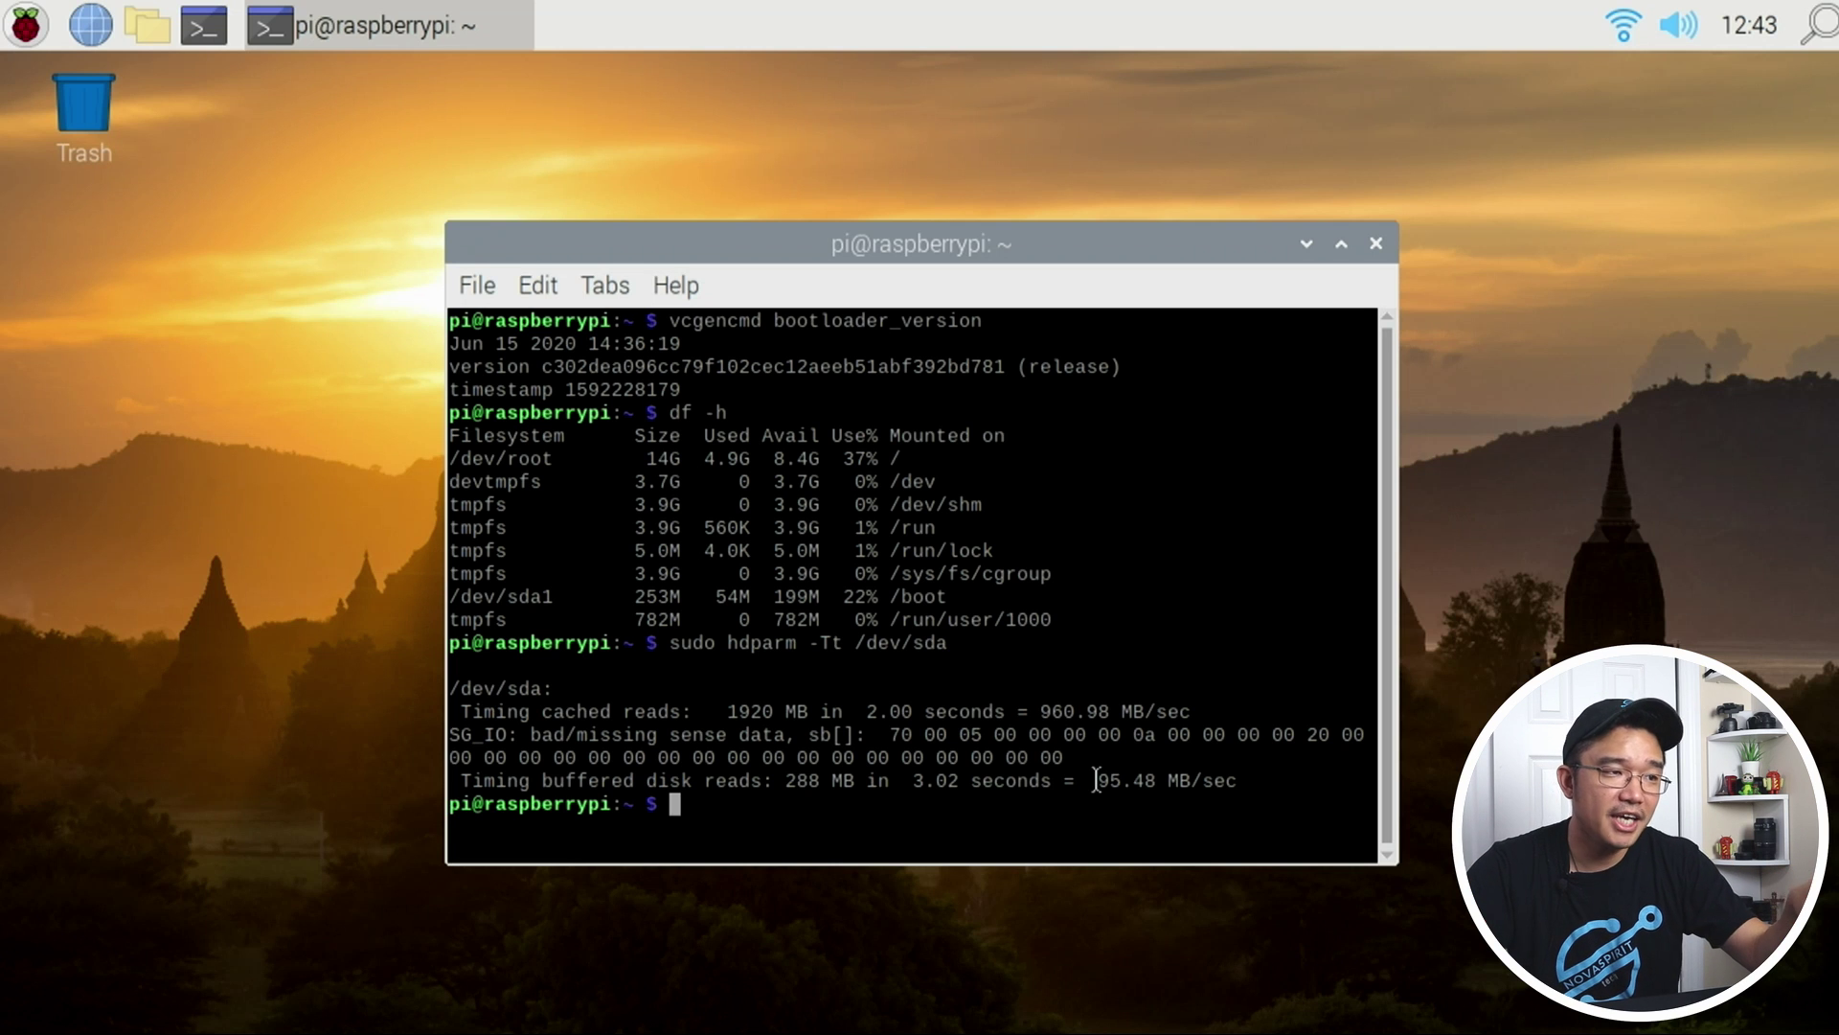
pyautogui.moveTo(1101, 781); pyautogui.dragTo(1121, 787)
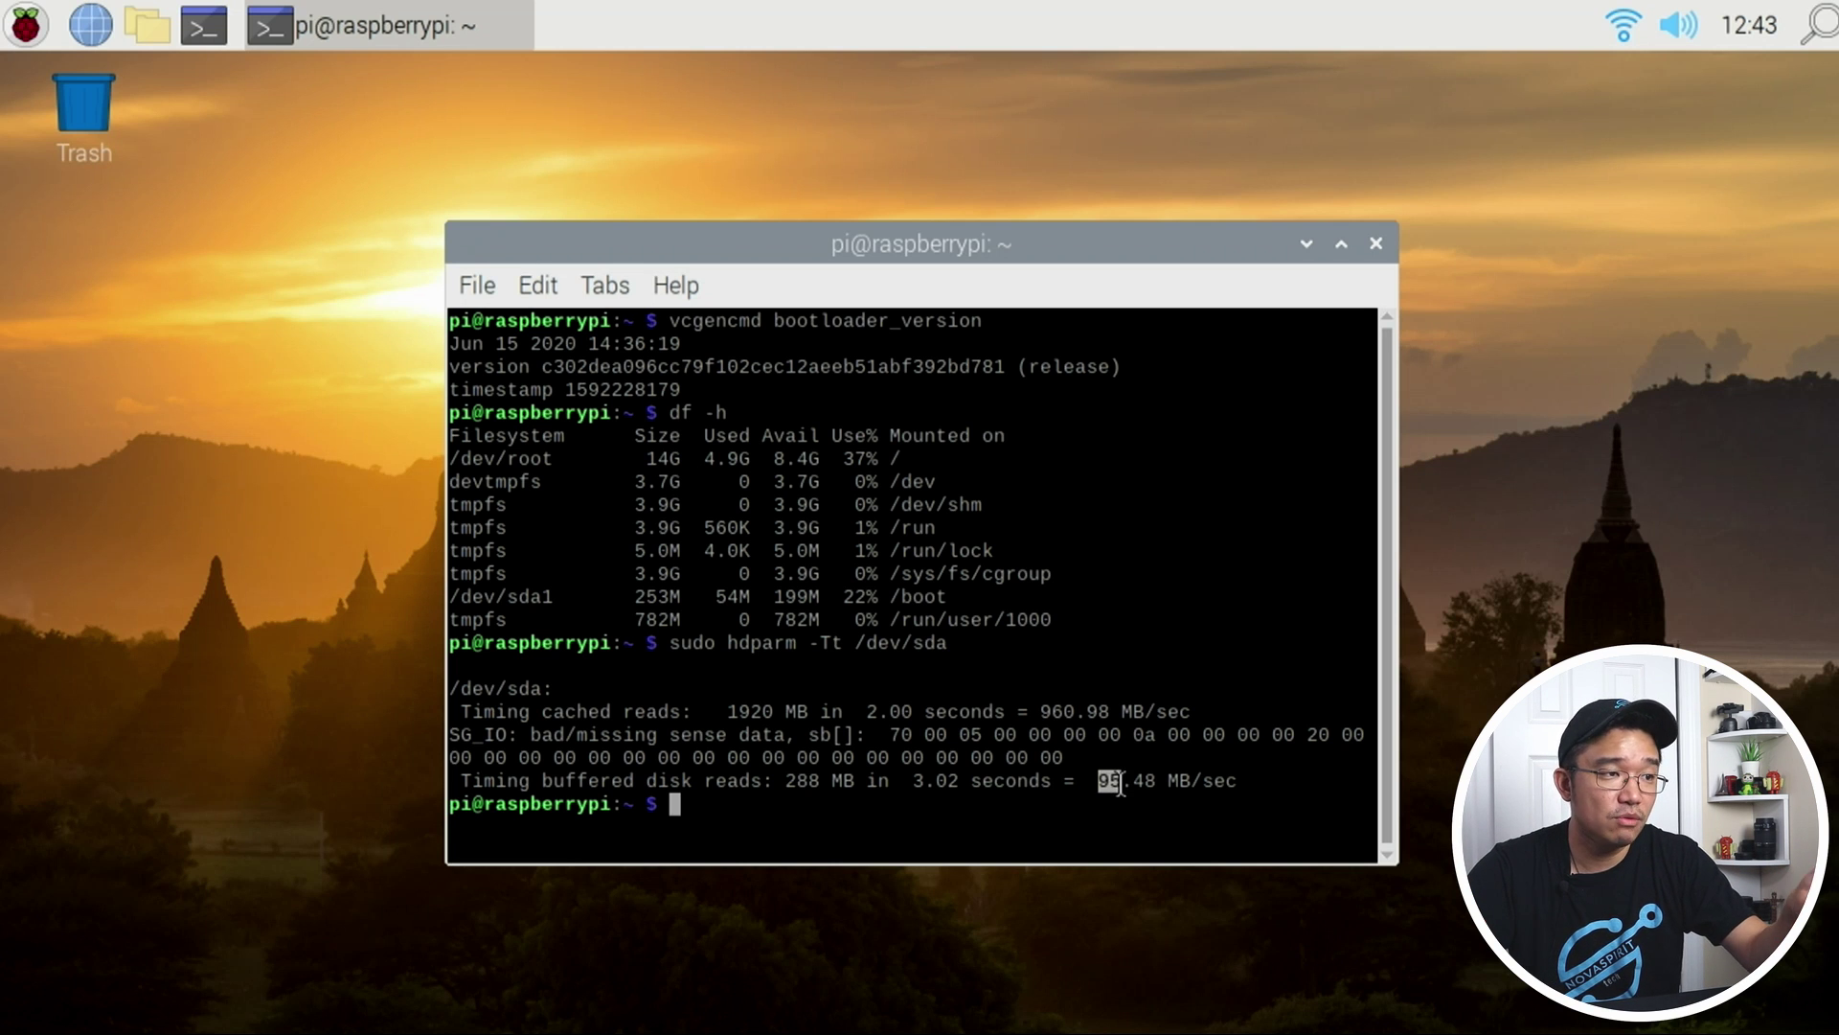
pyautogui.click(829, 789)
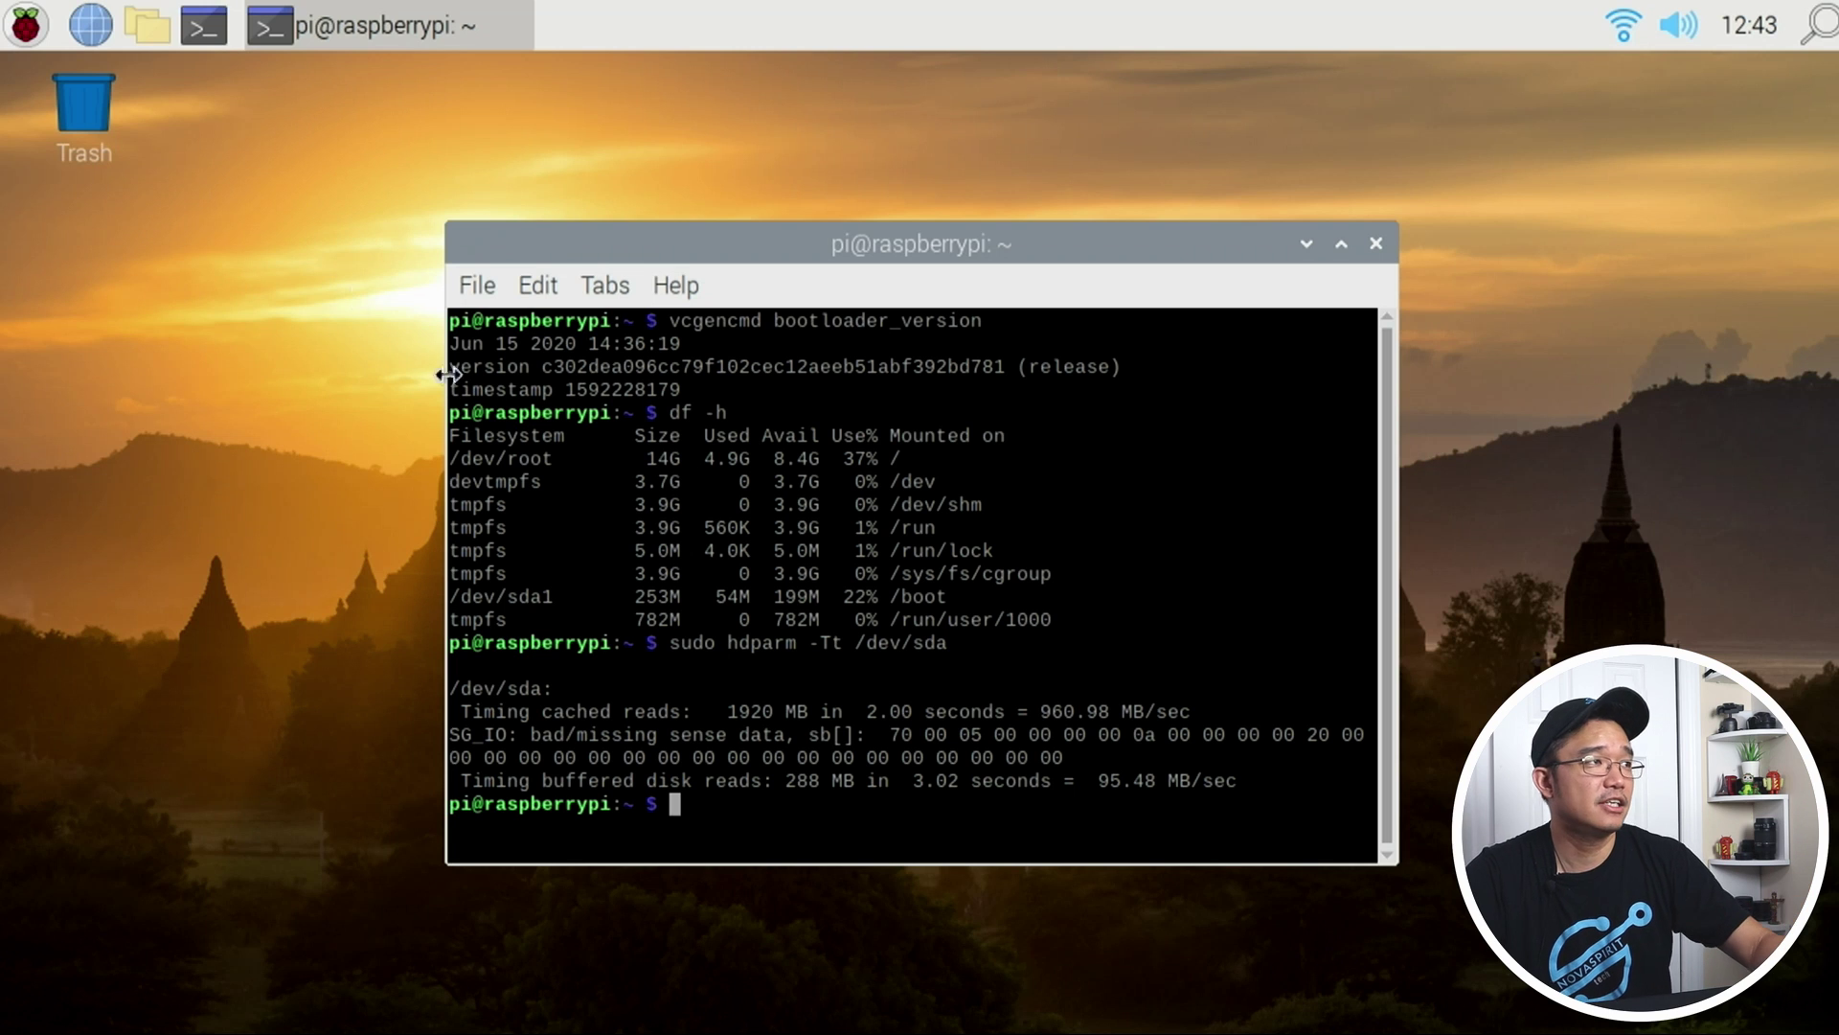
# - Launch Chromium from the taskbar, then close its window to leave an empty desktop
pyautogui.click(105, 21)
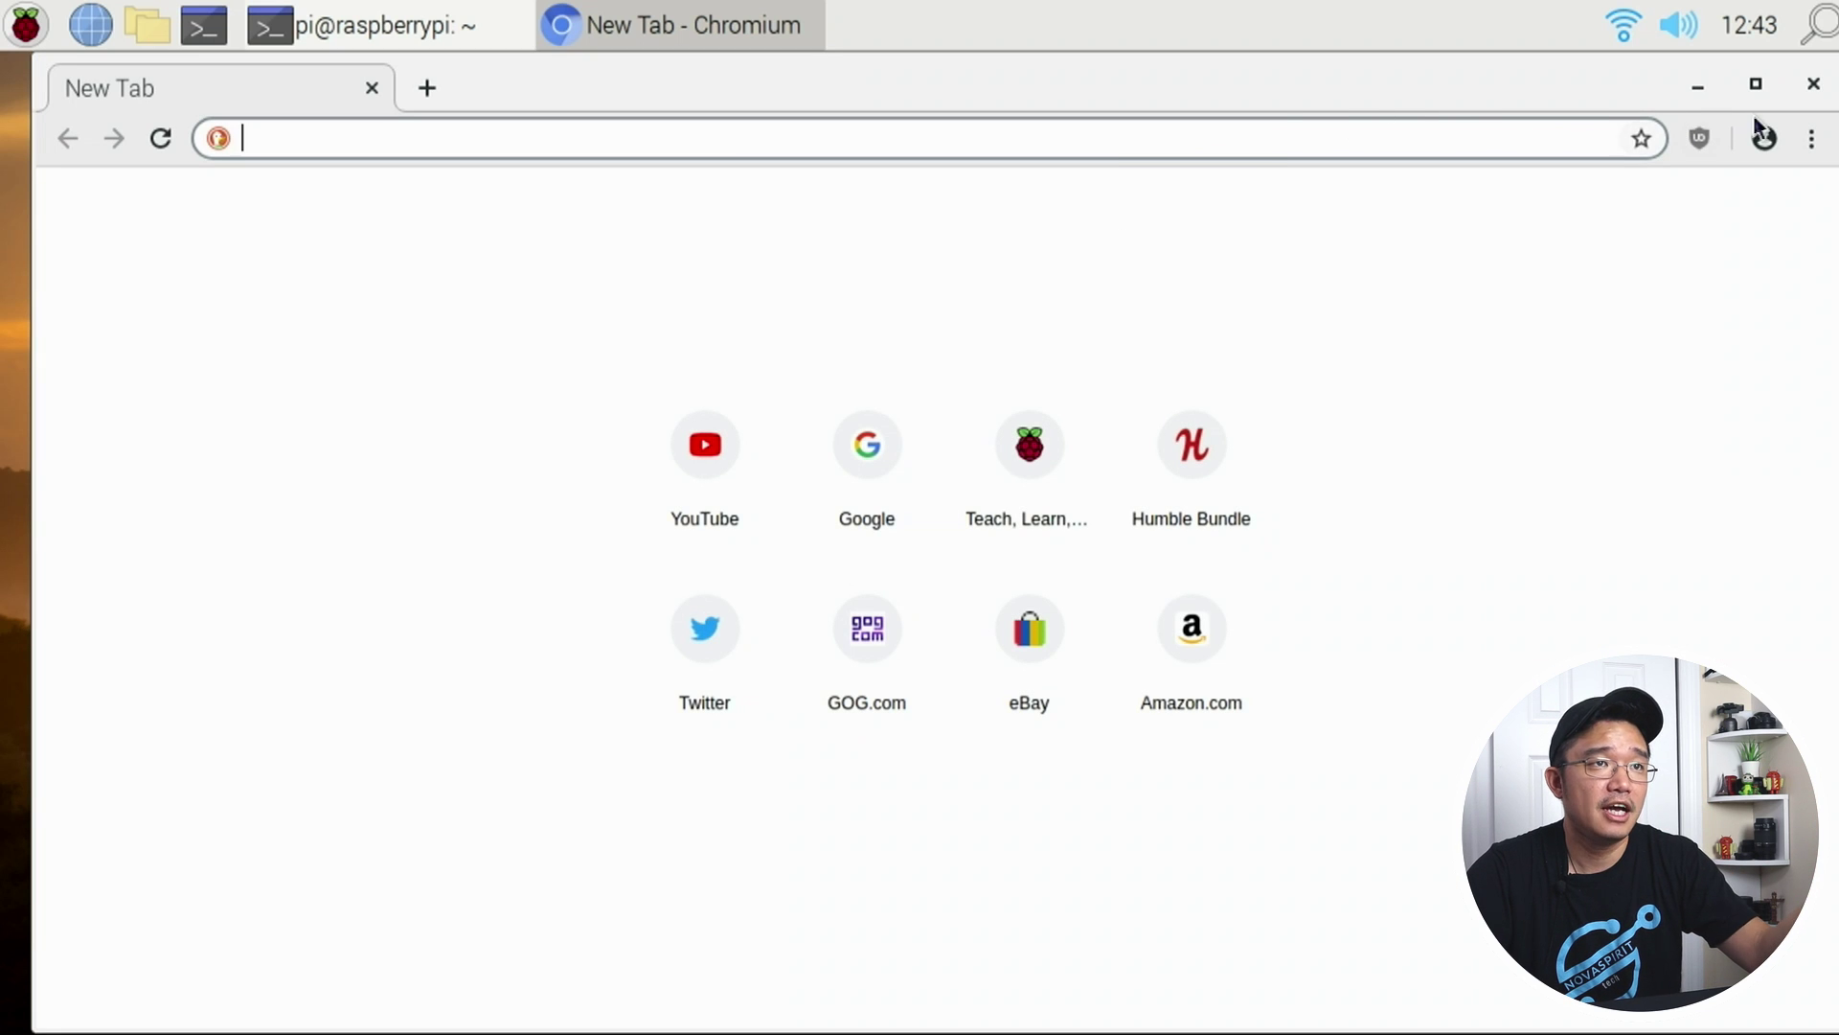
pyautogui.click(1815, 94)
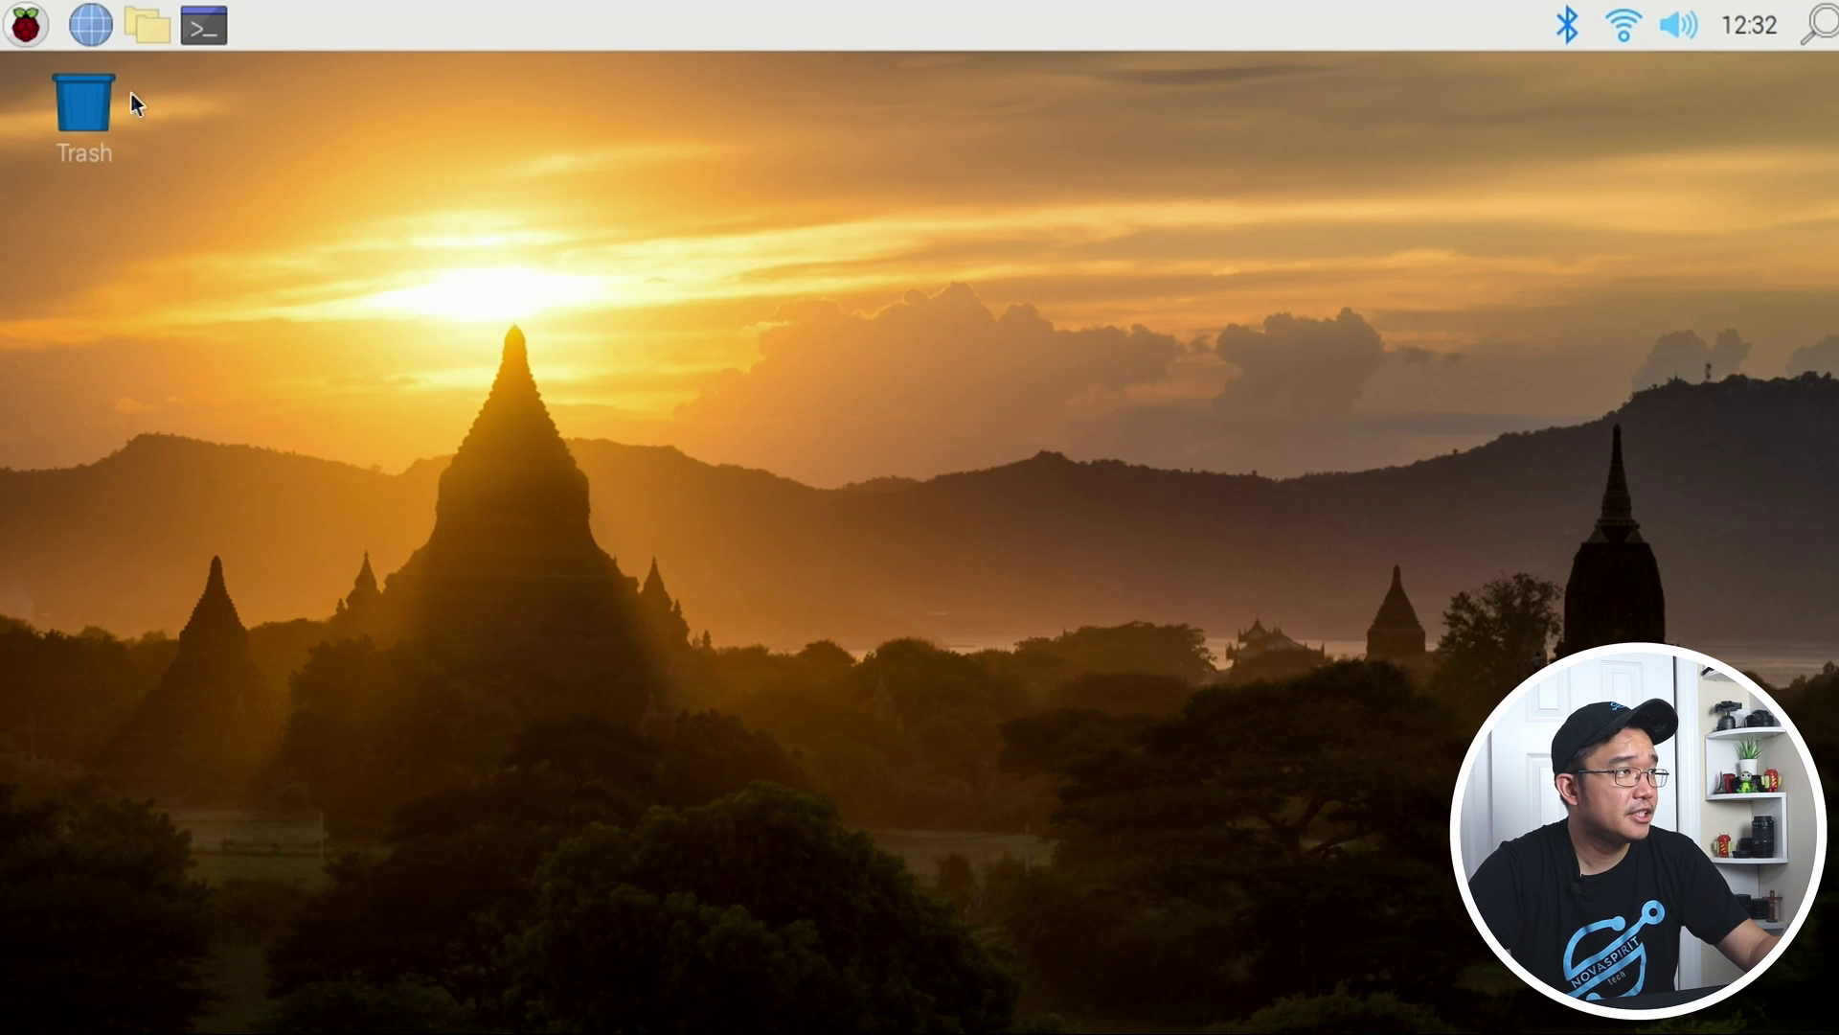
# - Run 'sudo hdparm -Tt /dev/mmcblk0' in a new terminal: 992.16 MB/sec cached, 43.00 MB/sec buffered reads
pyautogui.click(203, 36)
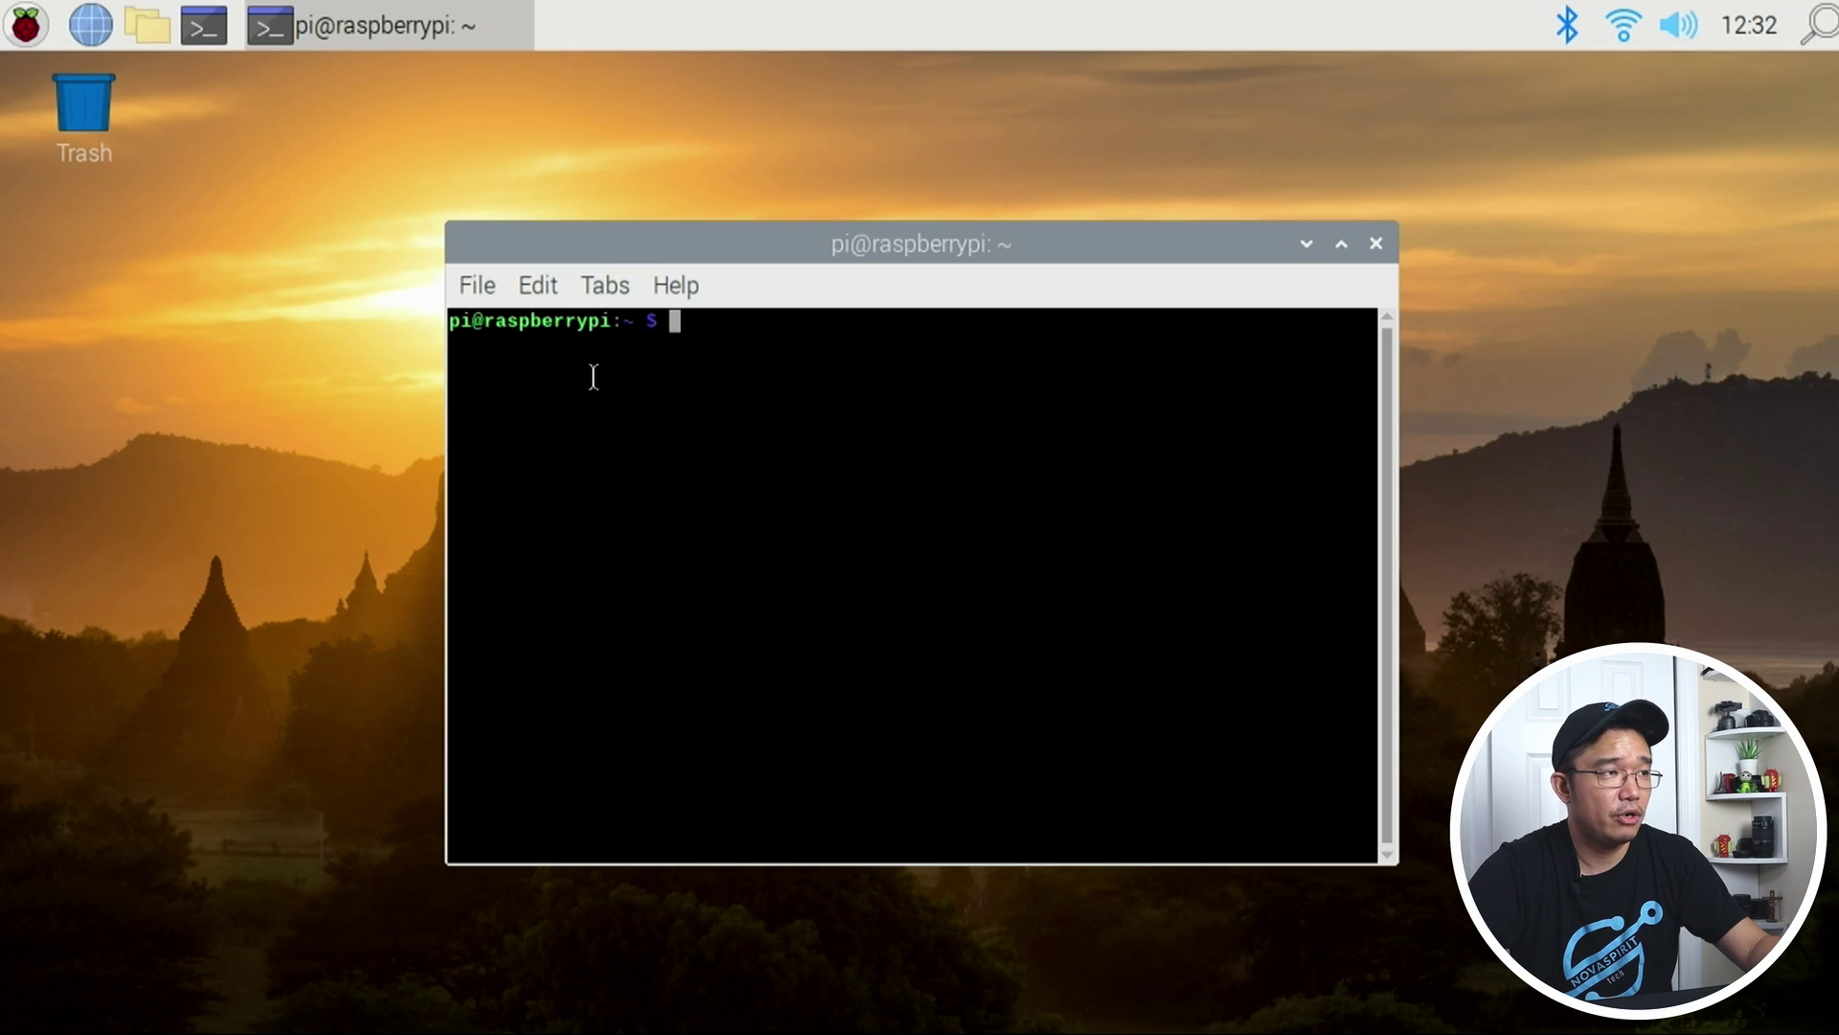
pyautogui.write('sudo h')
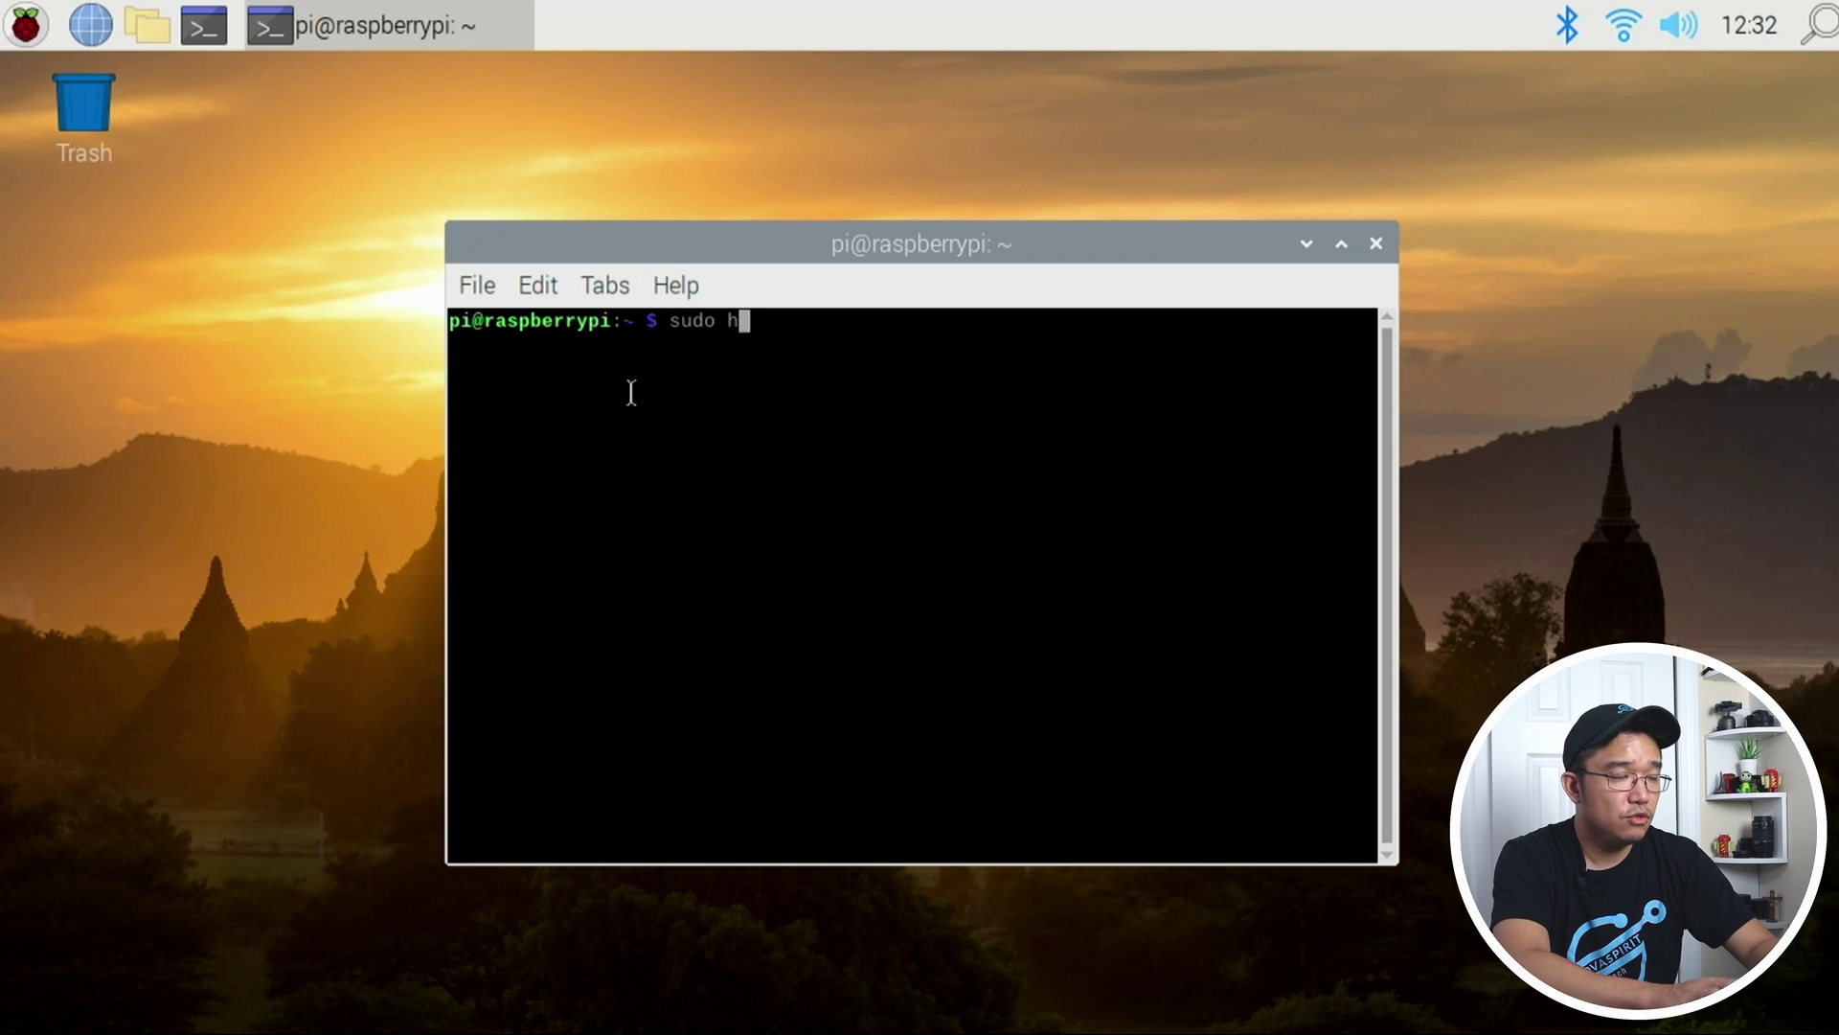
pyautogui.write('dpar')
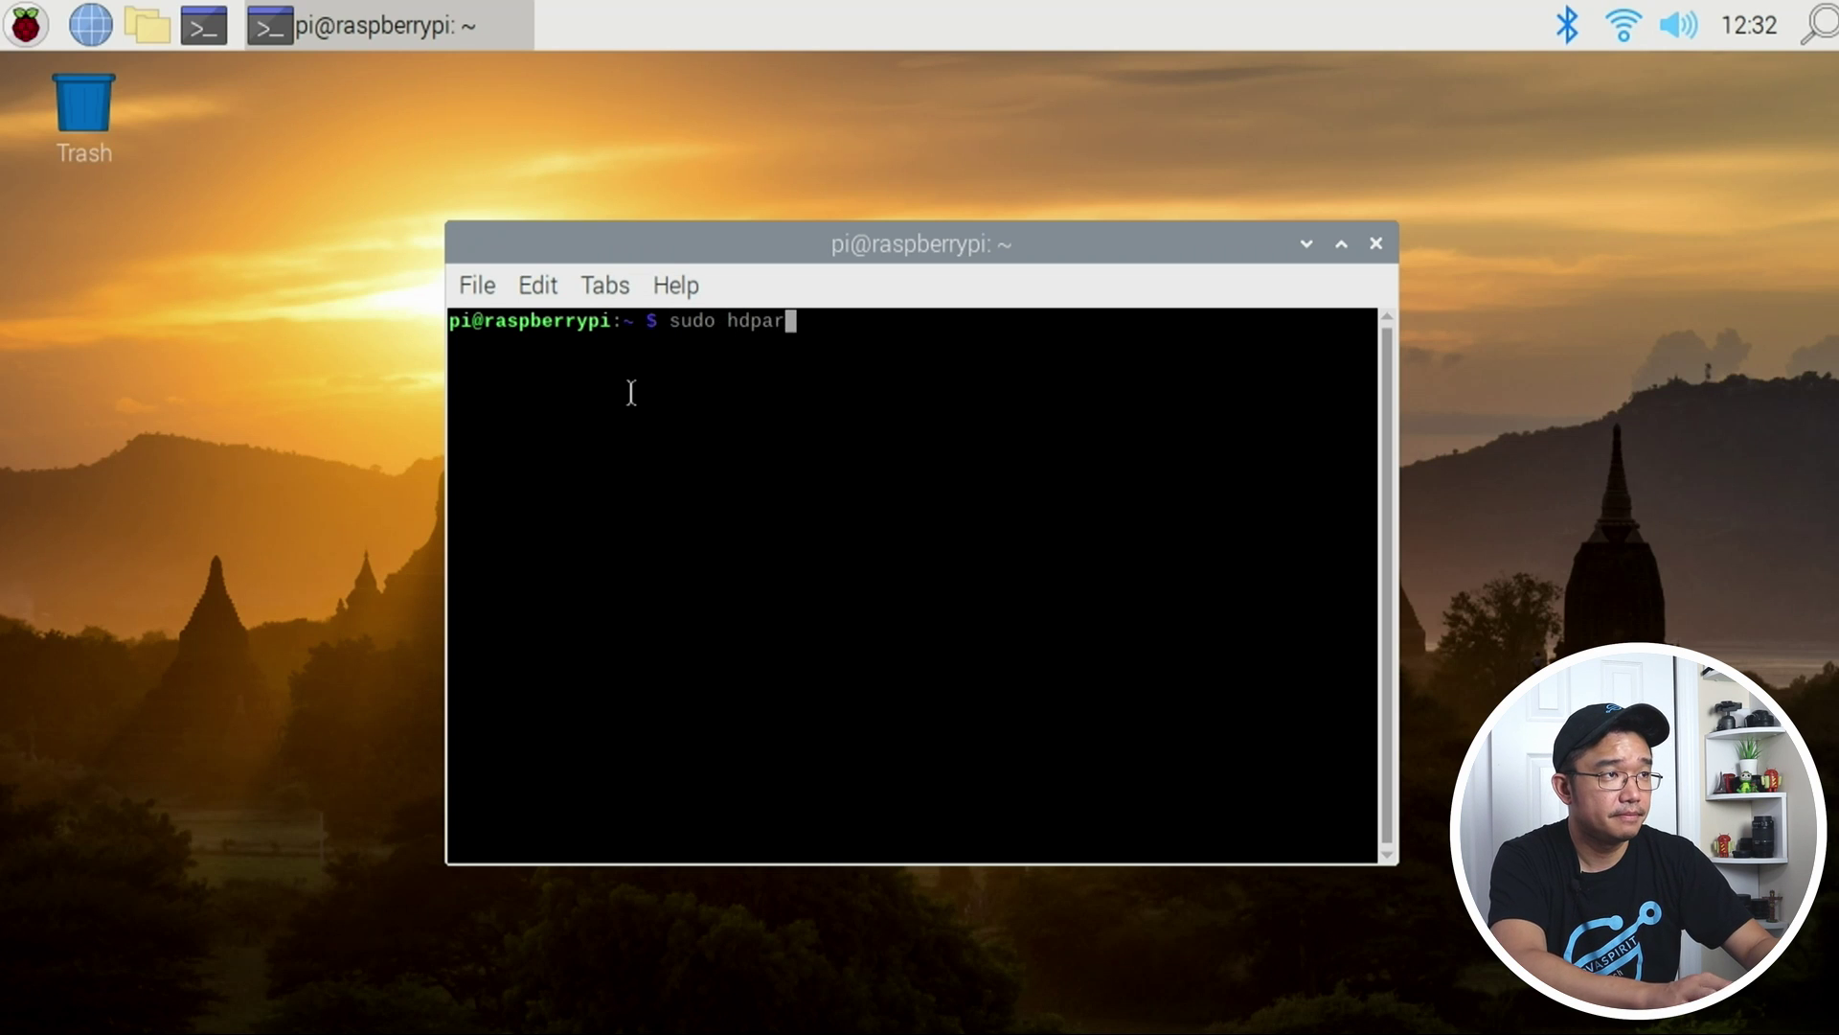
pyautogui.write('m -T-')
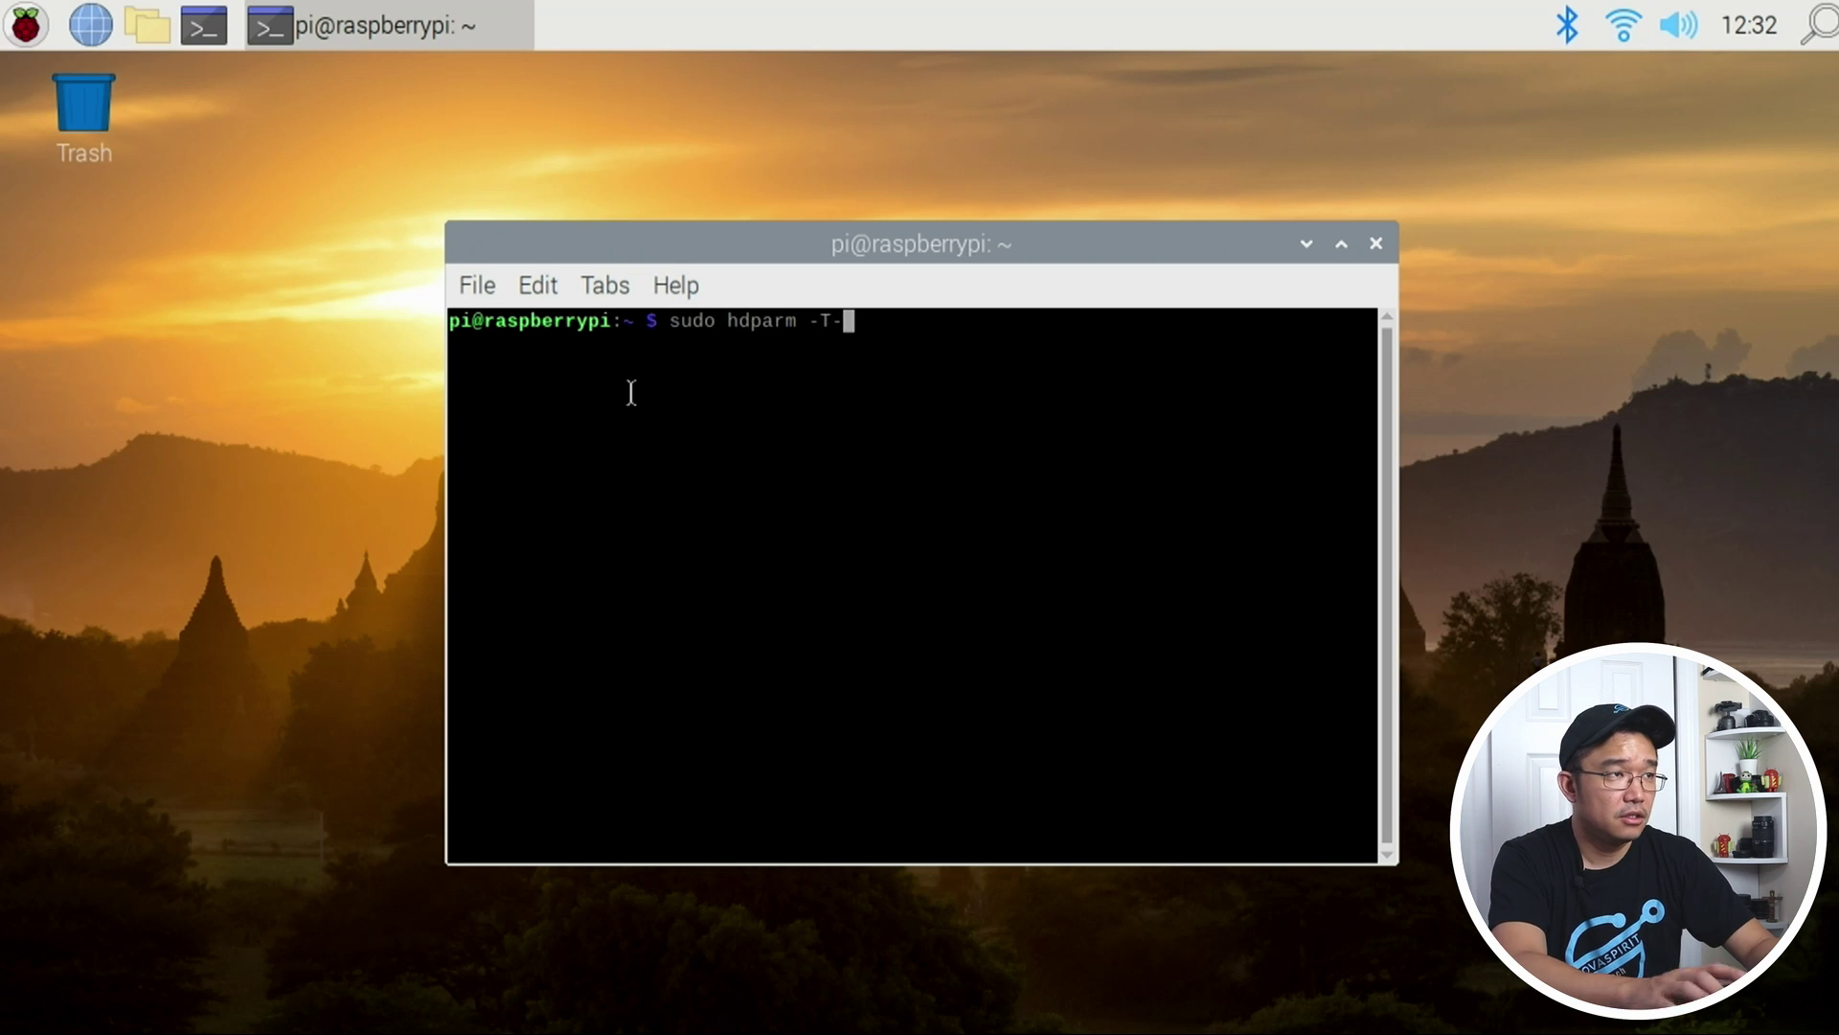
pyautogui.press('BackSpace')
pyautogui.write('t /dev/')
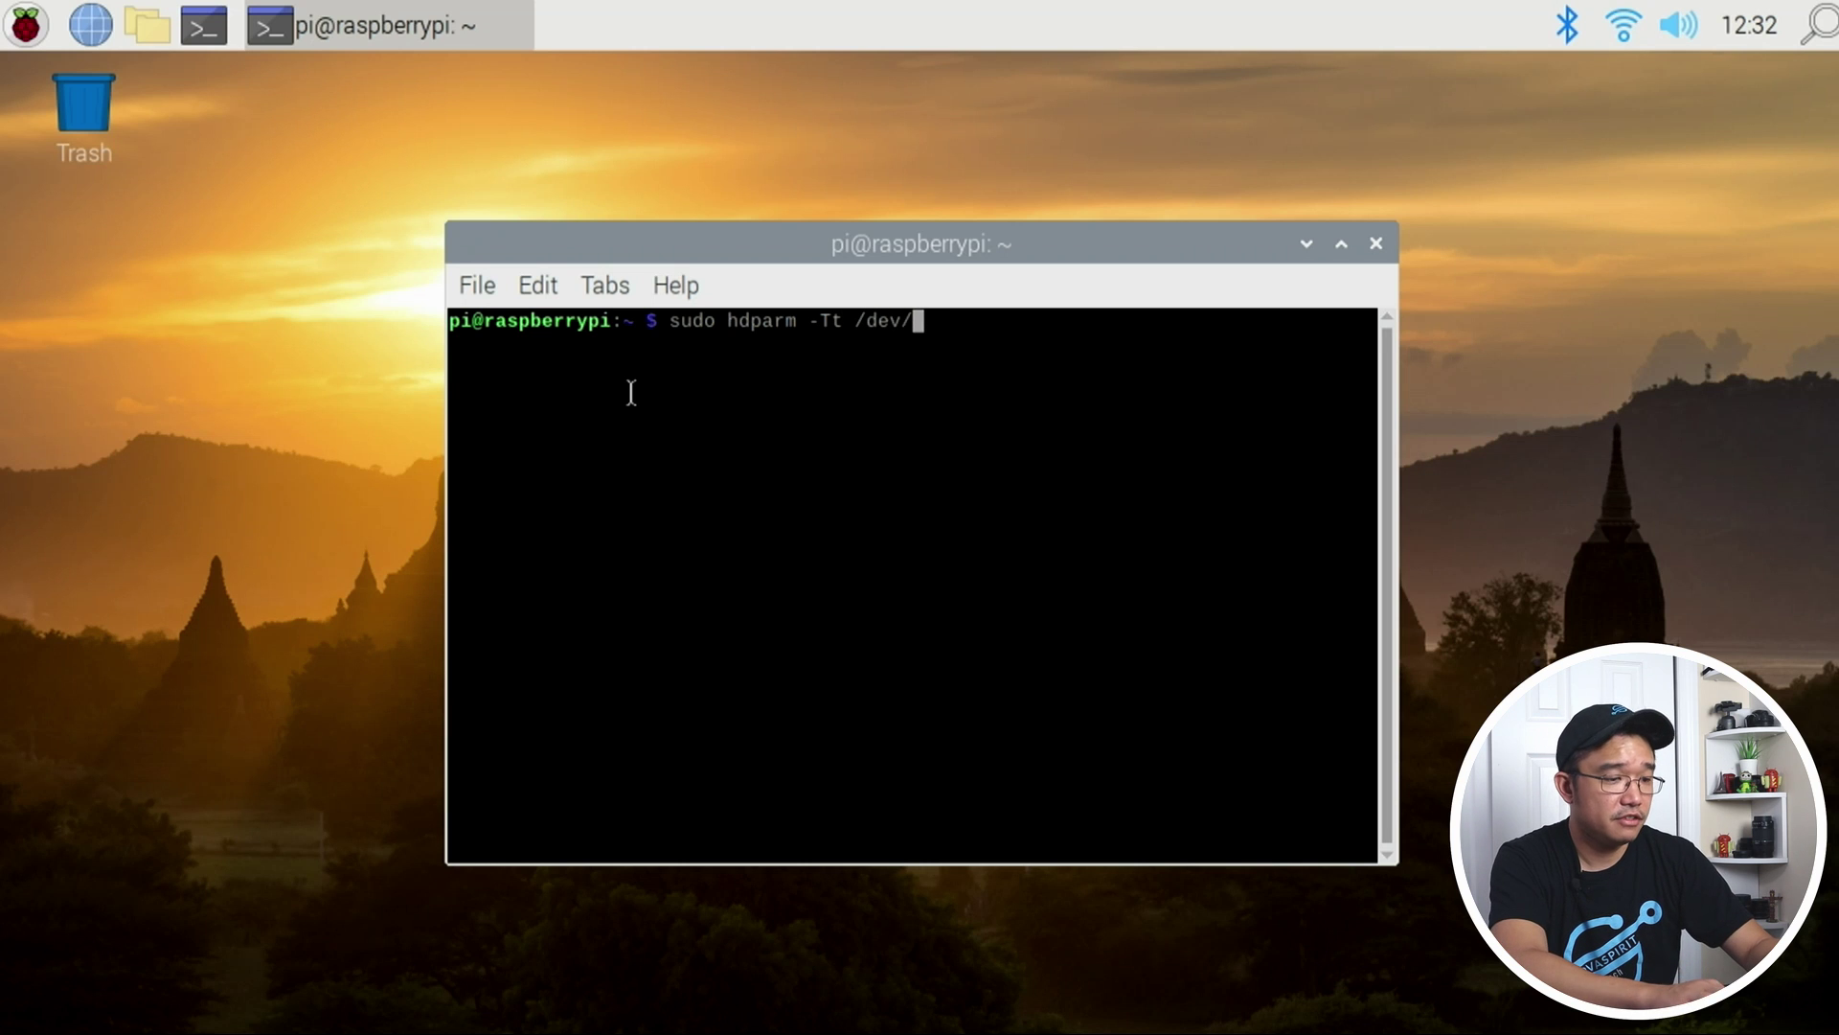
pyautogui.write('mmcblk0')
pyautogui.press('Return')
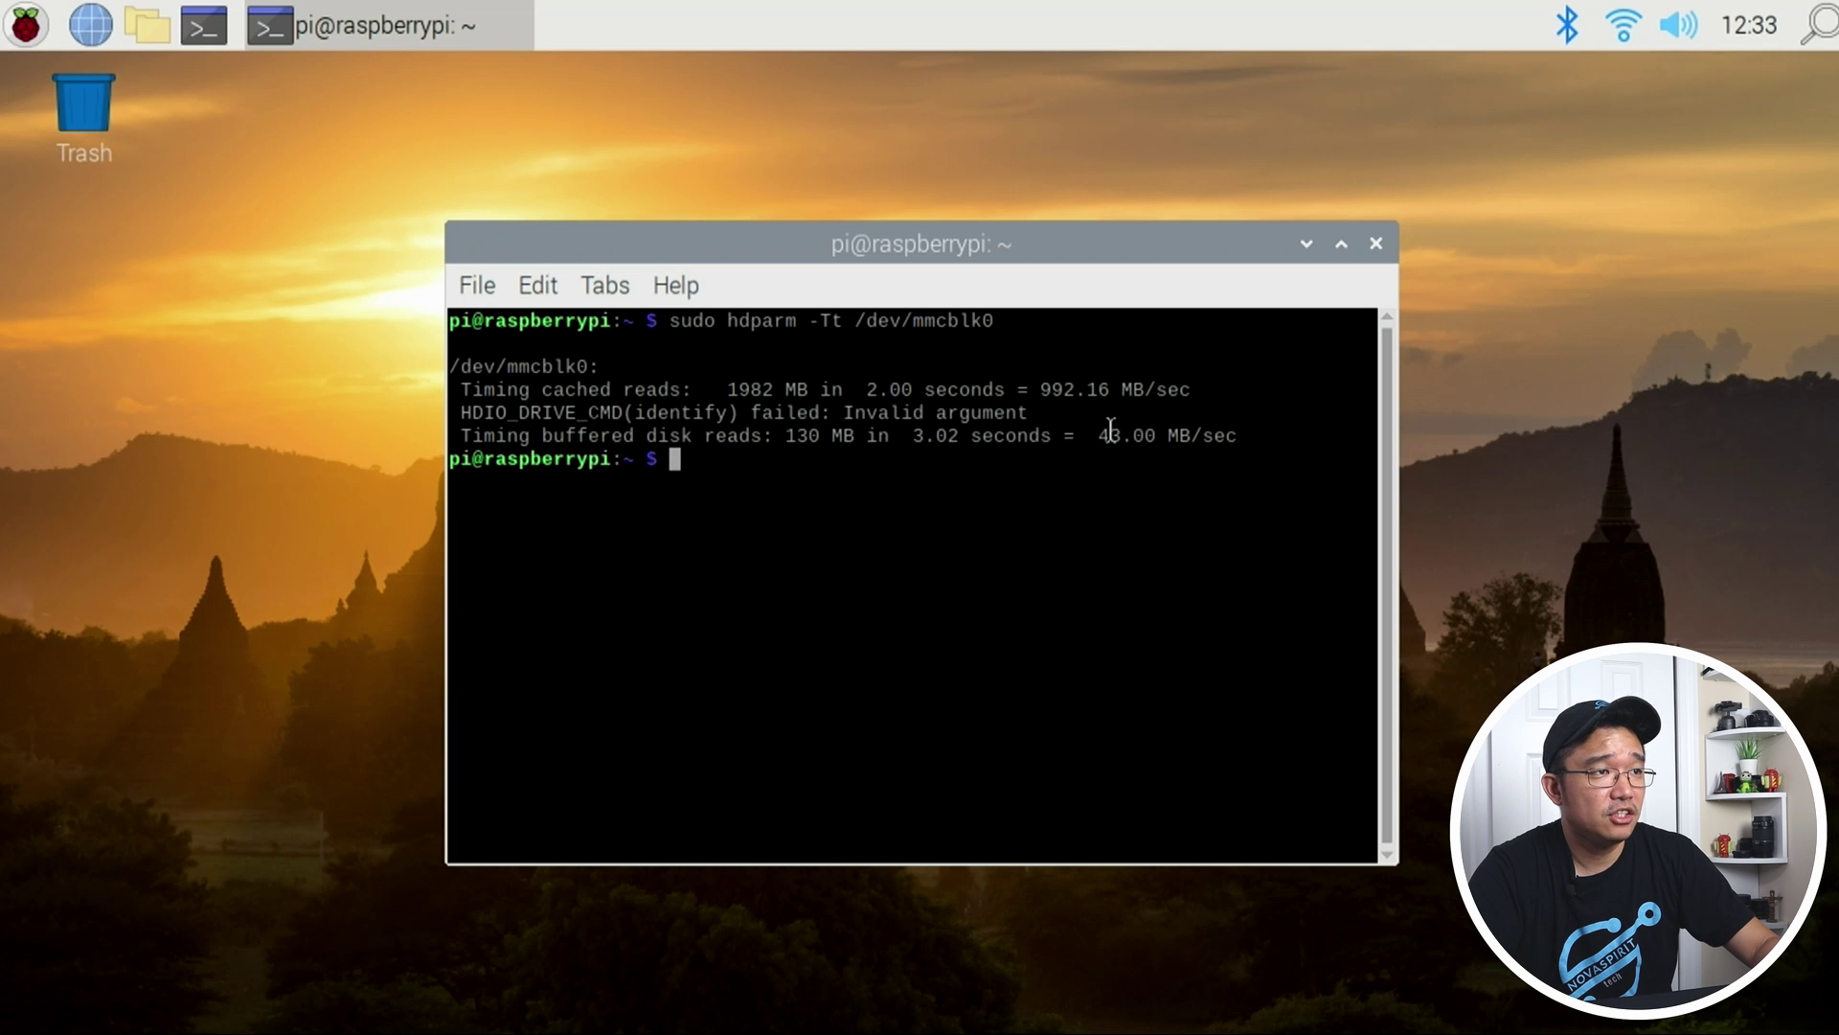
pyautogui.moveTo(1099, 435); pyautogui.dragTo(1123, 437)
pyautogui.click(1126, 442)
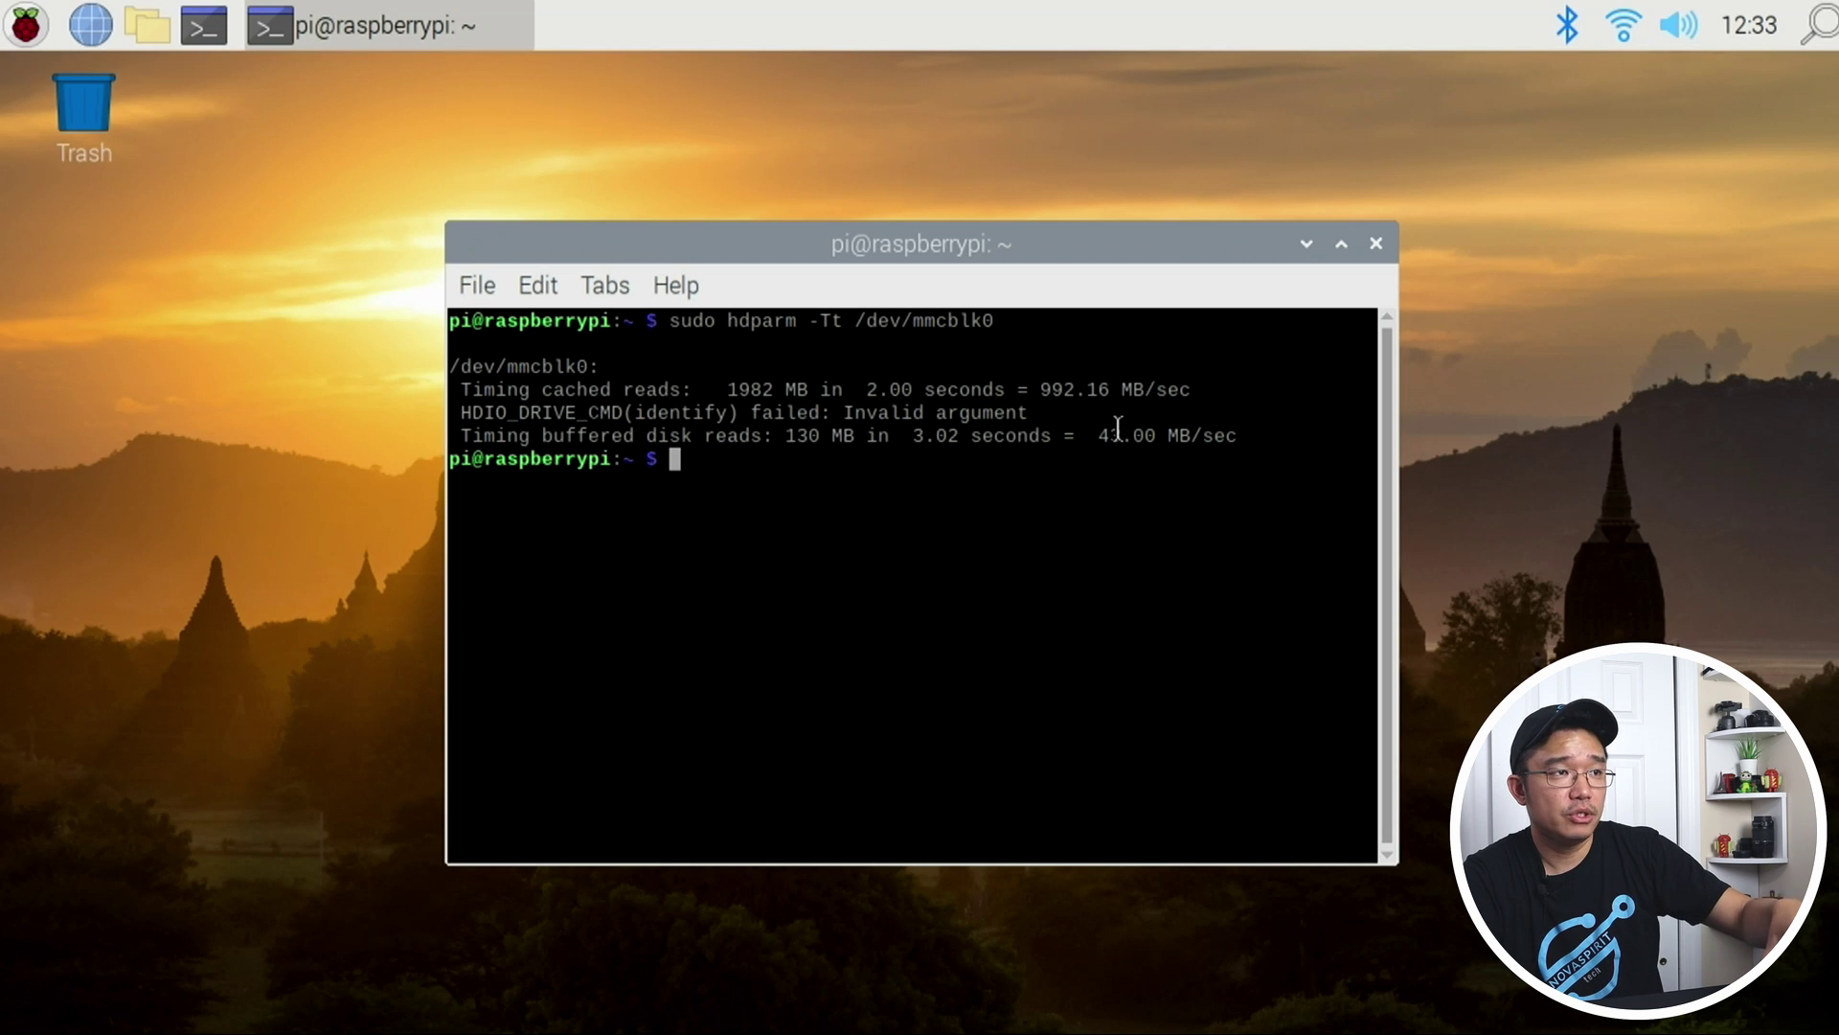
pyautogui.moveTo(1098, 436); pyautogui.dragTo(1121, 436)
pyautogui.click(1103, 435)
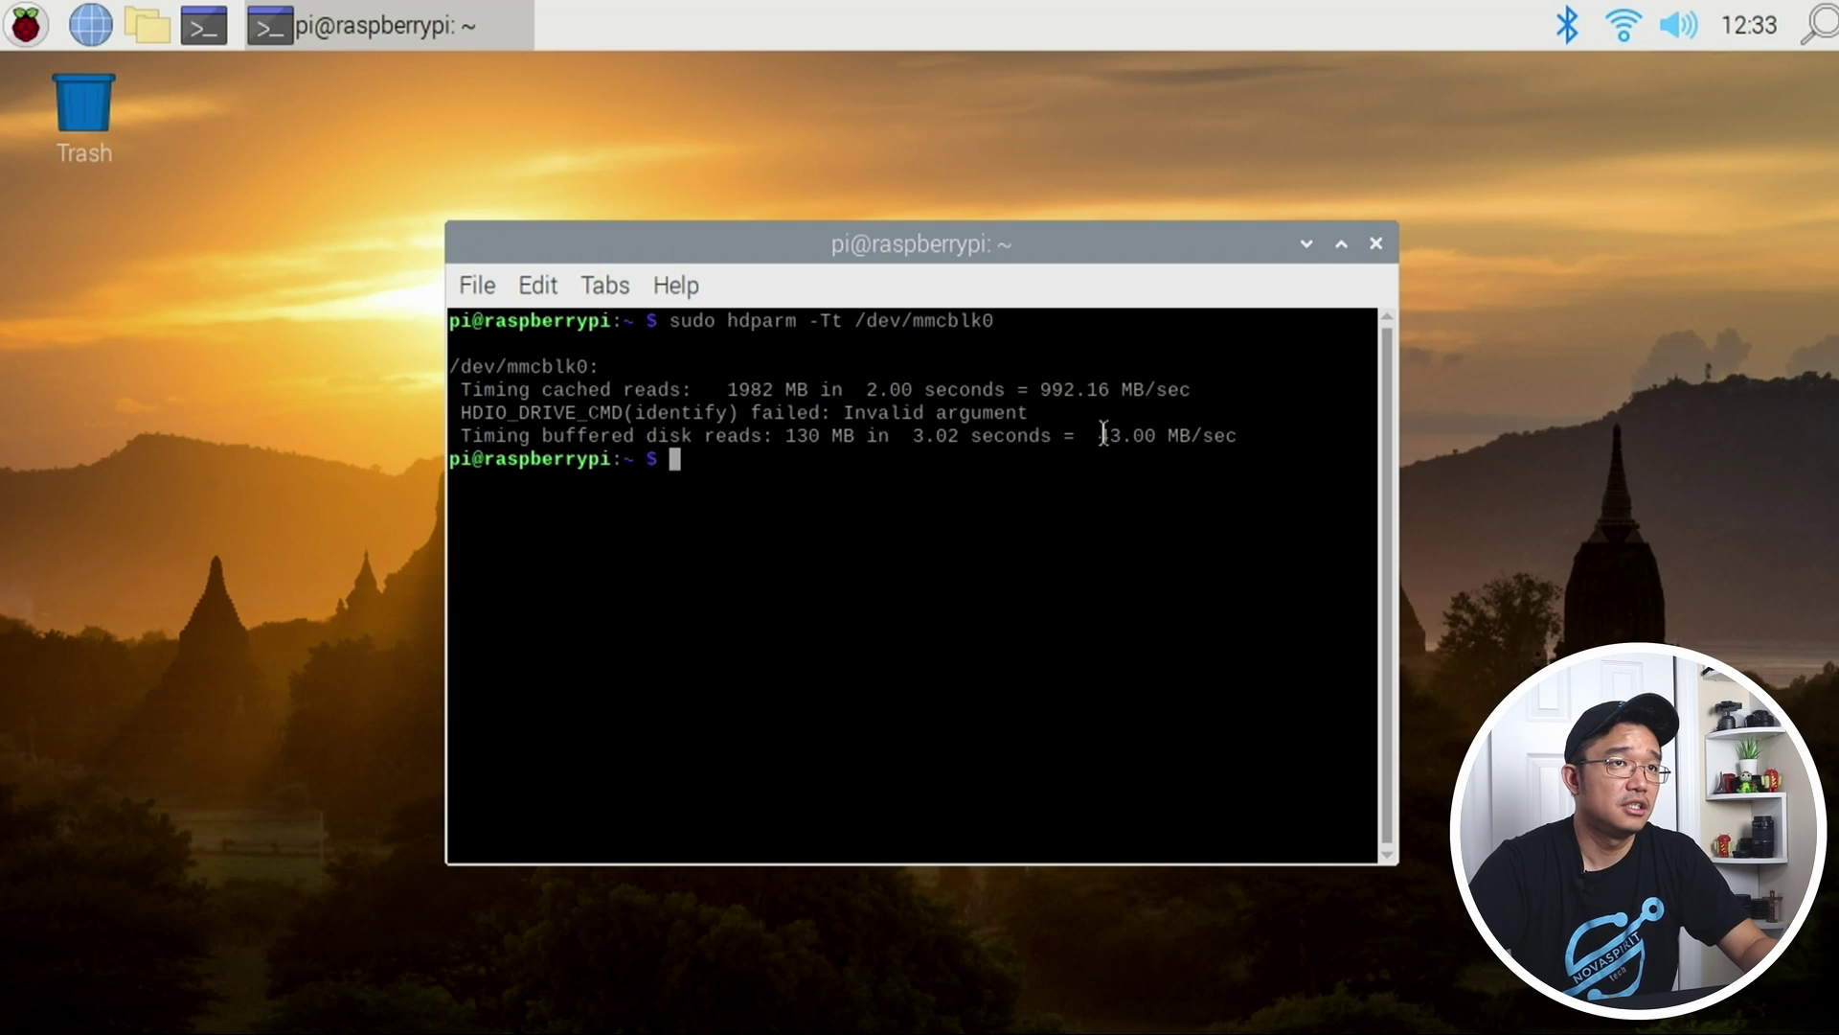